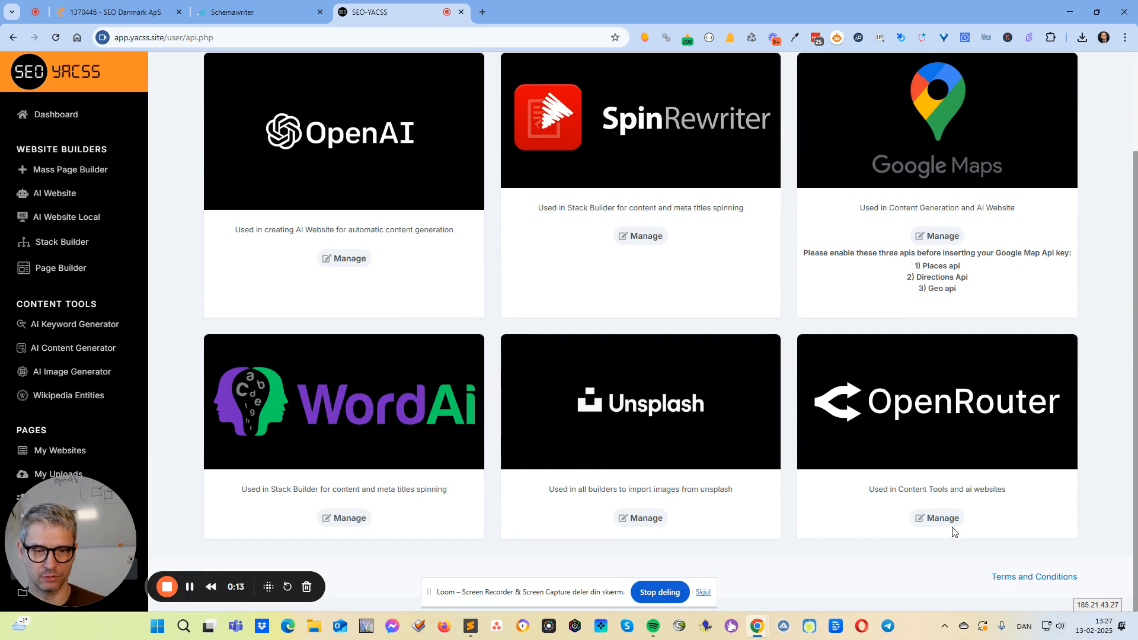
Open the OpenRouter API connection settings, look through the default model choices, and leave them without saving.
left_click(950, 519)
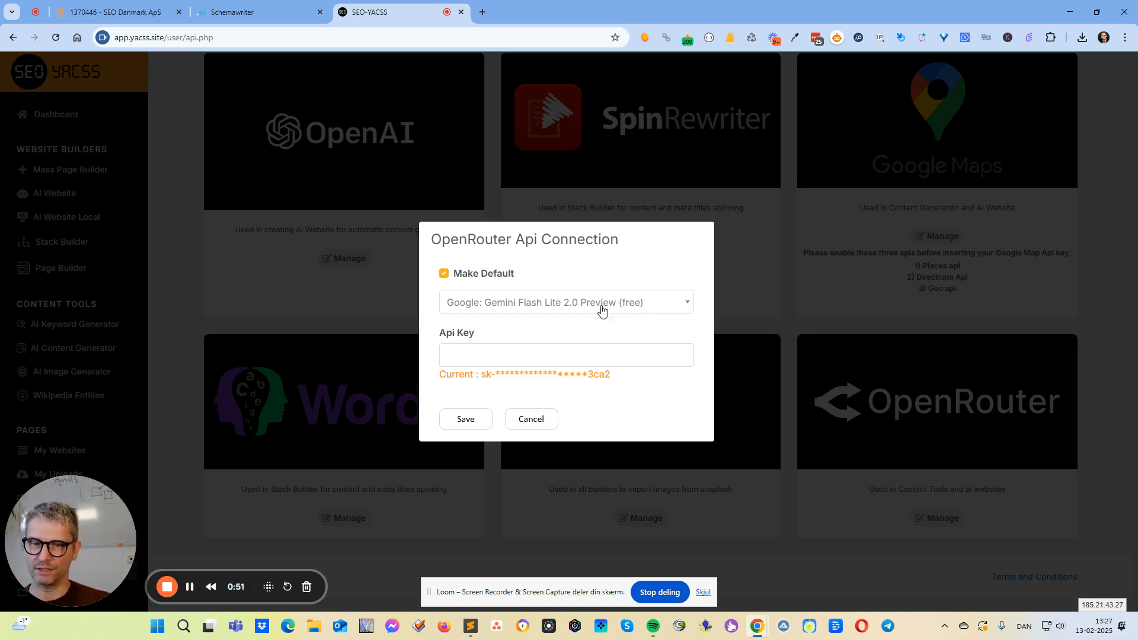
left_click(513, 309)
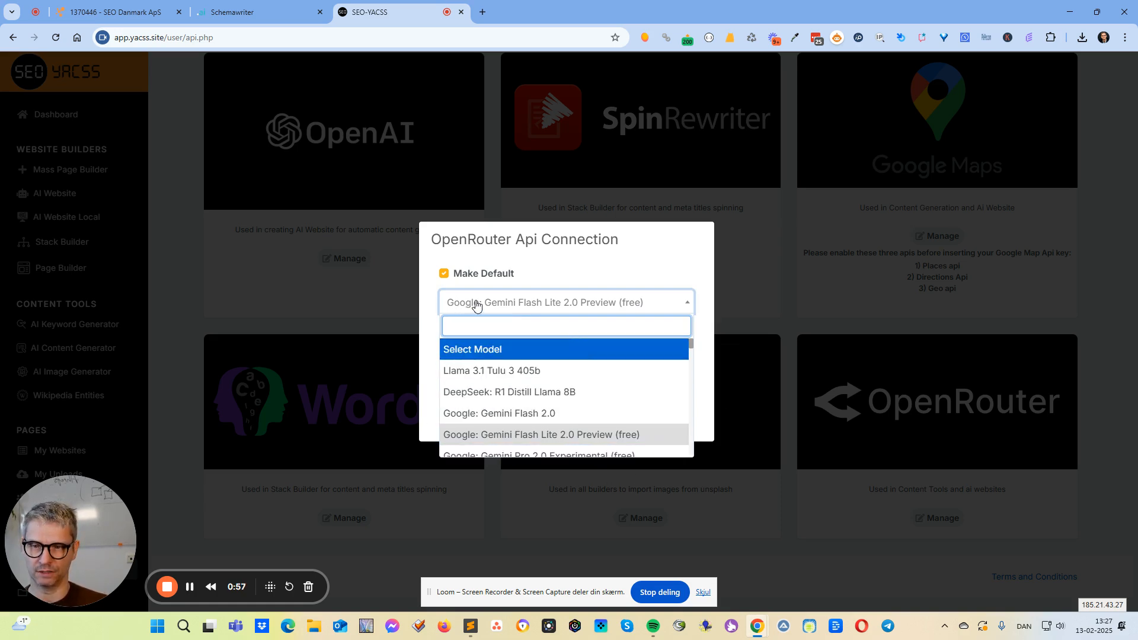
left_click(657, 272)
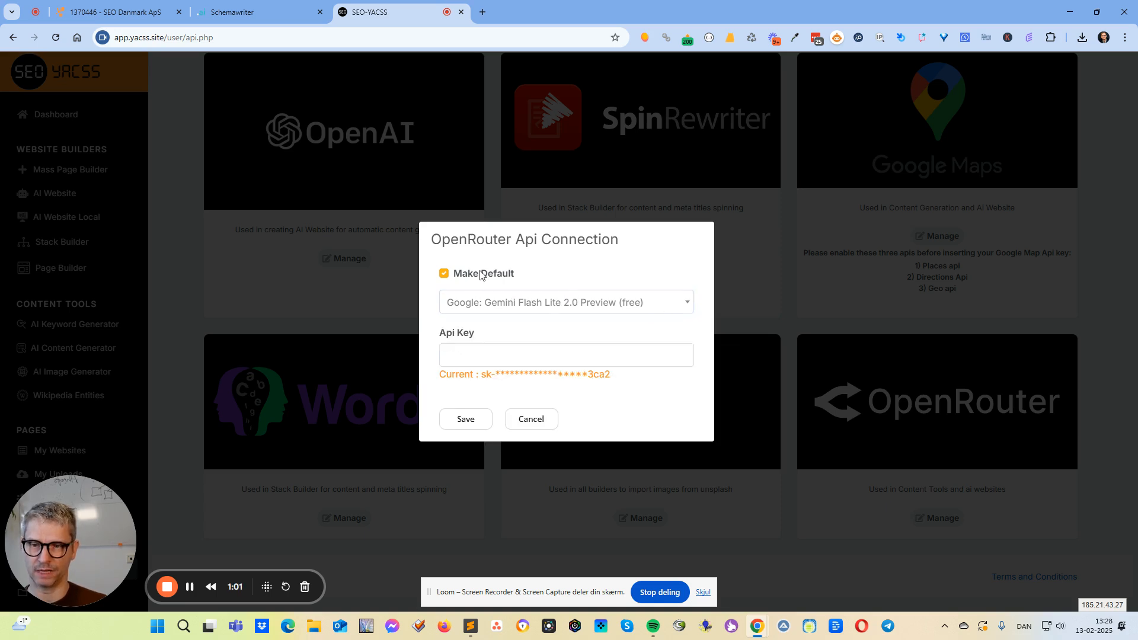
left_click(530, 423)
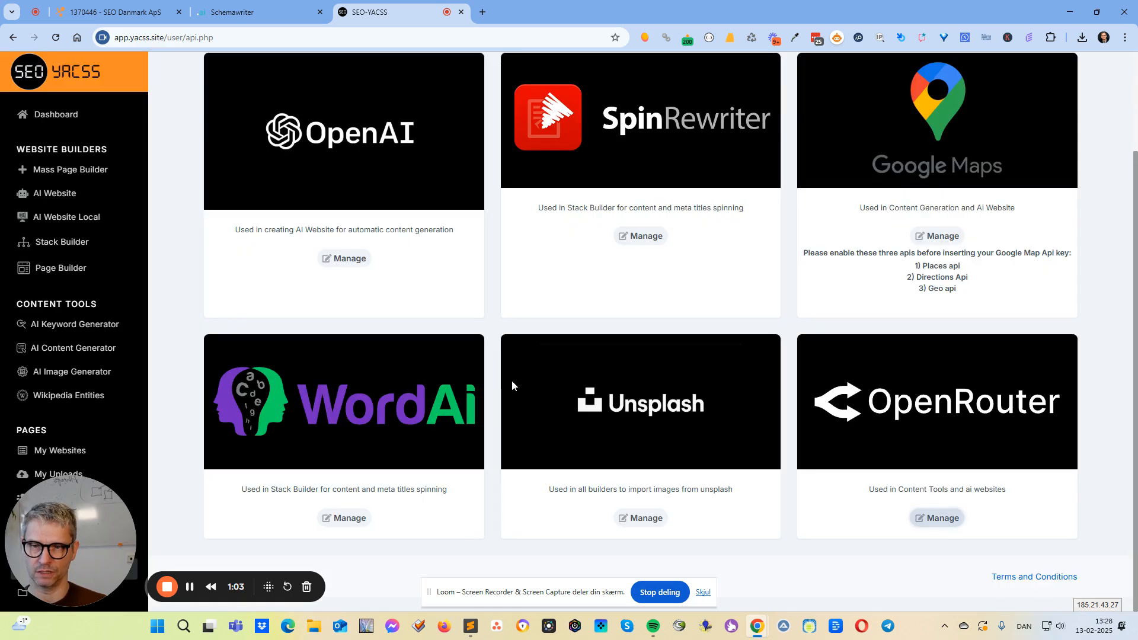
Open the OpenAI API connection settings to check the default option and model, and leave them without saving.
scroll(397, 351, "up", 3)
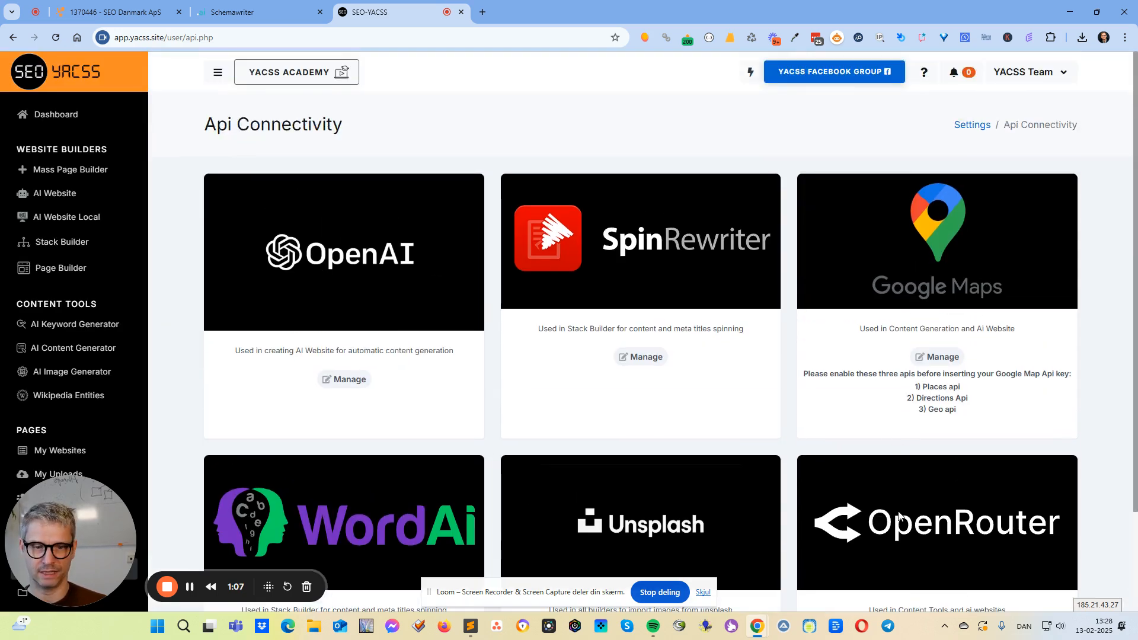
left_click(363, 376)
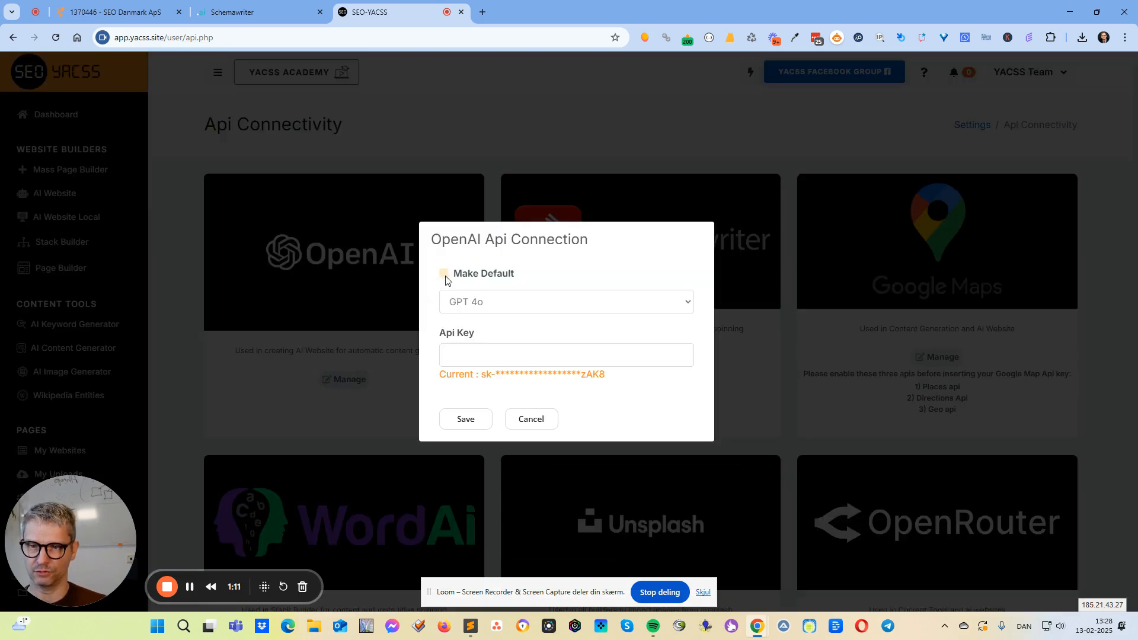
left_click(530, 422)
scroll(996, 534, "down", 2)
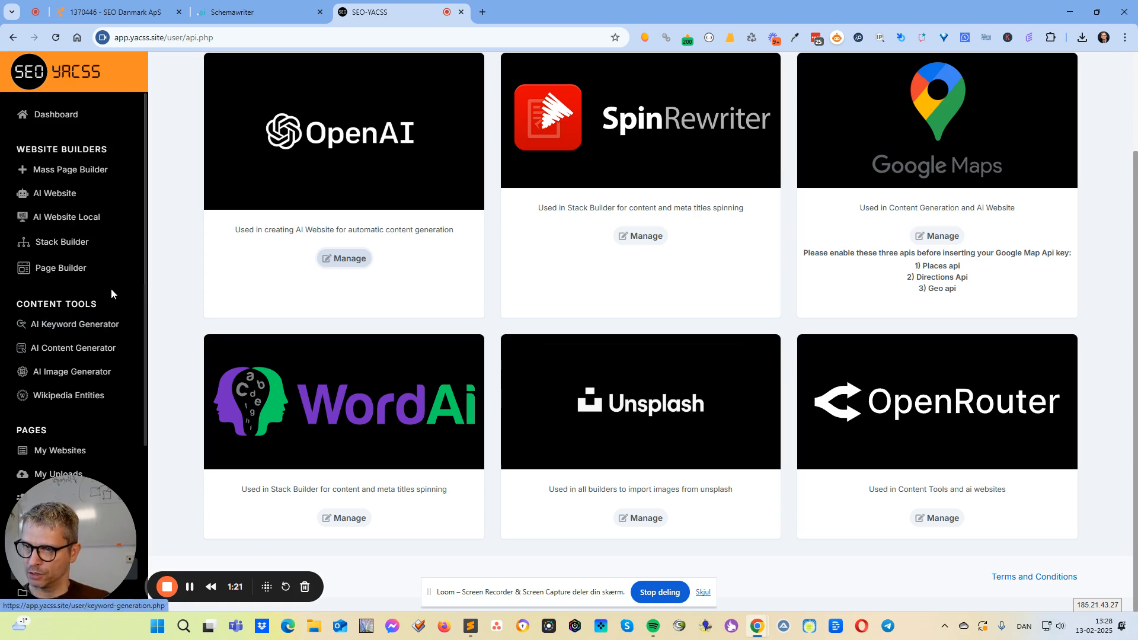
Review the selectable AI models in AI Website's AI Content settings, and open the same settings in AI Website Local.
left_click(69, 195)
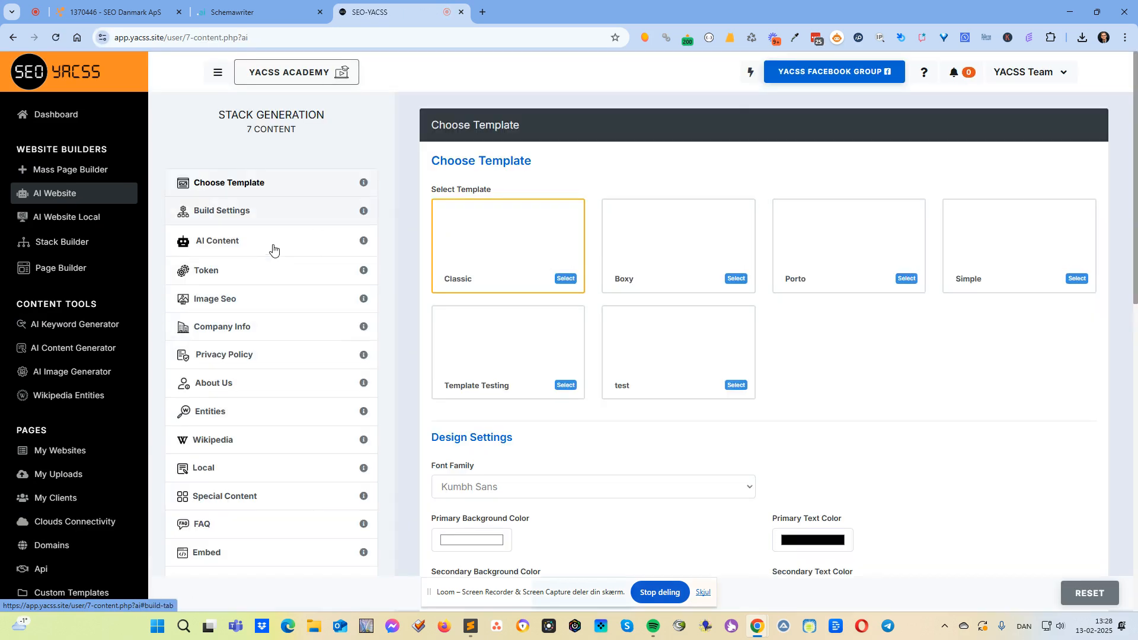
left_click(273, 245)
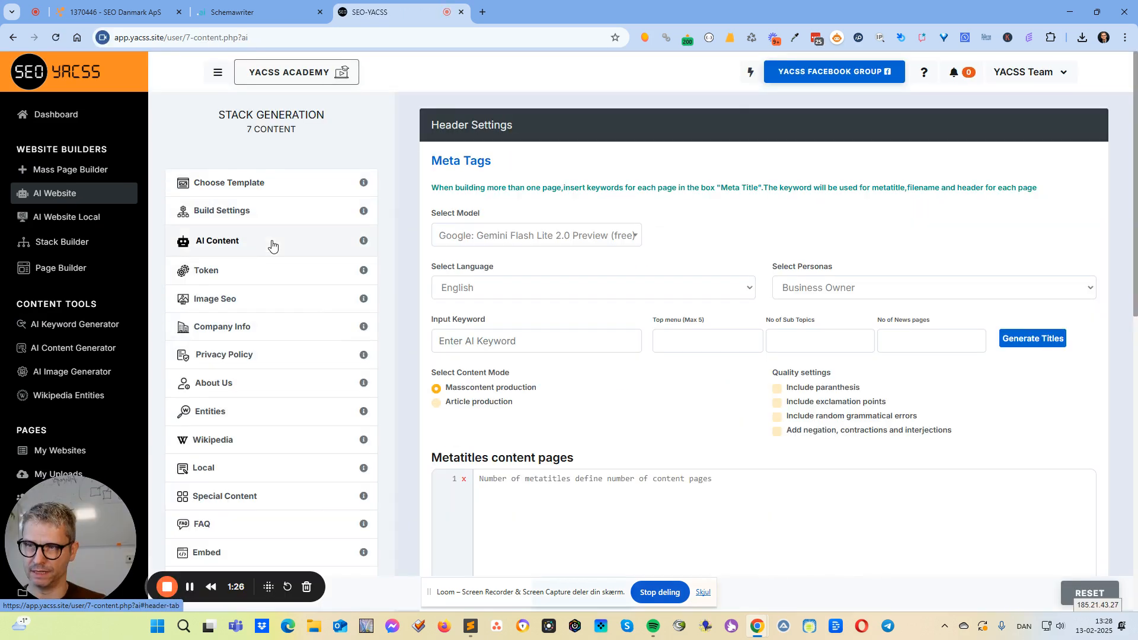
left_click(622, 237)
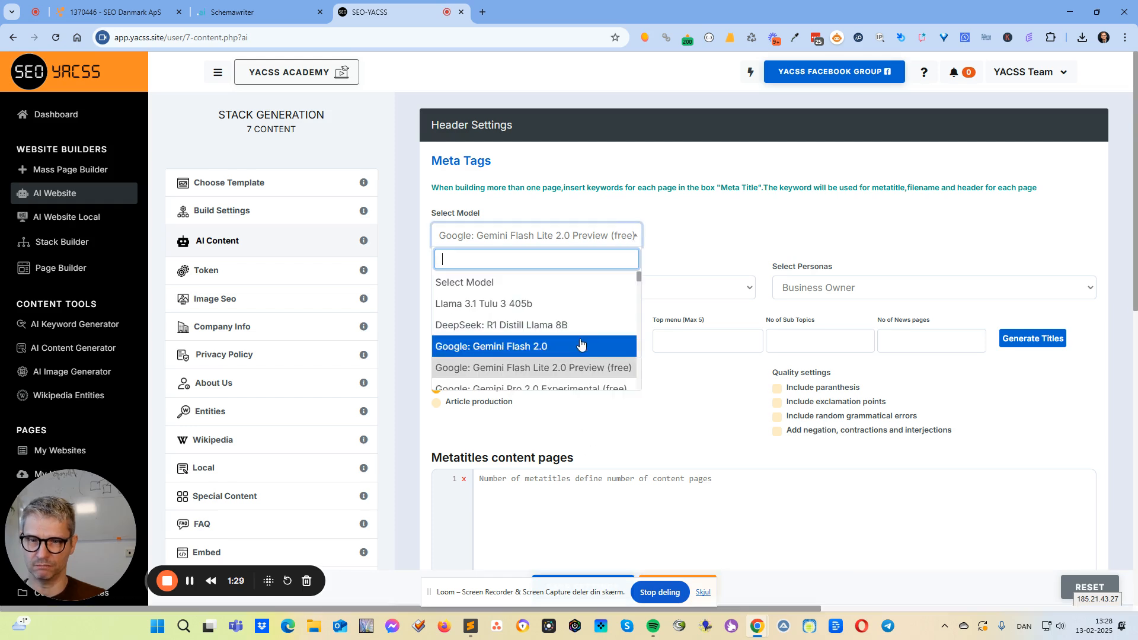
left_click(766, 235)
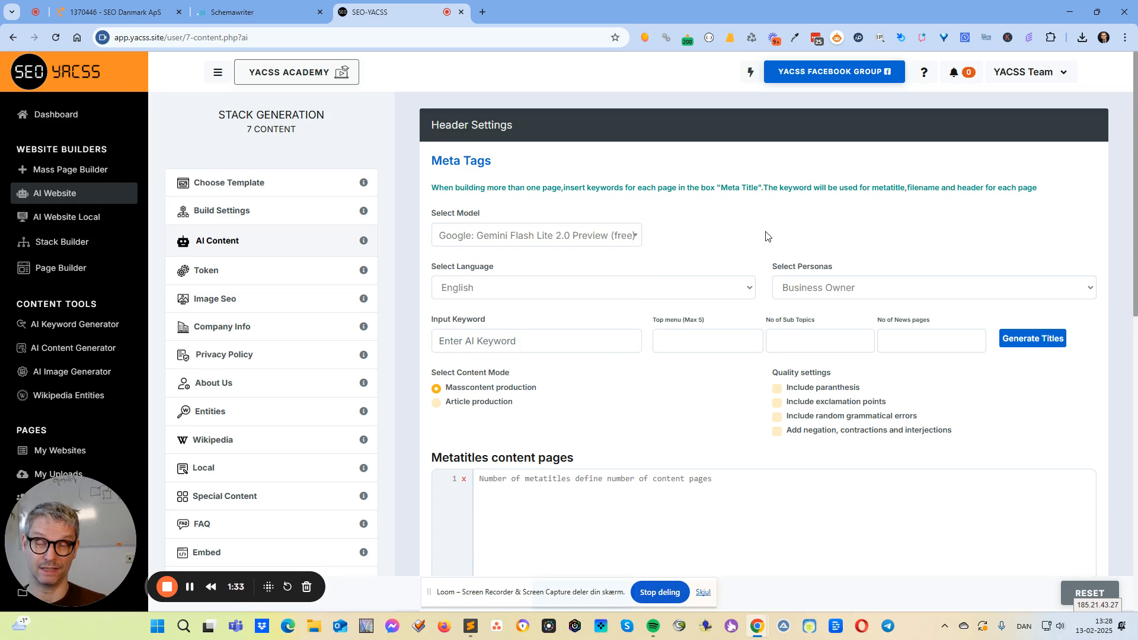
left_click(571, 243)
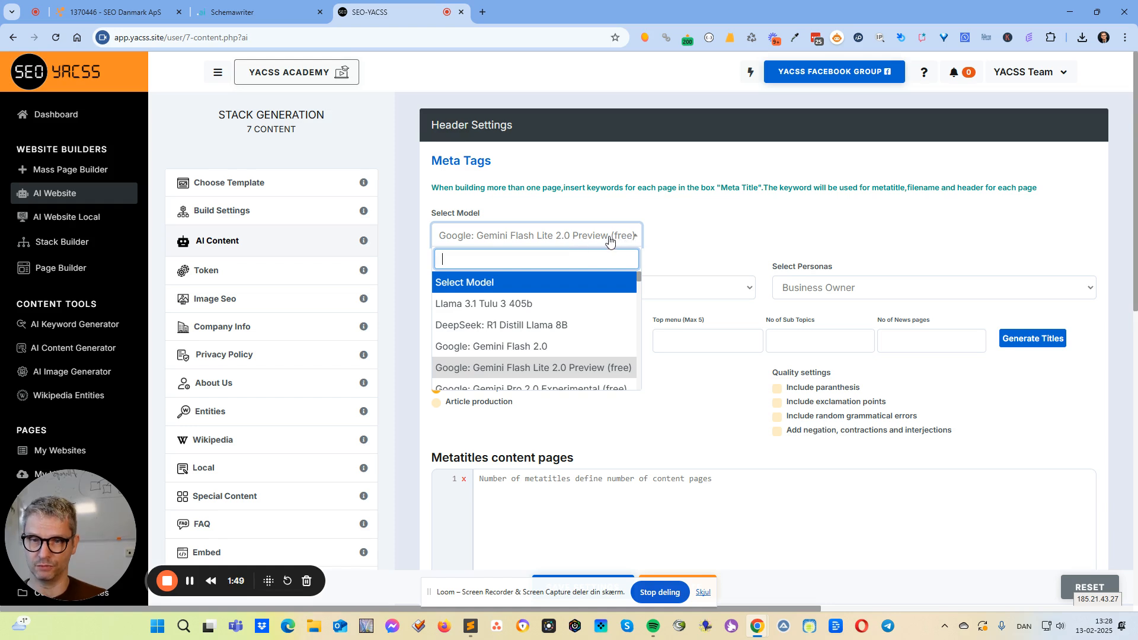
scroll(586, 329, "down", 2)
scroll(555, 336, "up", 1)
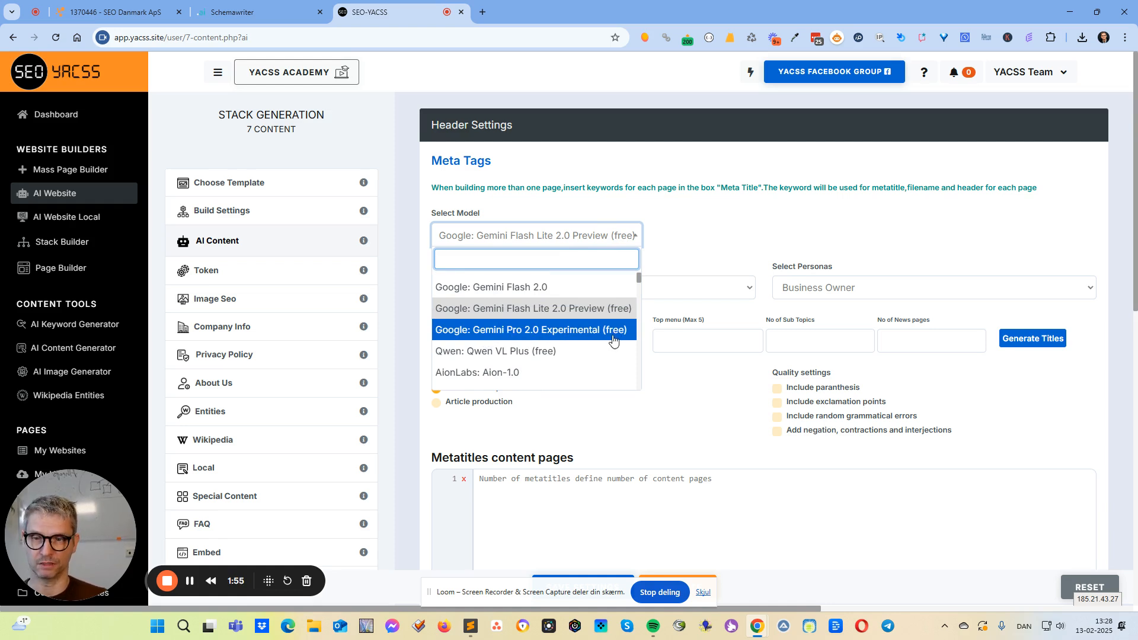
left_click(766, 220)
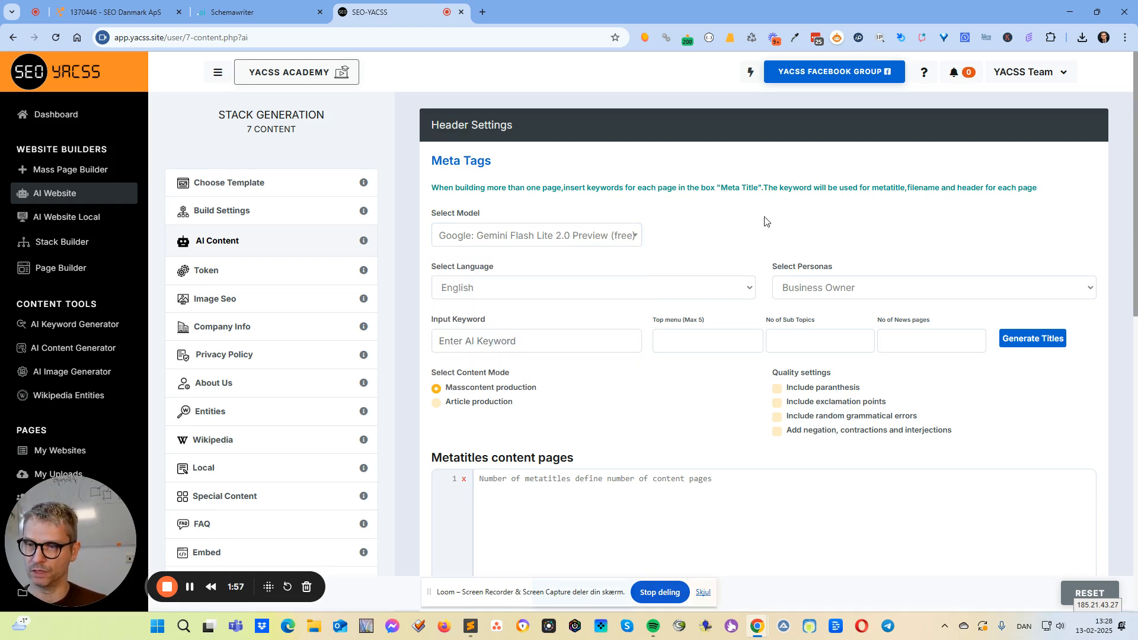
left_click(72, 218)
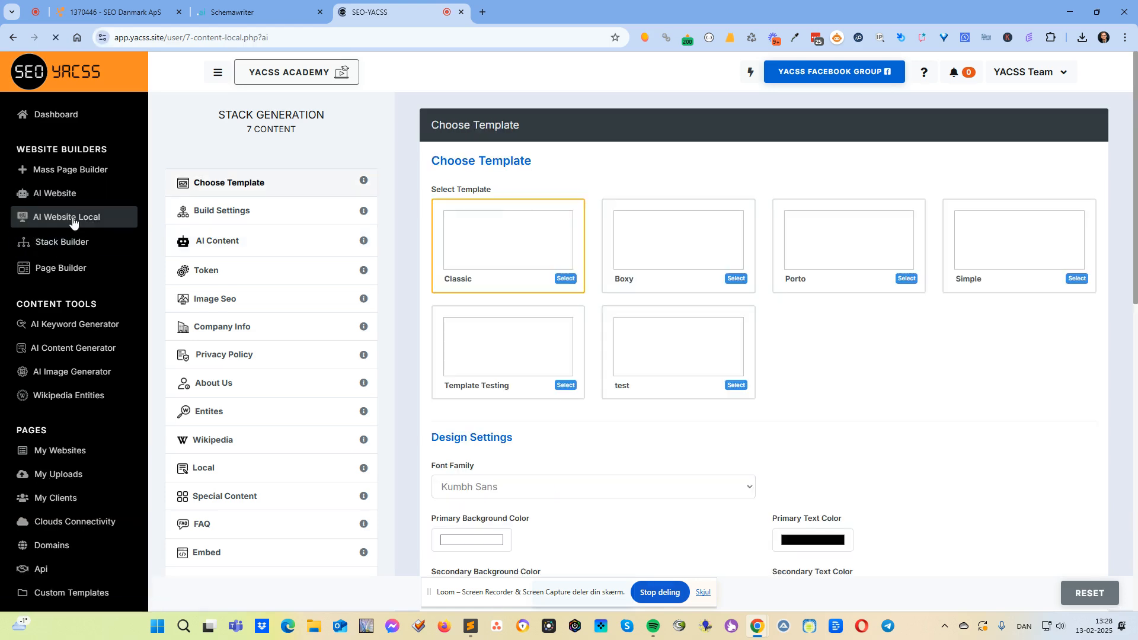
left_click(246, 243)
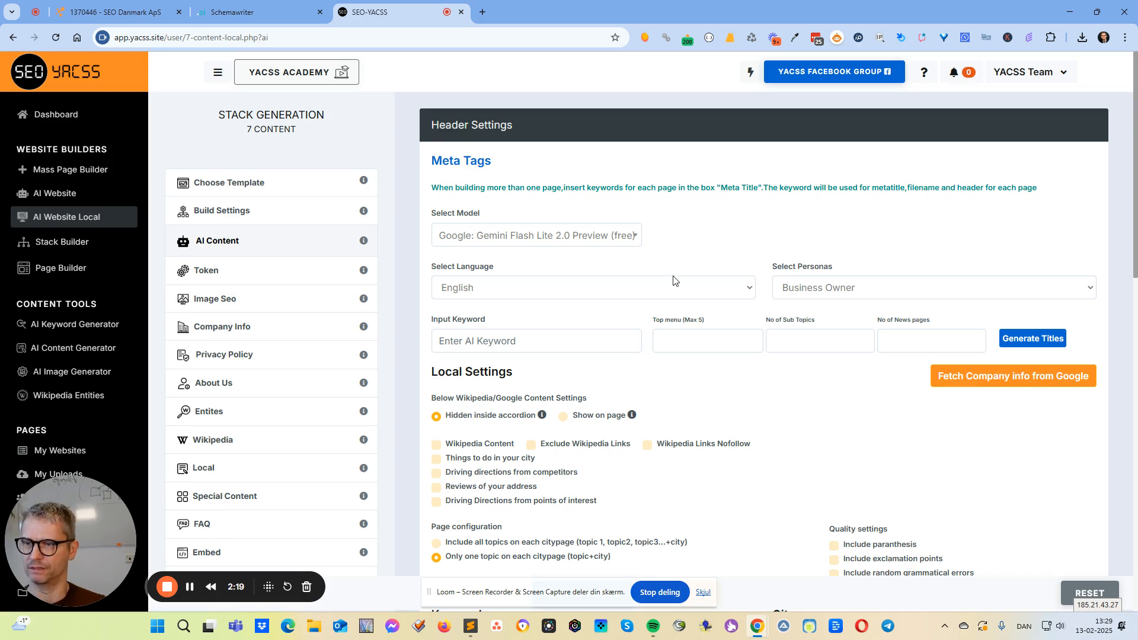
Open the Stack Builder for the preselected client and check the model selection in its Content Generation settings.
left_click(61, 237)
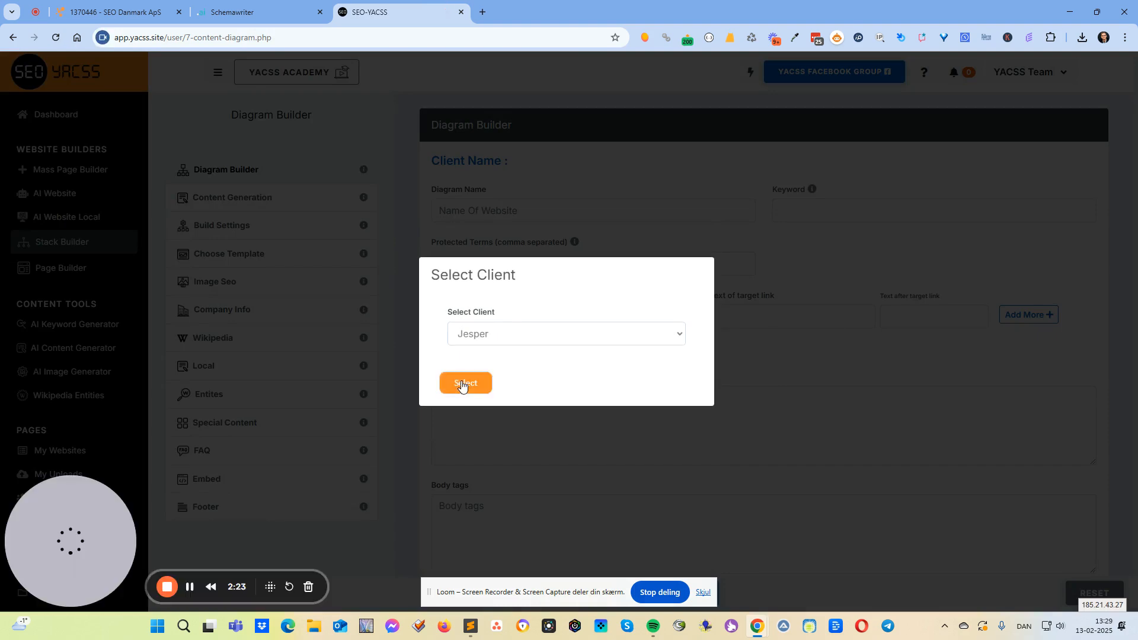
left_click(463, 384)
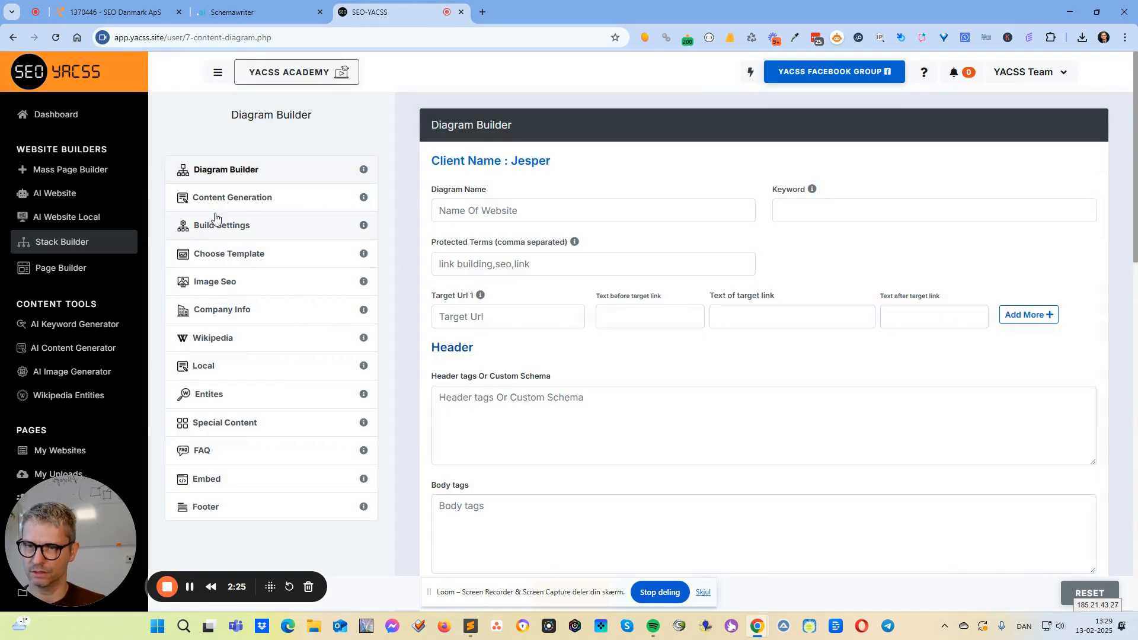
left_click(270, 198)
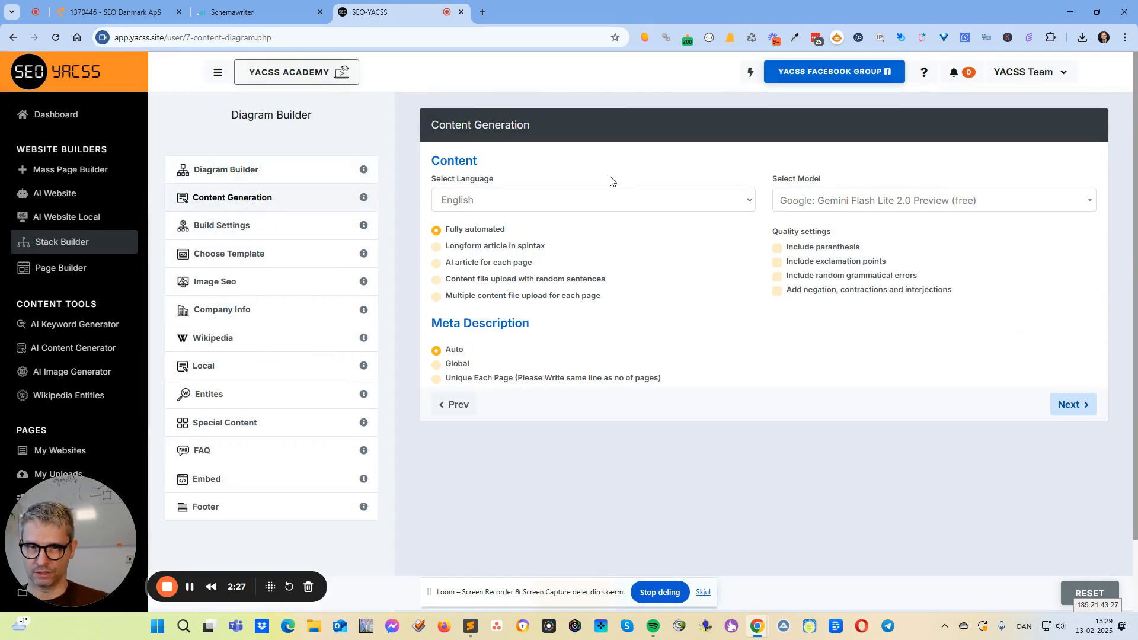
left_click(904, 200)
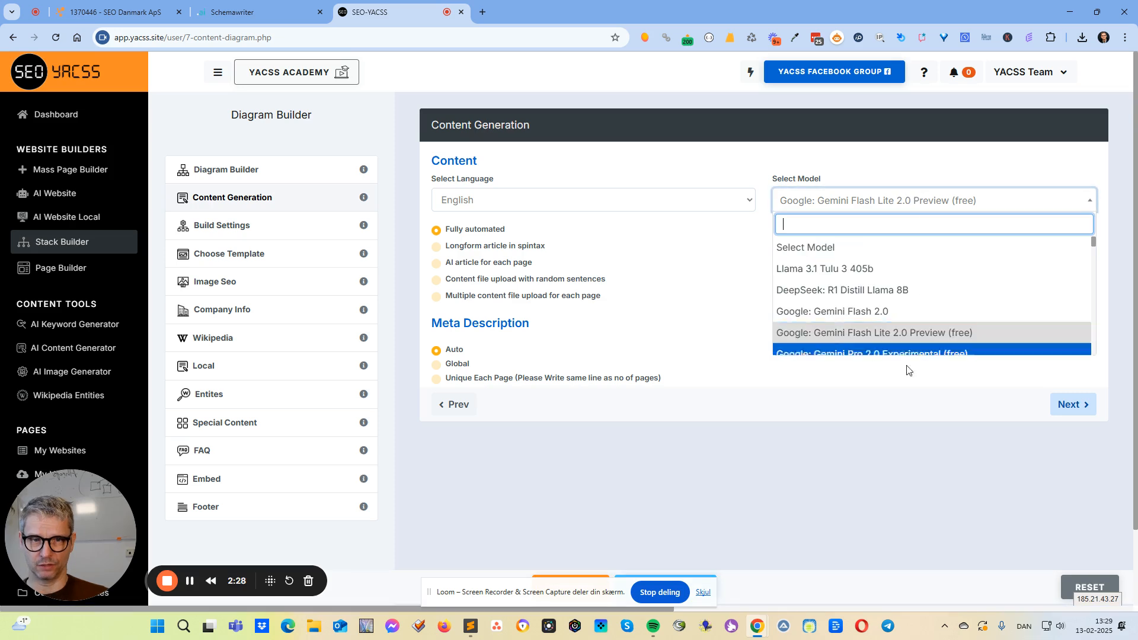
left_click(761, 274)
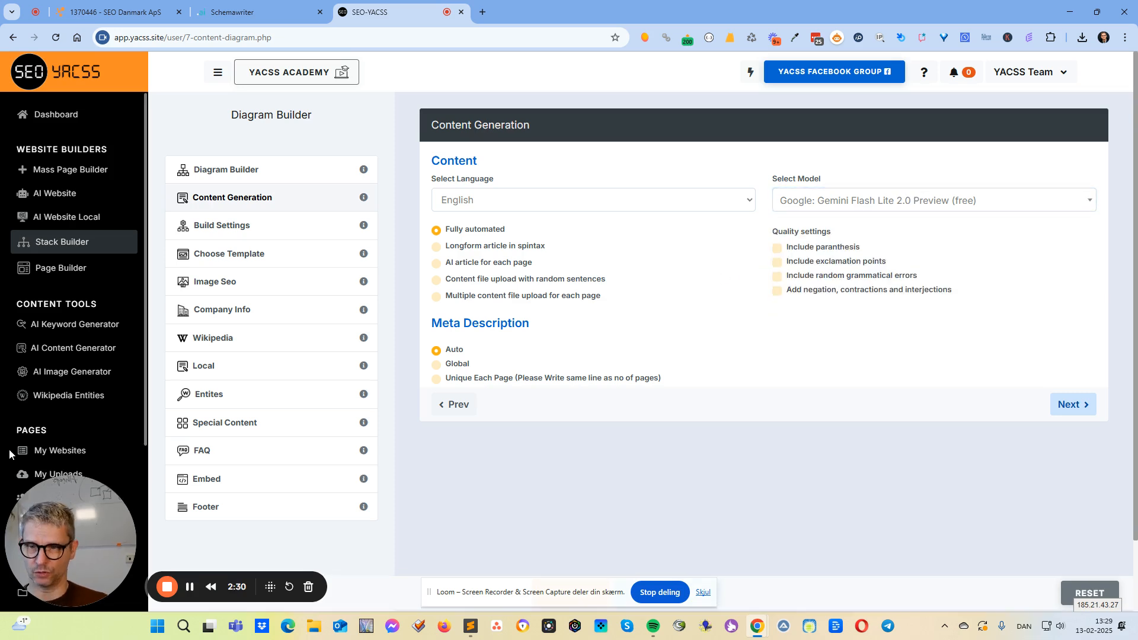
In the AI Content Generator, generate 3 blog titles for the keyword "seo".
left_click(82, 345)
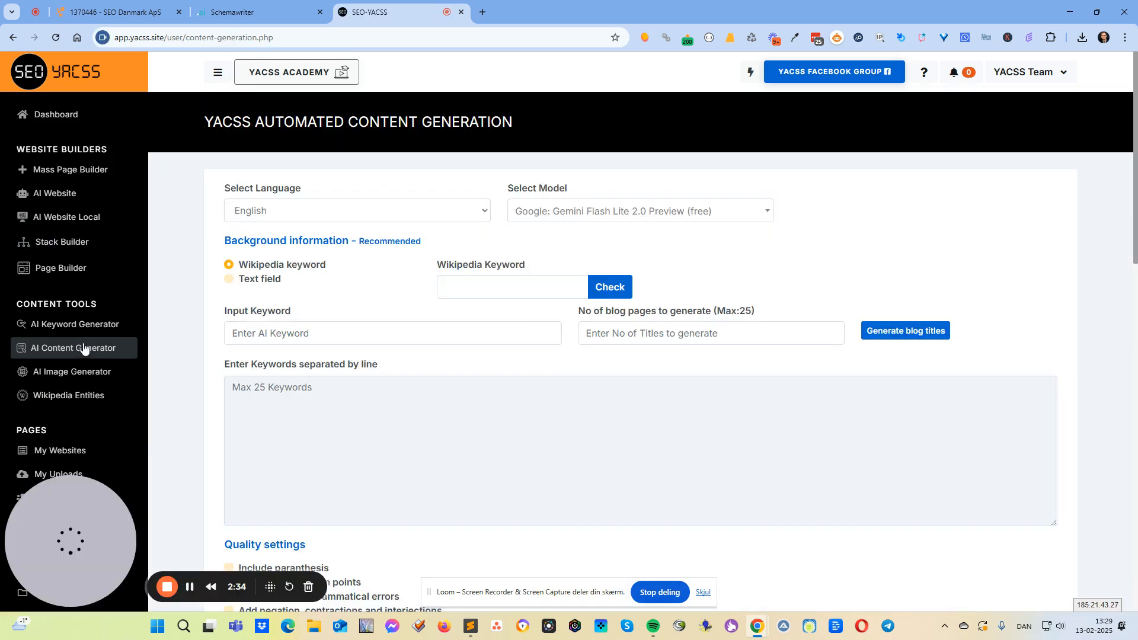
left_click(288, 335)
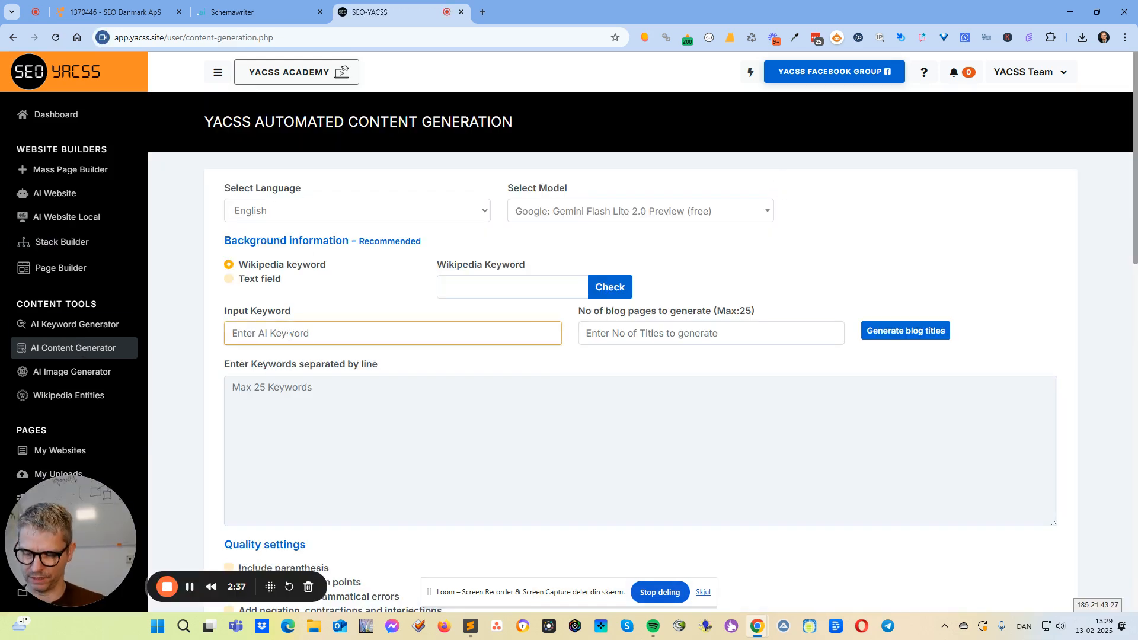
type("seo")
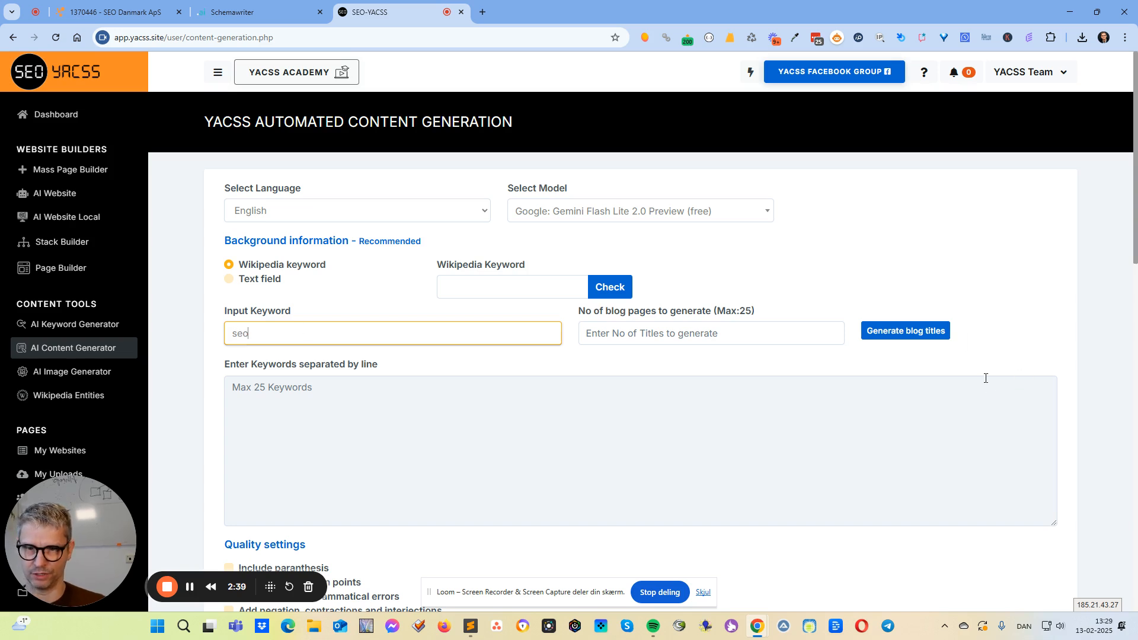
left_click(697, 339)
type("3")
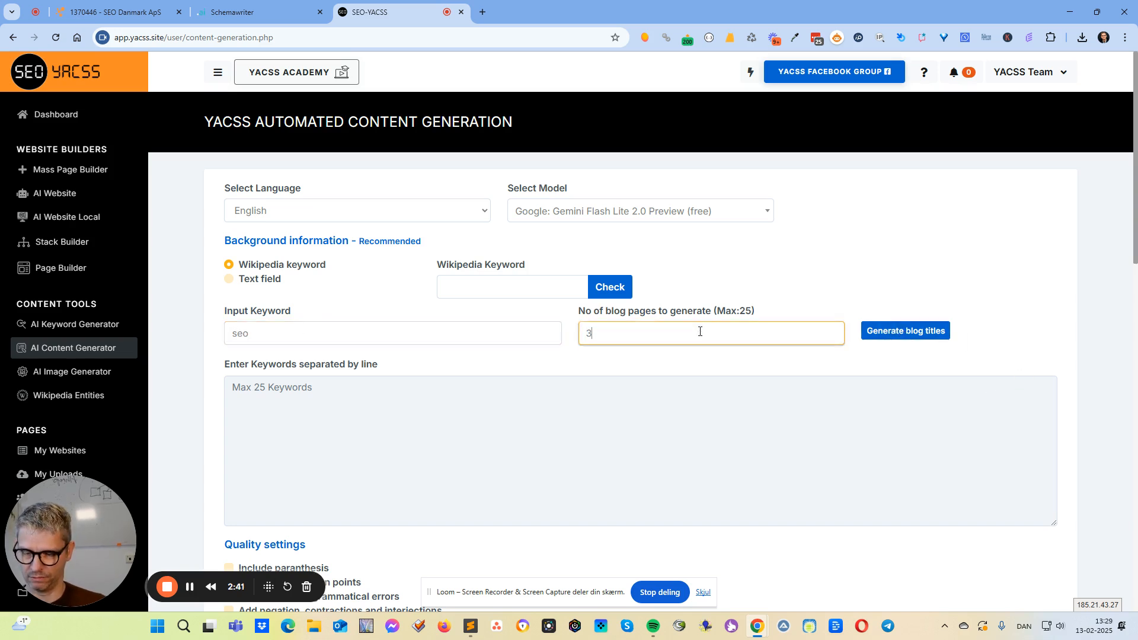
left_click(910, 334)
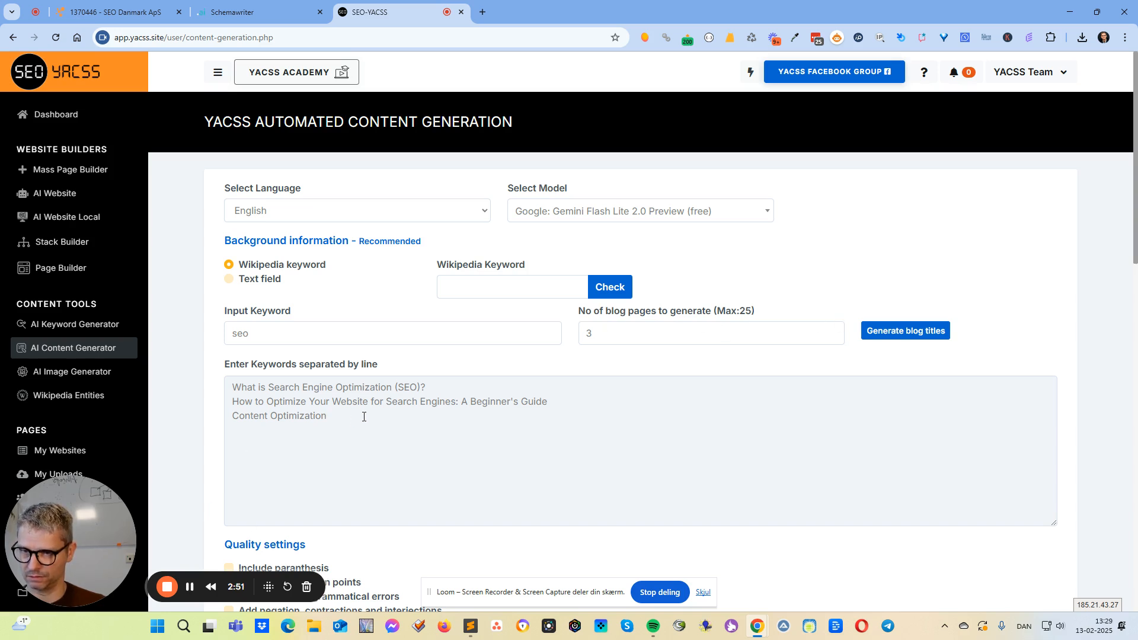
Delete the titles "Content Optimization" and "What is Search Engine Optimization (SEO)?" from the keyword list, including the leftover blank line.
left_click_drag(364, 417, 225, 427)
key("BackSpace")
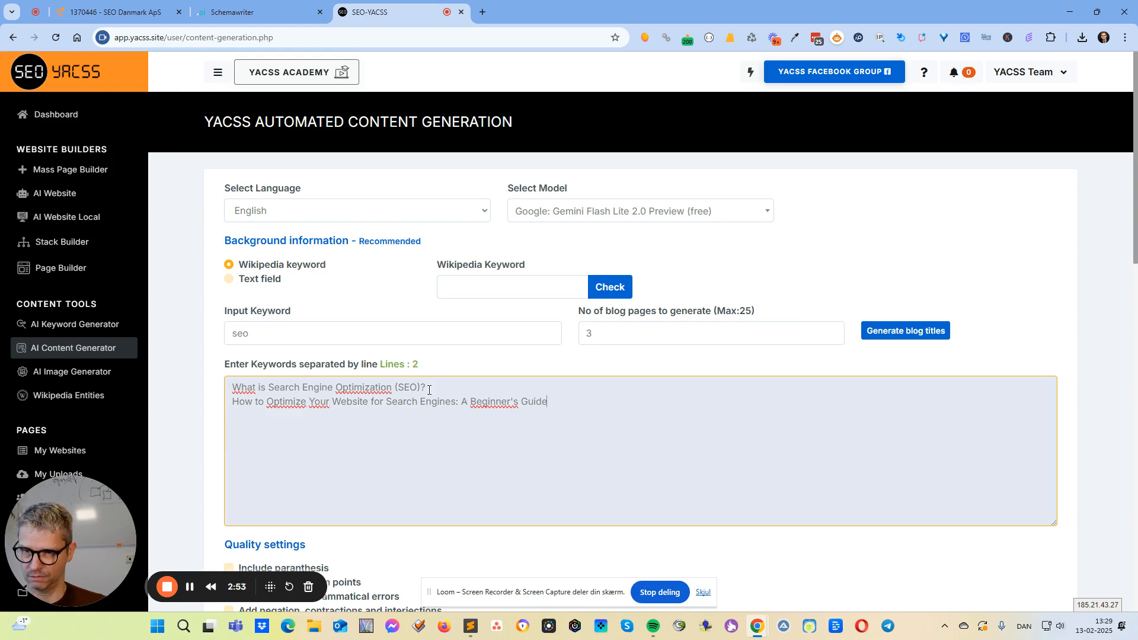
left_click_drag(429, 389, 57, 385)
key("BackSpace")
key("Delete")
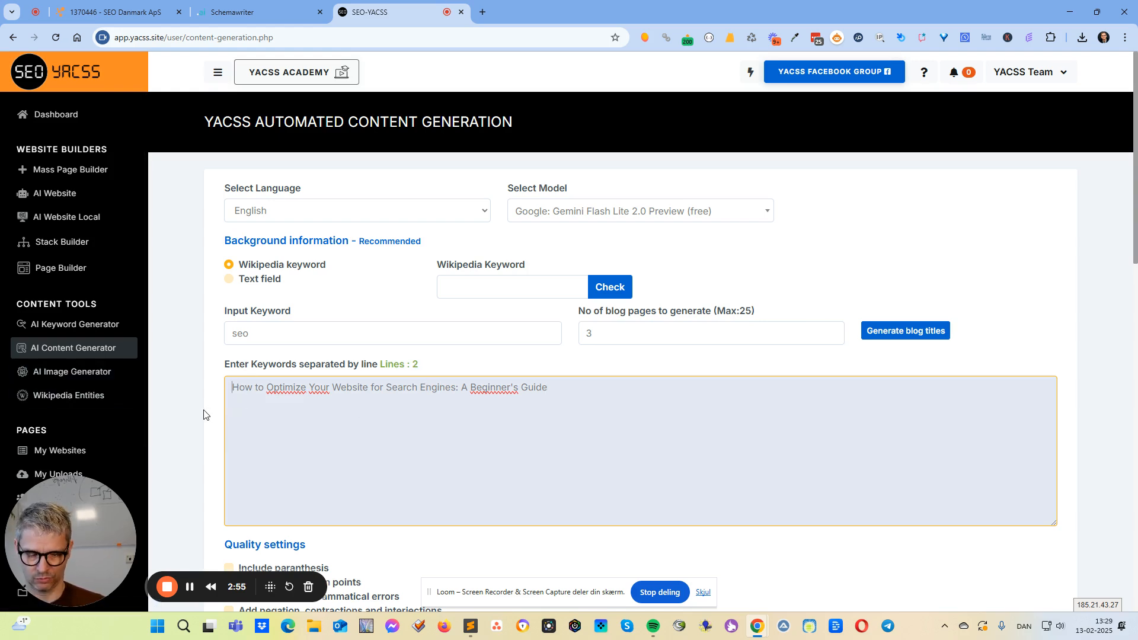
Enter "search engine optimization" as the Wikipedia keyword for the background information and check its availability.
scroll(551, 325, "down", 4)
scroll(551, 325, "up", 4)
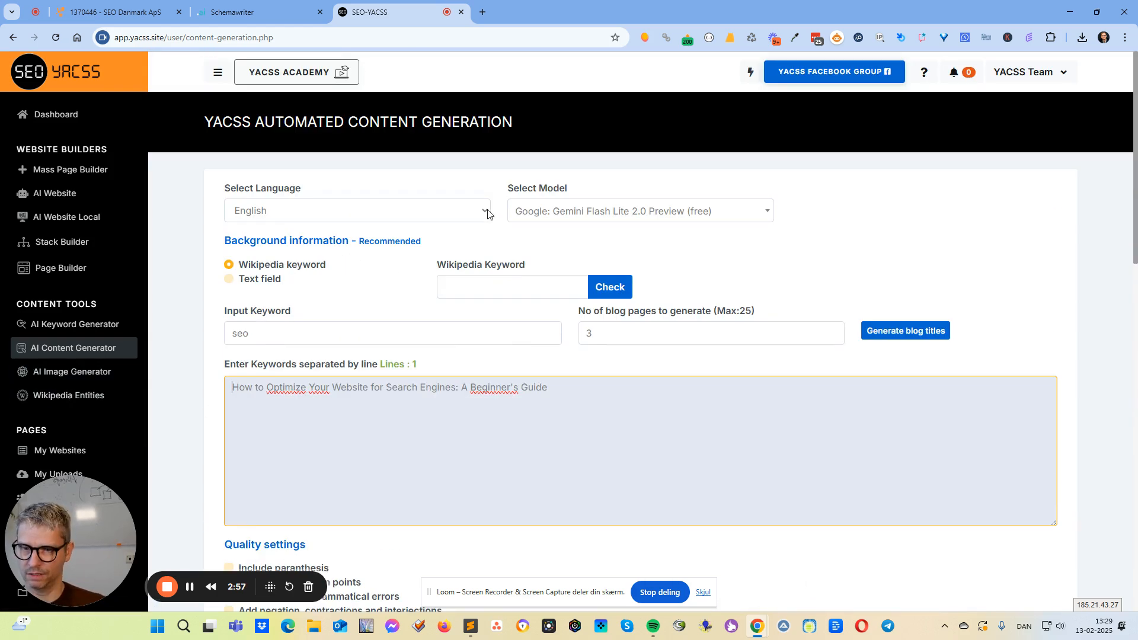
left_click(457, 297)
type("search enging op")
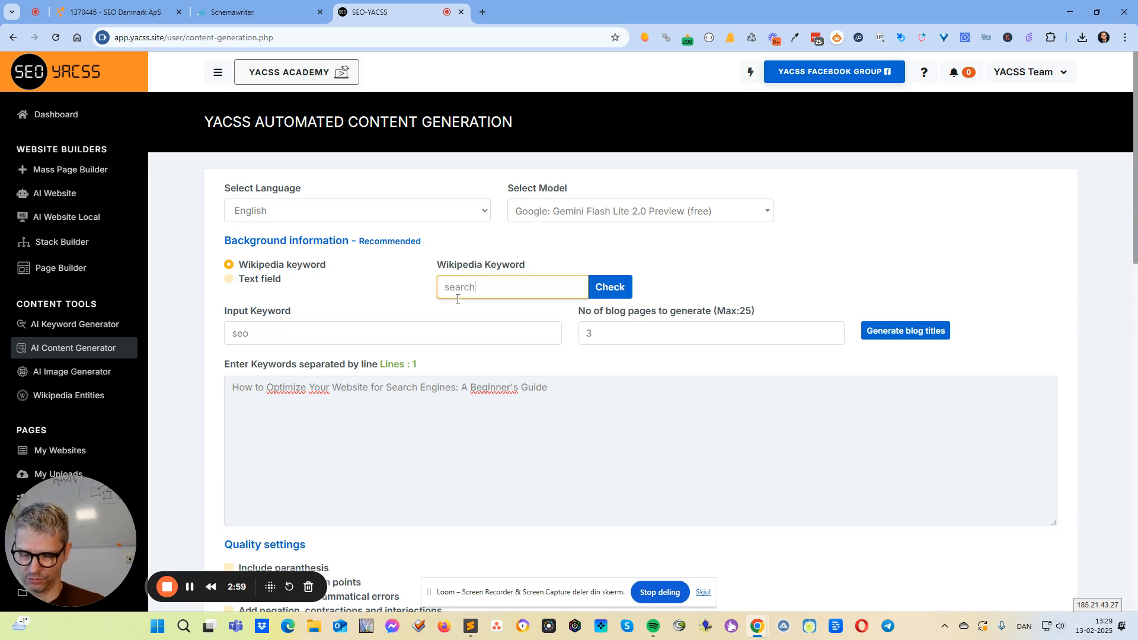
key("BackSpace")
key("BackSpace")
key("BackSpace")
key("BackSpace")
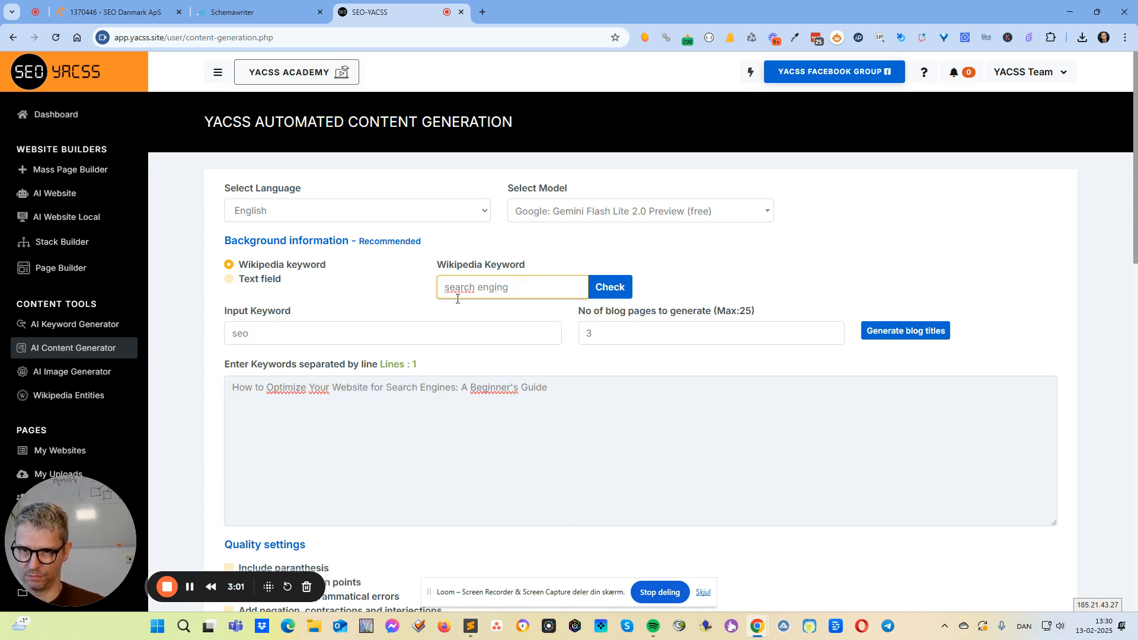
type("e optimization")
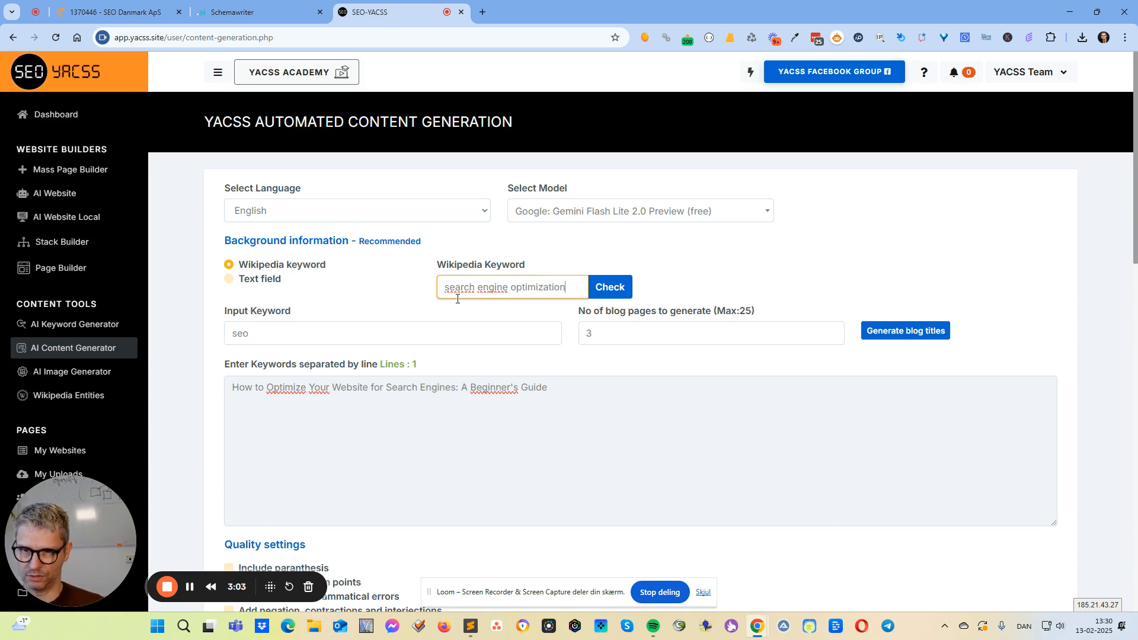
left_click(610, 287)
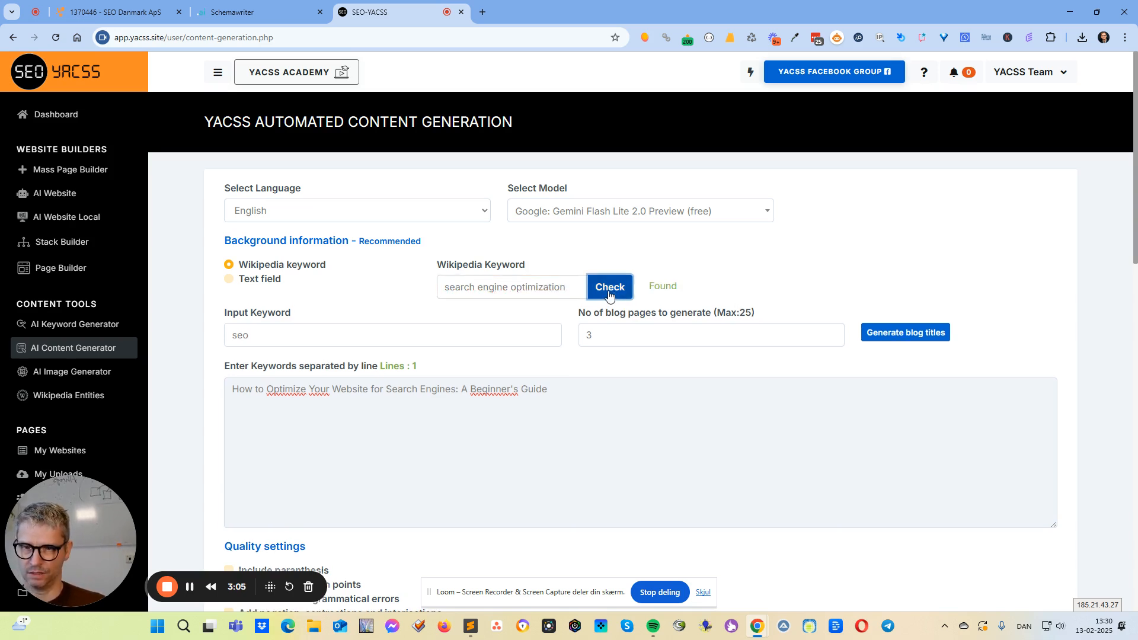
Switch the content mode to Article production and set the number of H2 headers to start at 6.
left_click_drag(438, 265, 511, 265)
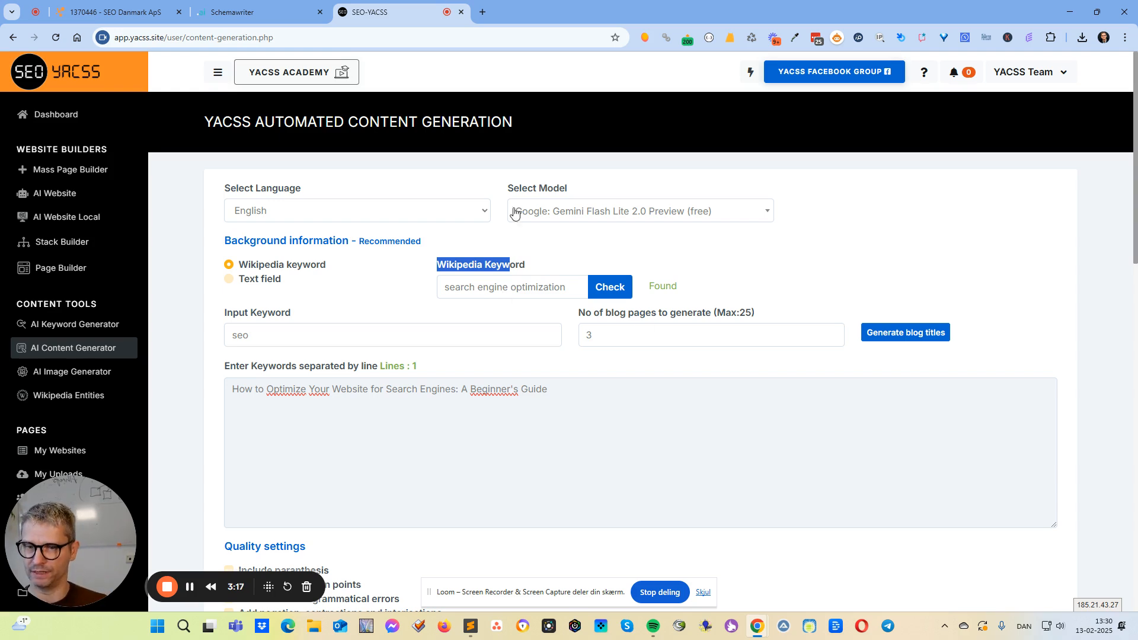
scroll(679, 350, "down", 4)
scroll(442, 366, "down", 3)
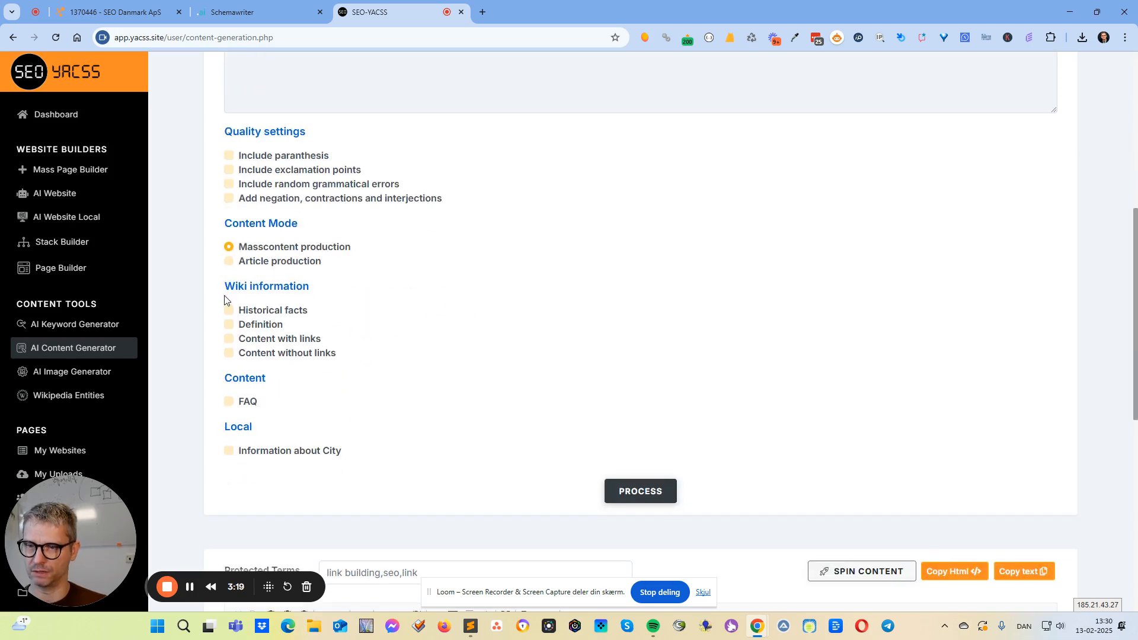
left_click(230, 262)
left_click(265, 330)
key("BackSpace")
type("6")
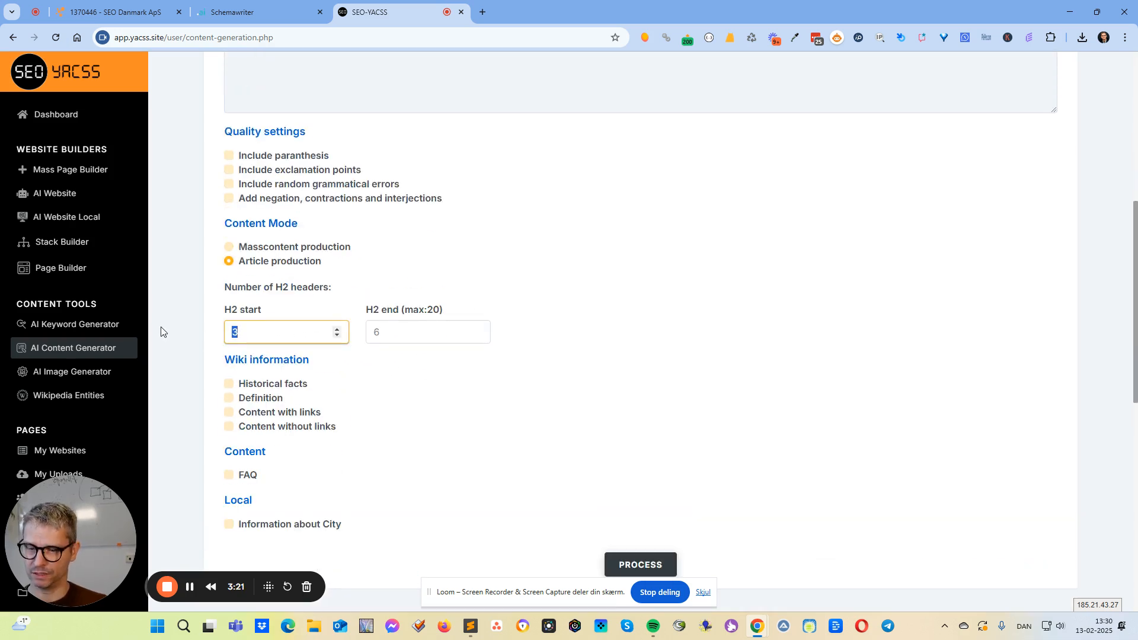
Include historical facts and a definition as wiki information, leaving both content options with and without links off.
left_click(230, 385)
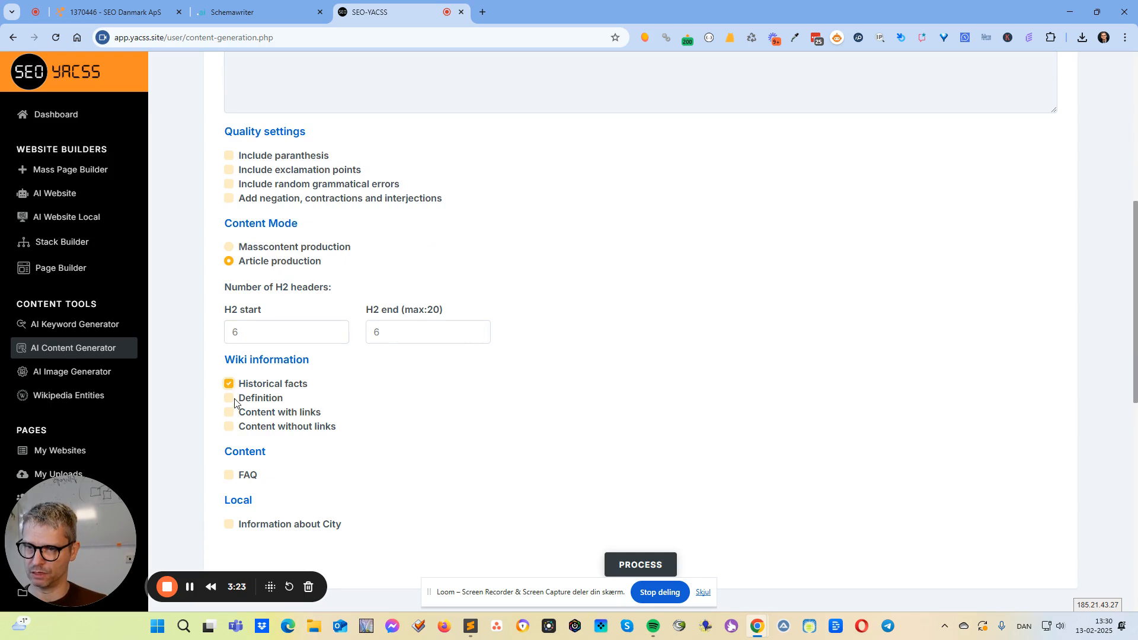
left_click(229, 399)
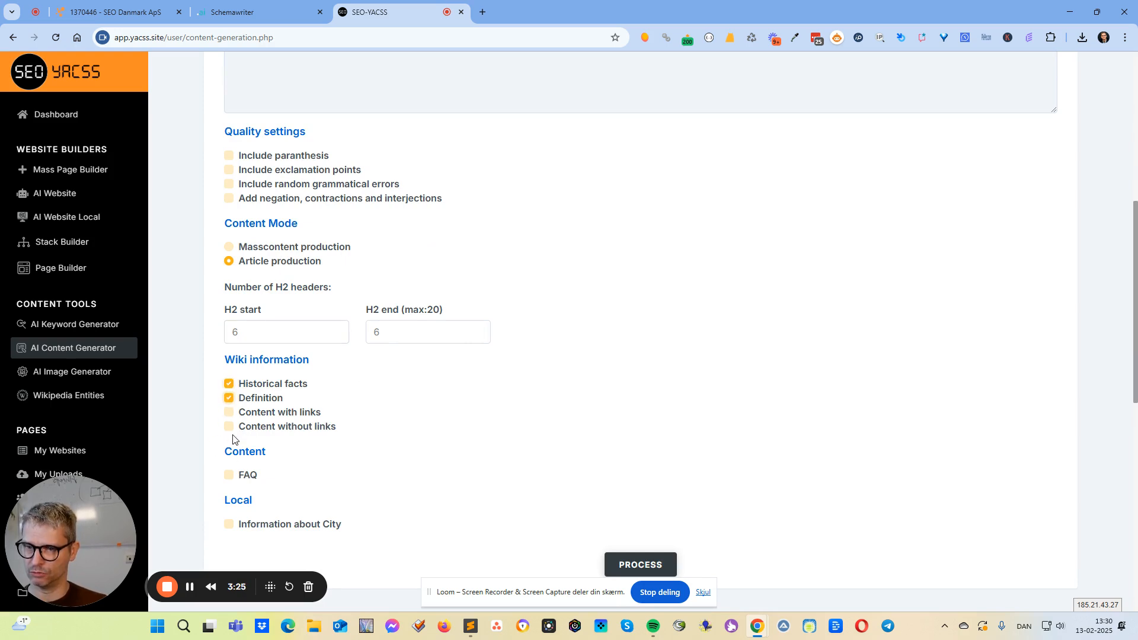
left_click(229, 427)
scroll(272, 474, "down", 3)
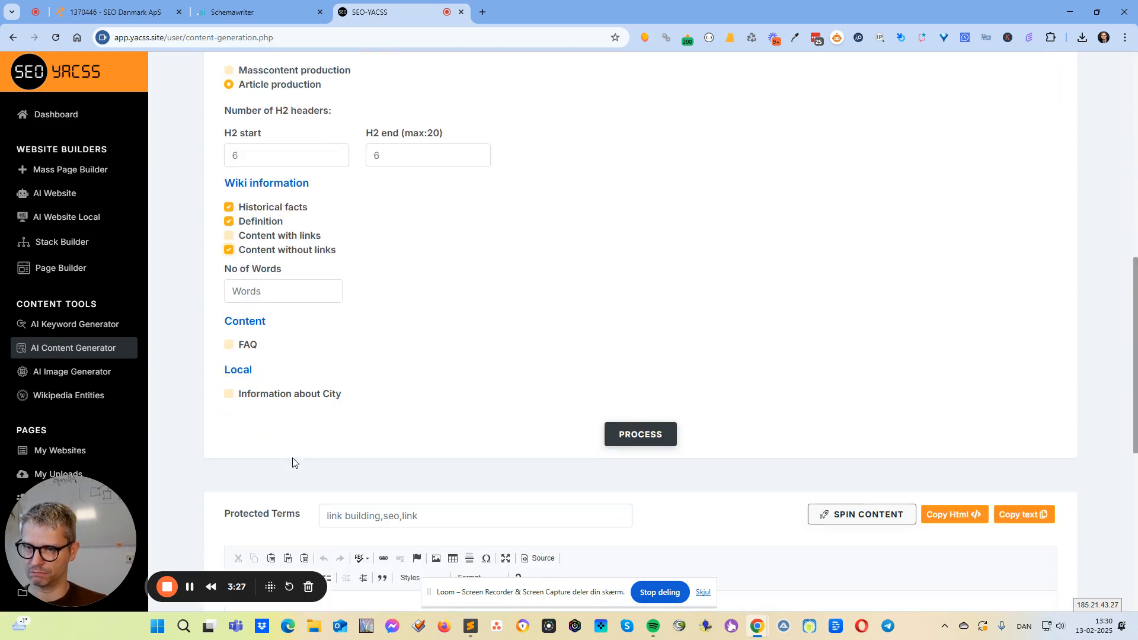
left_click(228, 248)
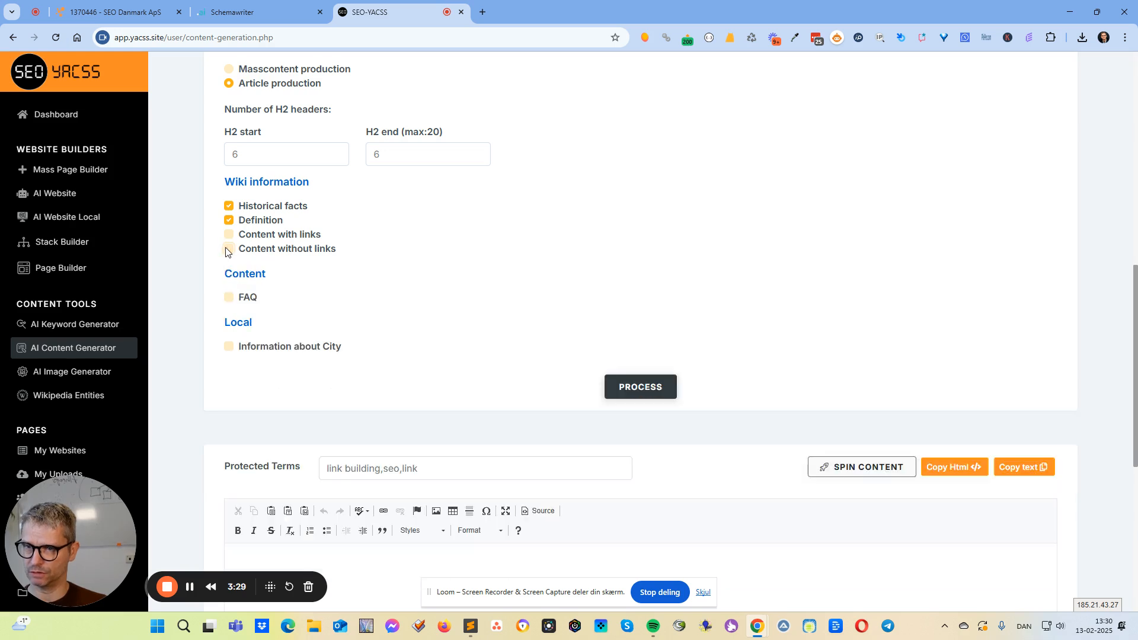
Add an FAQ with start and end set to 3 and random placement, and process the content.
left_click(230, 298)
left_click(273, 344)
type("3")
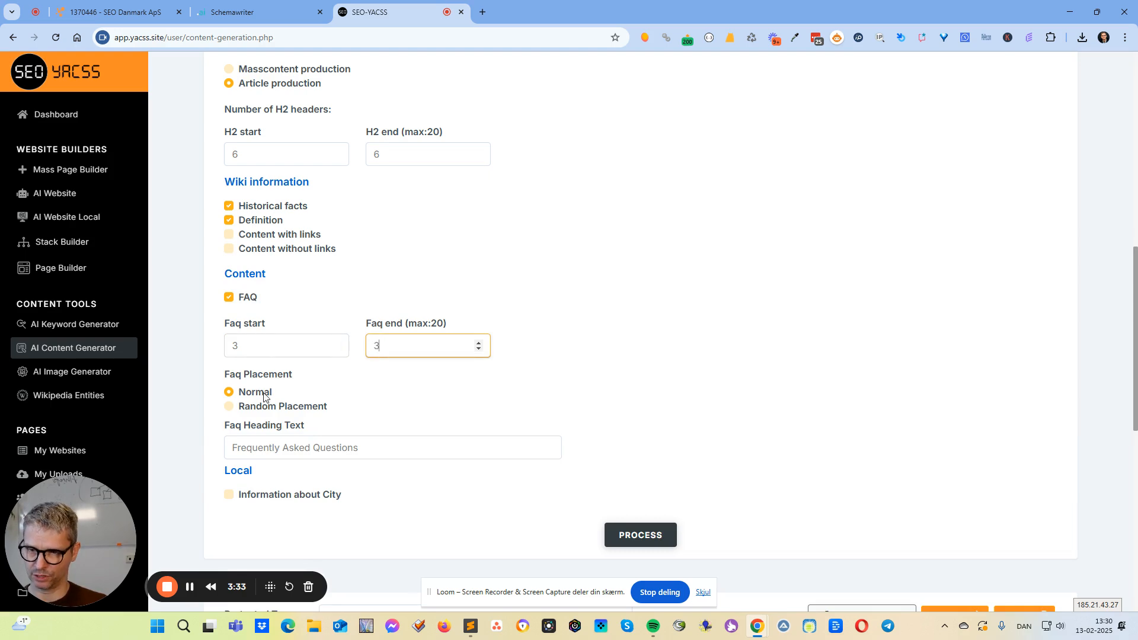
left_click(229, 407)
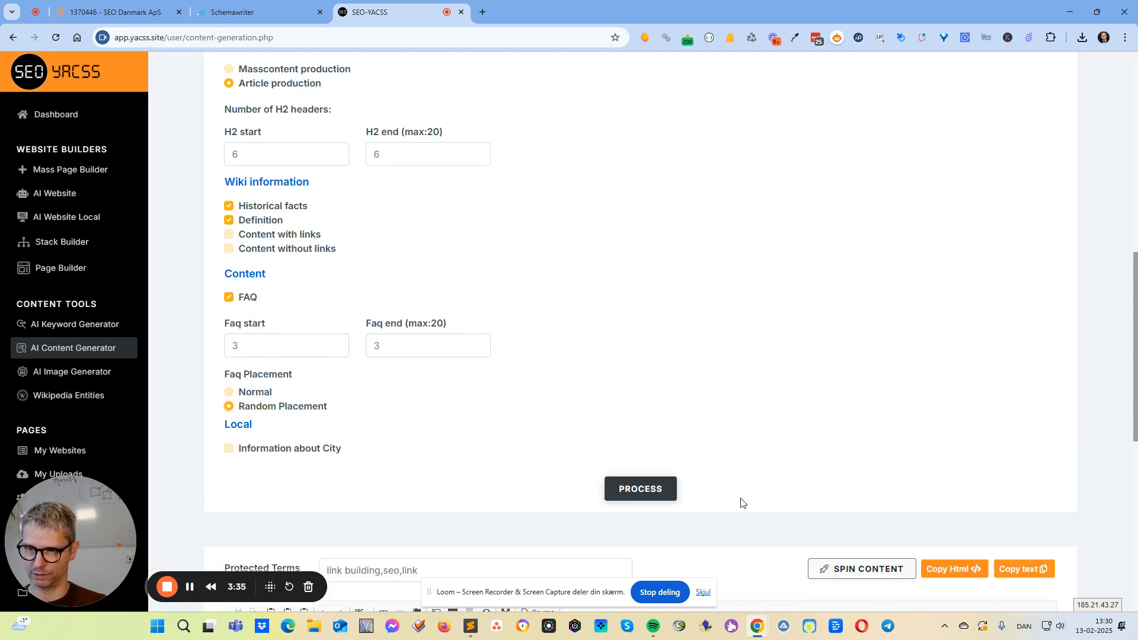
left_click(639, 494)
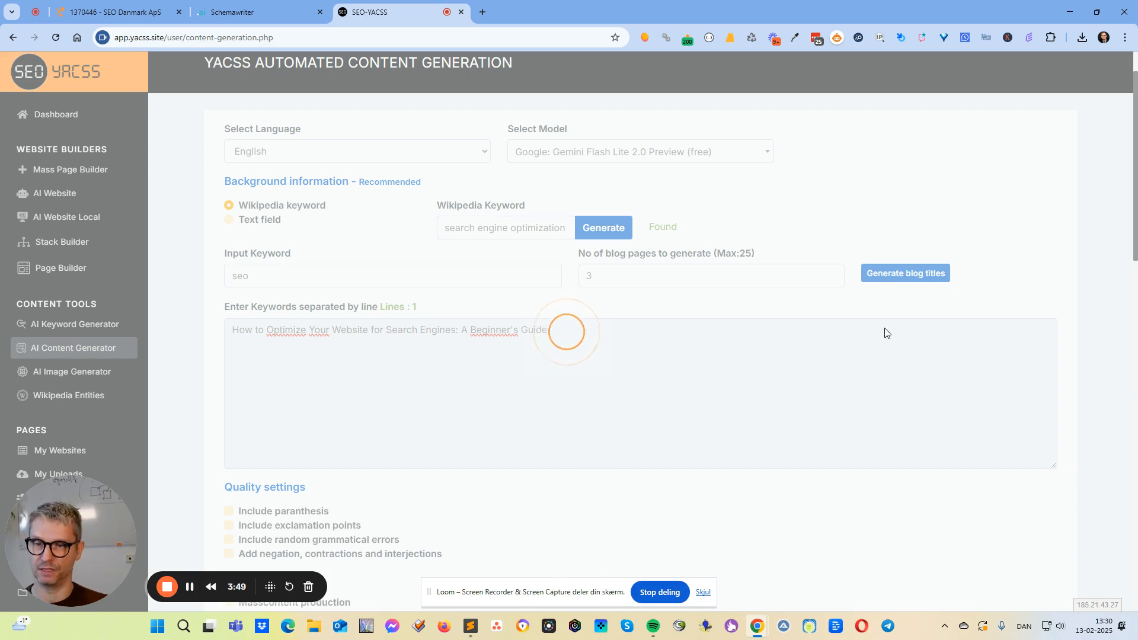
Review the generated article from its title through the definition, historical facts, FAQ questions and closing sections.
scroll(1011, 373, "down", 6)
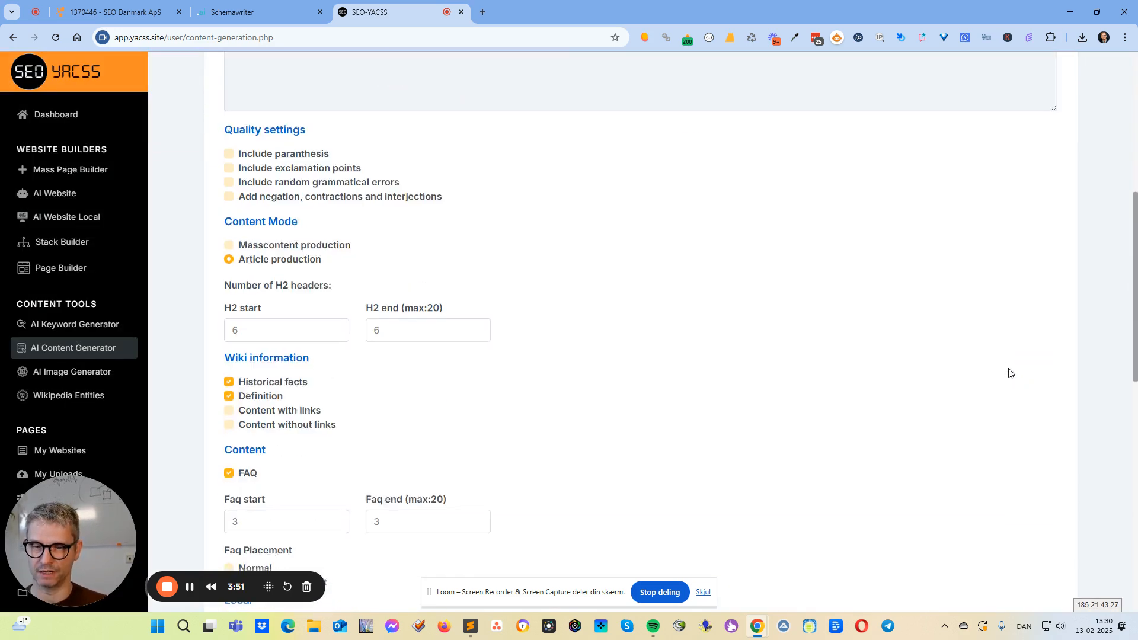
scroll(1009, 367, "down", 12)
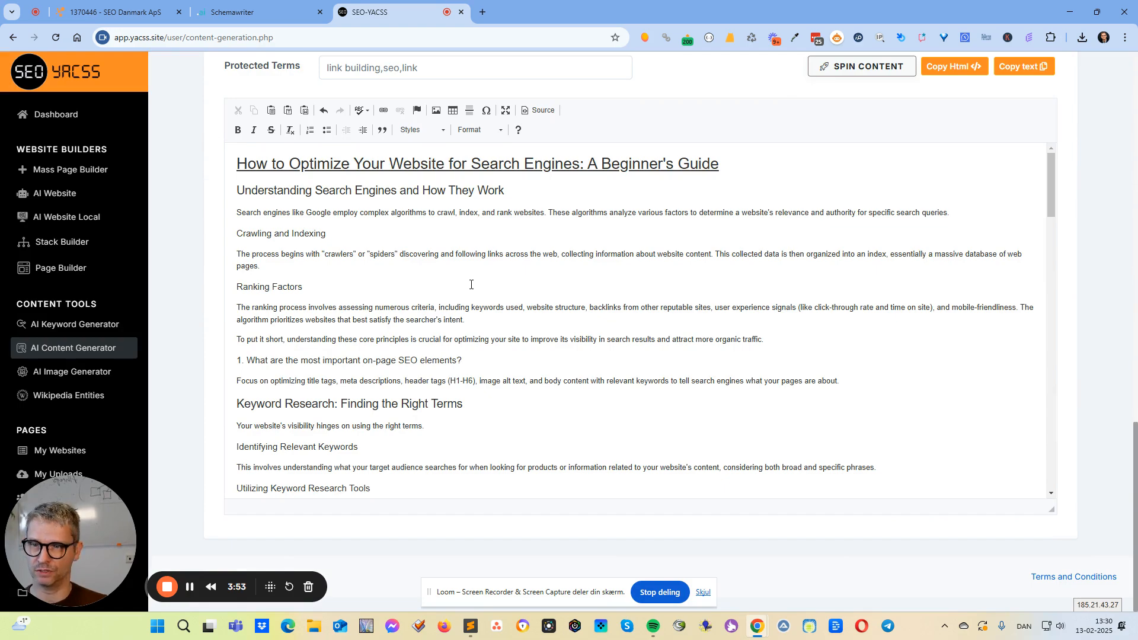
scroll(291, 251, "down", 10)
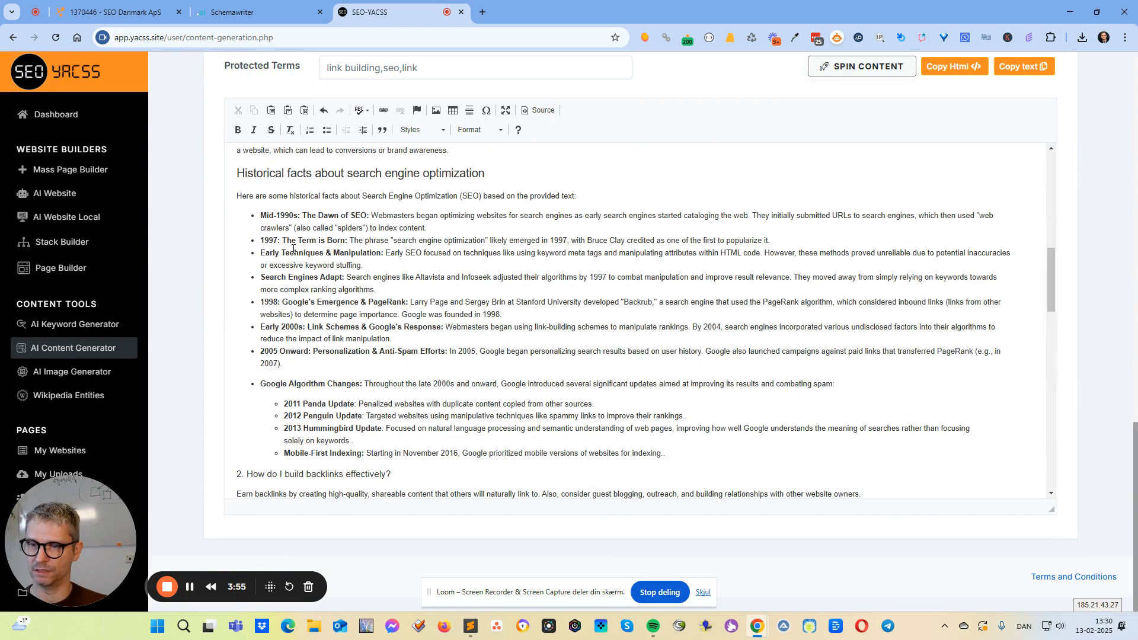
scroll(297, 248, "up", 2)
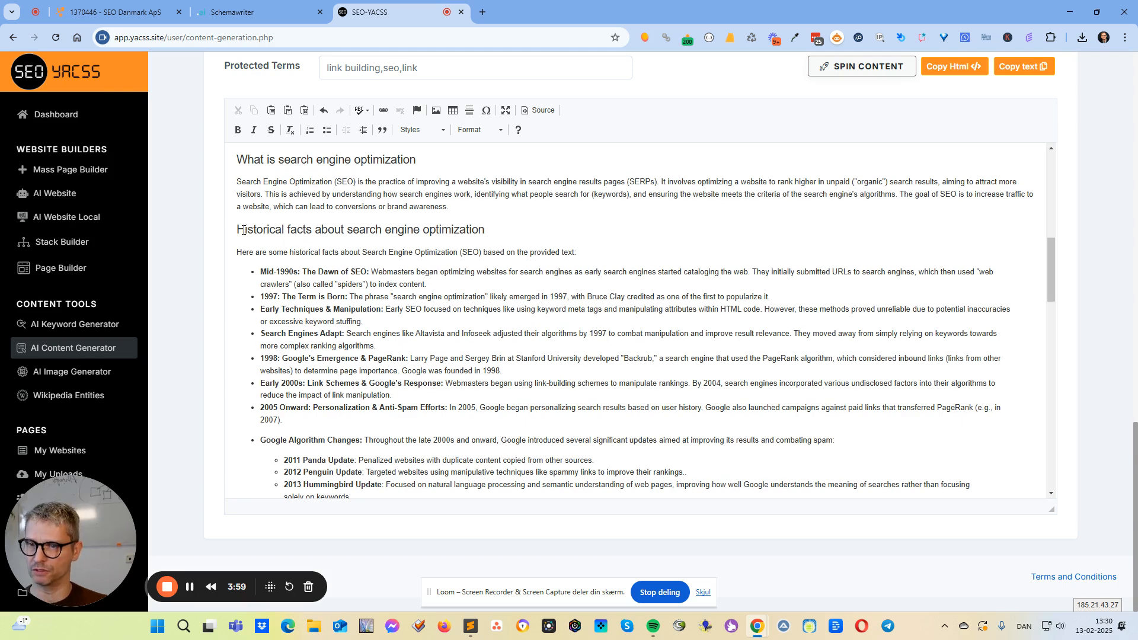
left_click_drag(238, 231, 472, 231)
left_click(457, 245)
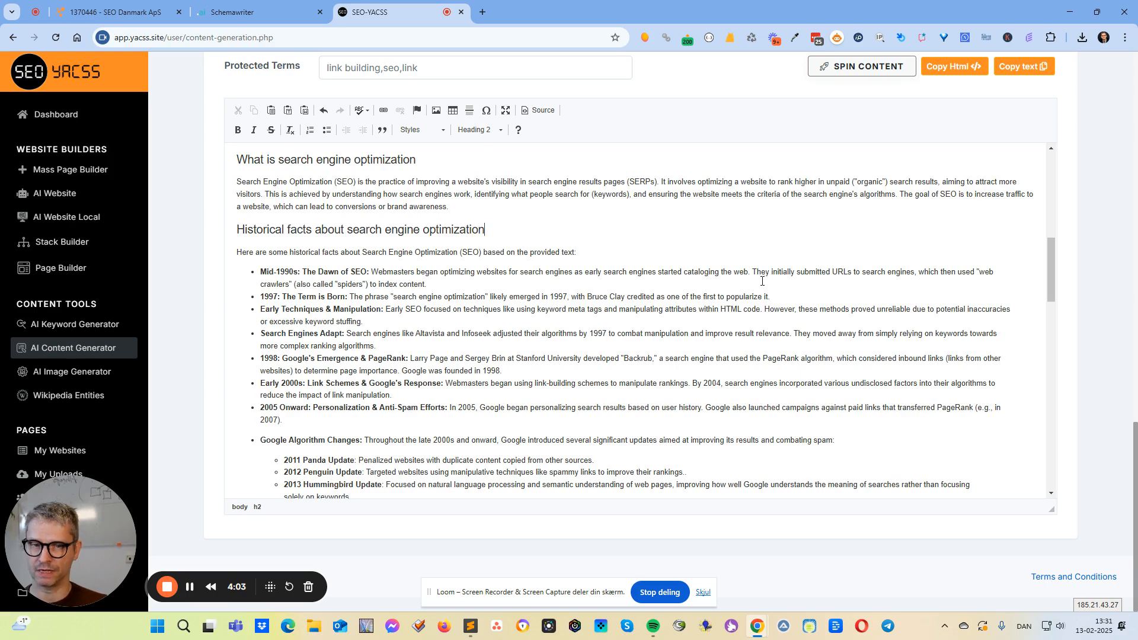
scroll(764, 283, "up", 1)
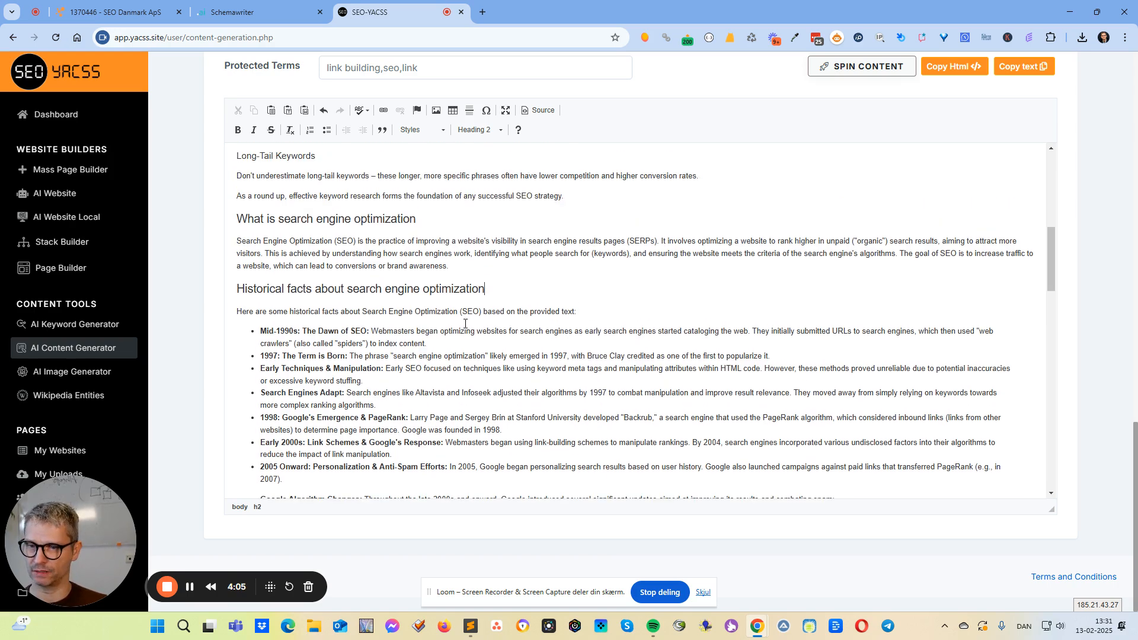
scroll(465, 324, "down", 11)
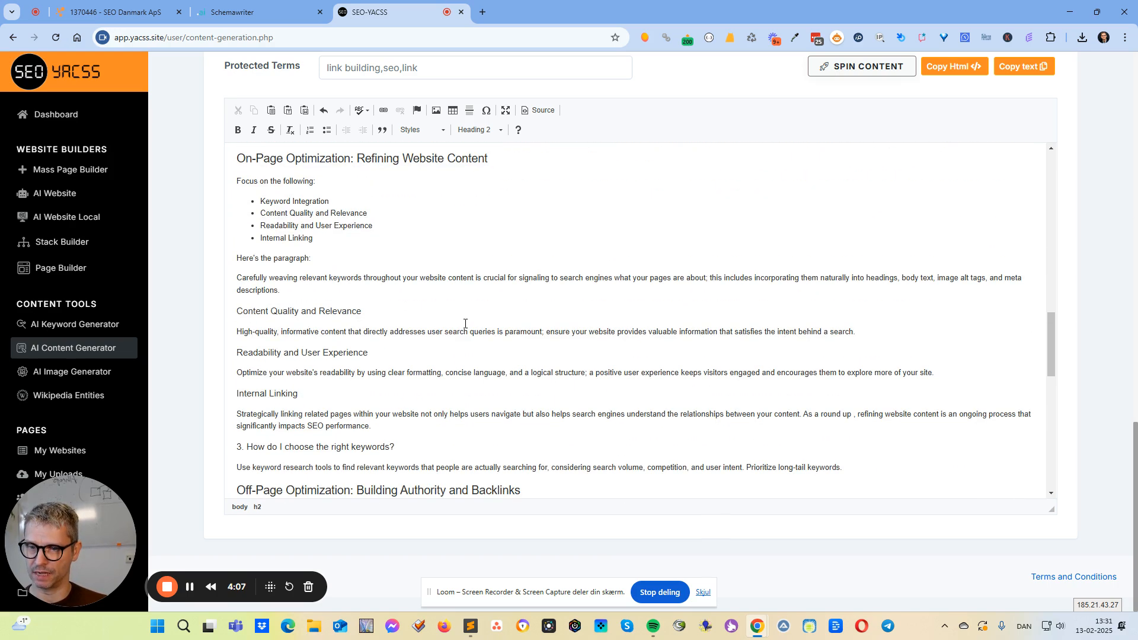
scroll(464, 320, "up", 10)
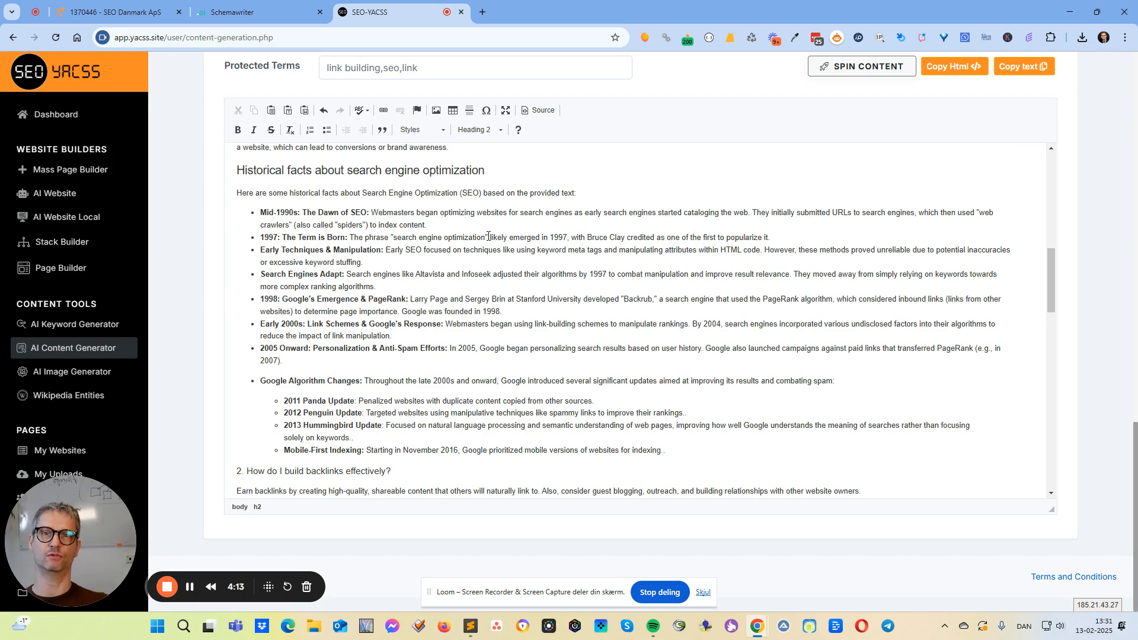
scroll(489, 237, "down", 15)
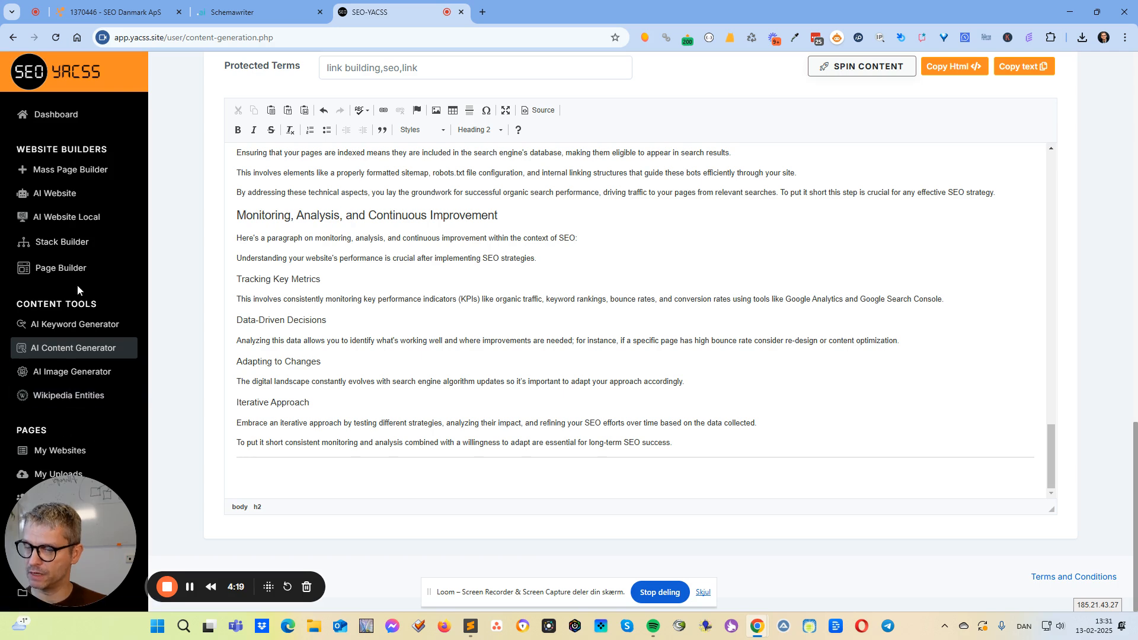
Open the Page Builder and load the Gardinbus2 theme.
left_click(72, 267)
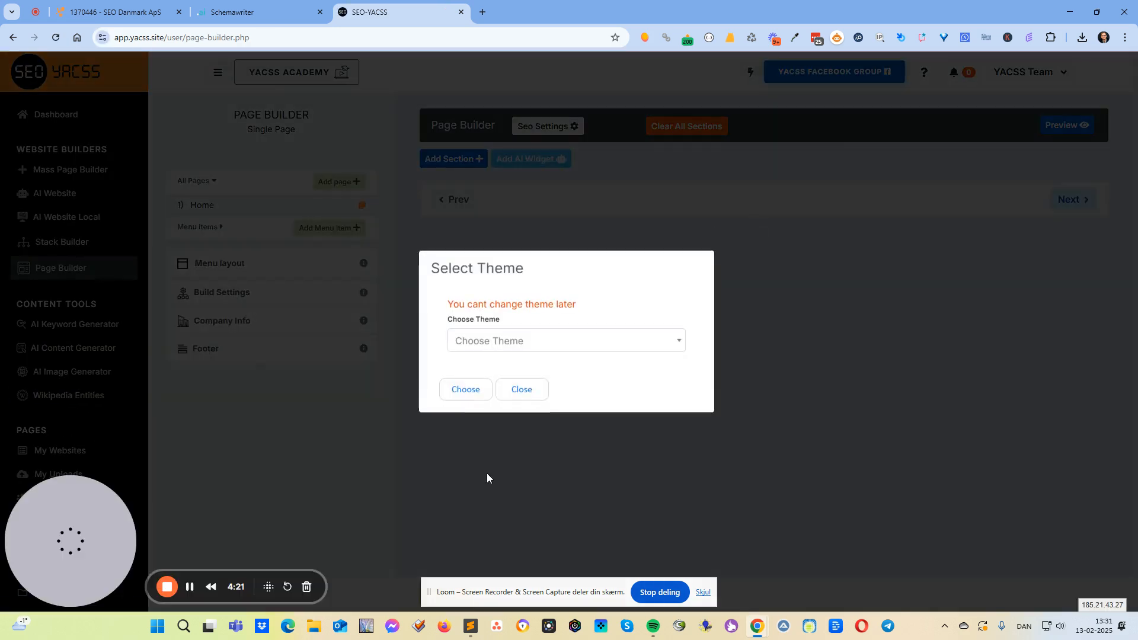
left_click(542, 344)
left_click(500, 415)
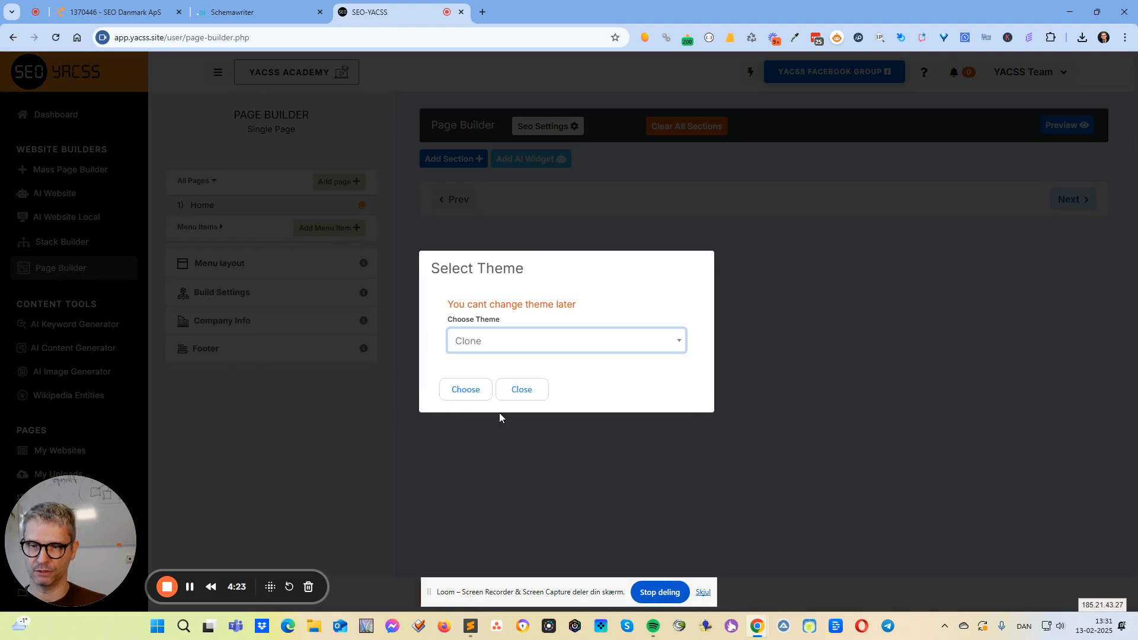
left_click(500, 341)
left_click(492, 430)
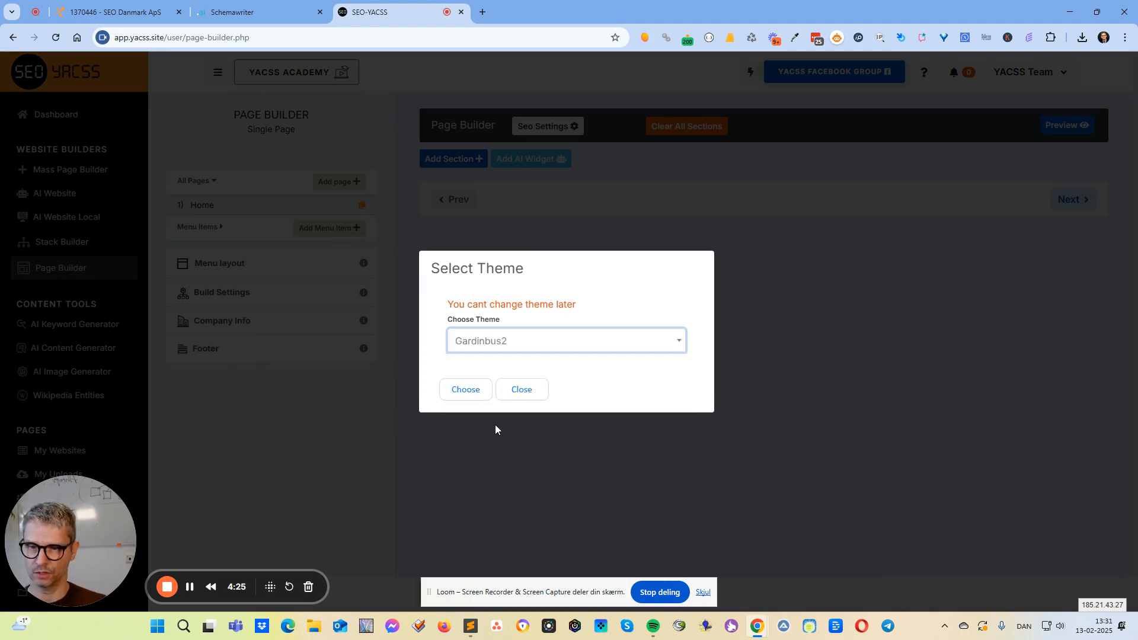
left_click(474, 392)
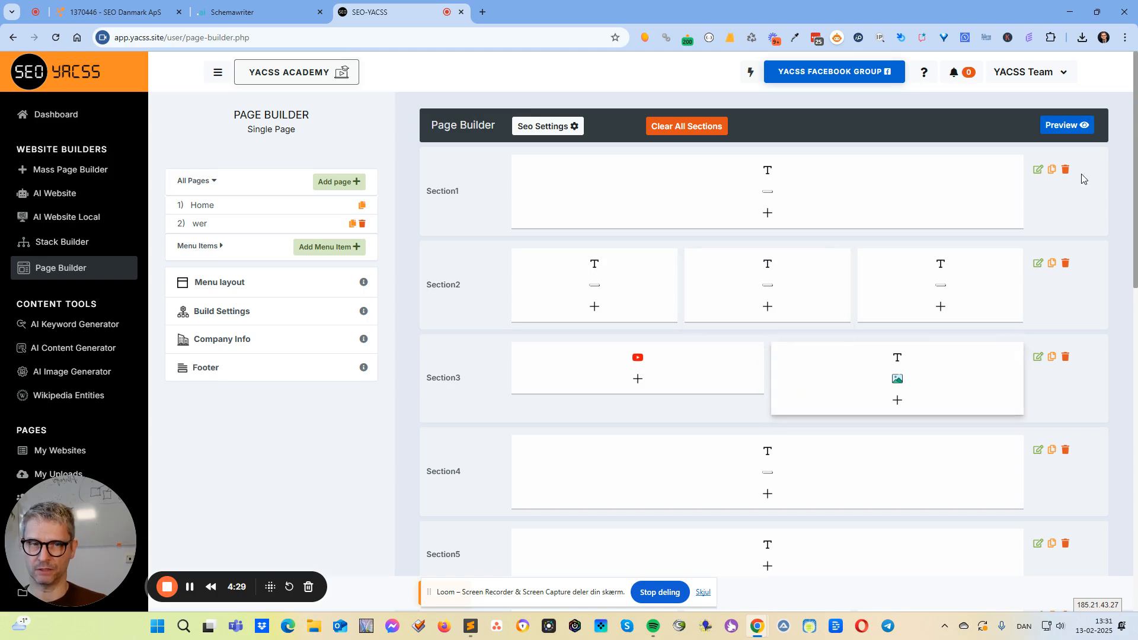
Preview the built Home page and look through its sections down to the footer.
left_click(1082, 126)
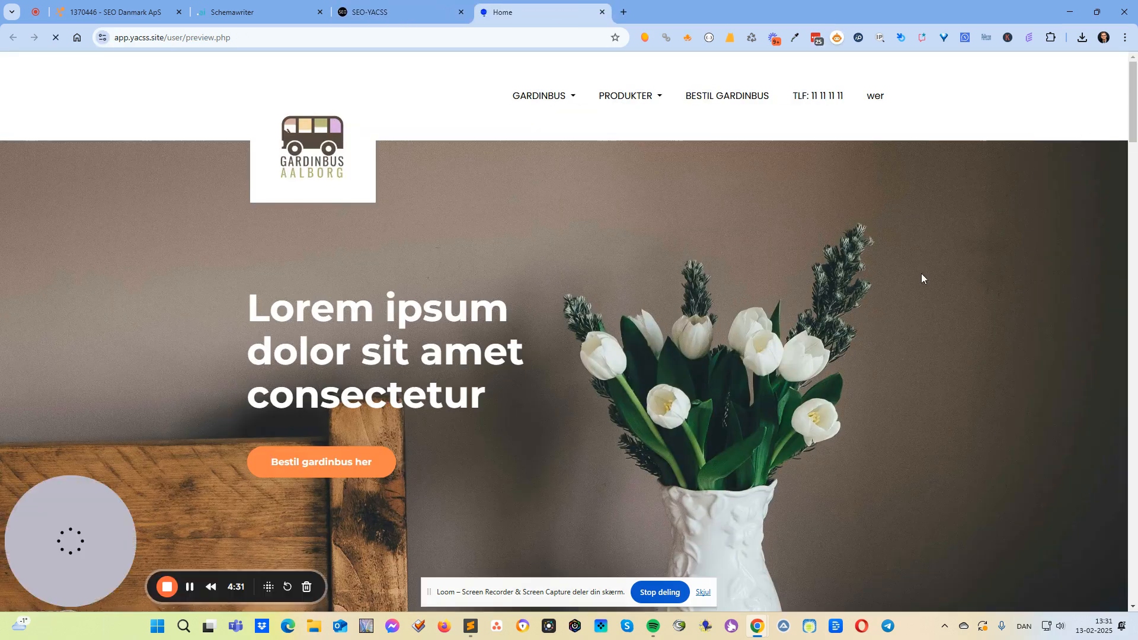
scroll(859, 392, "down", 20)
scroll(860, 386, "up", 20)
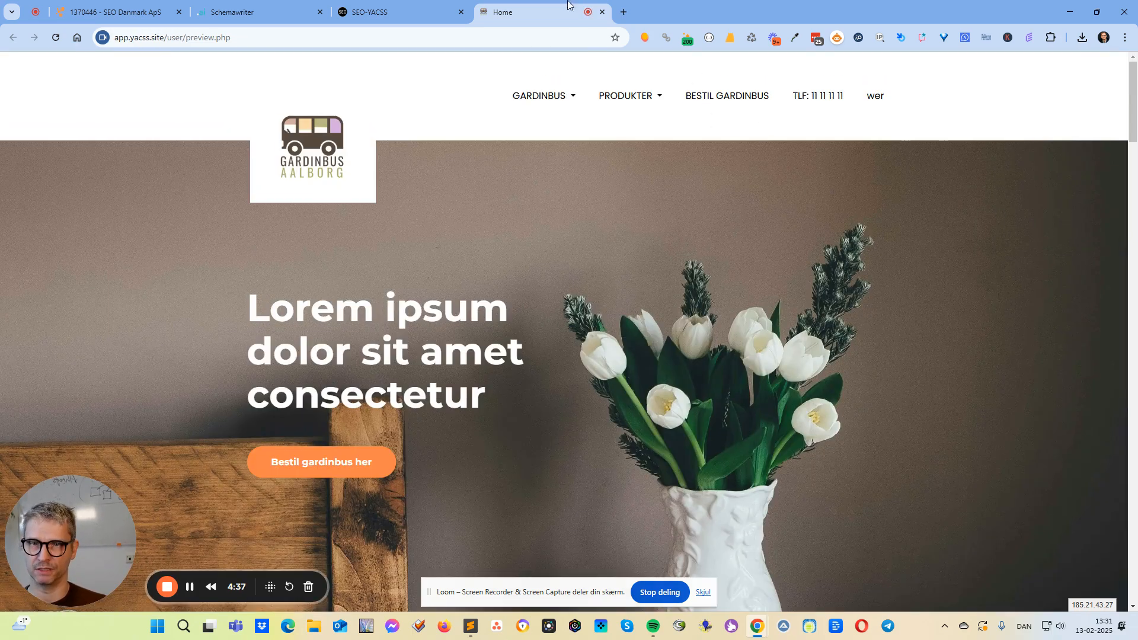
scroll(719, 359, "down", 20)
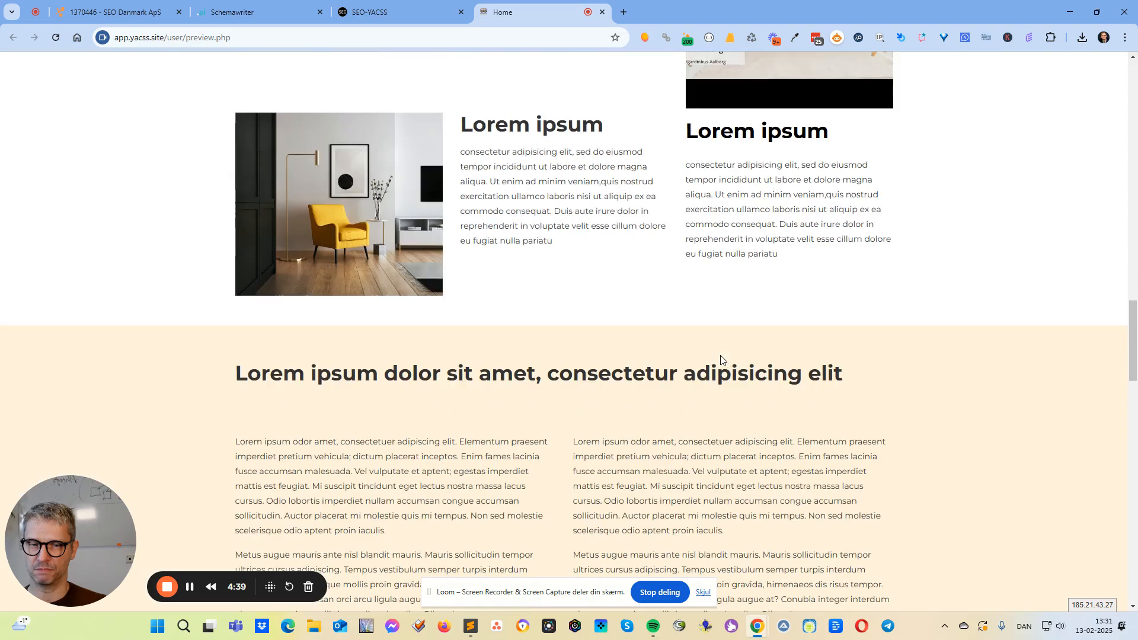
scroll(721, 360, "down", 20)
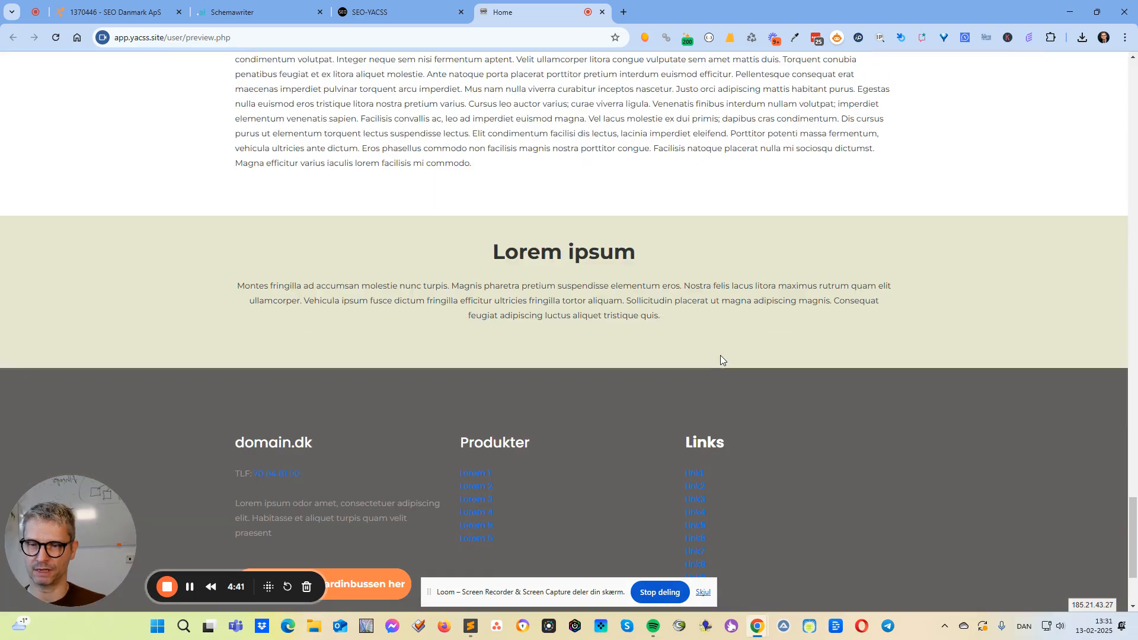
scroll(720, 354, "up", 20)
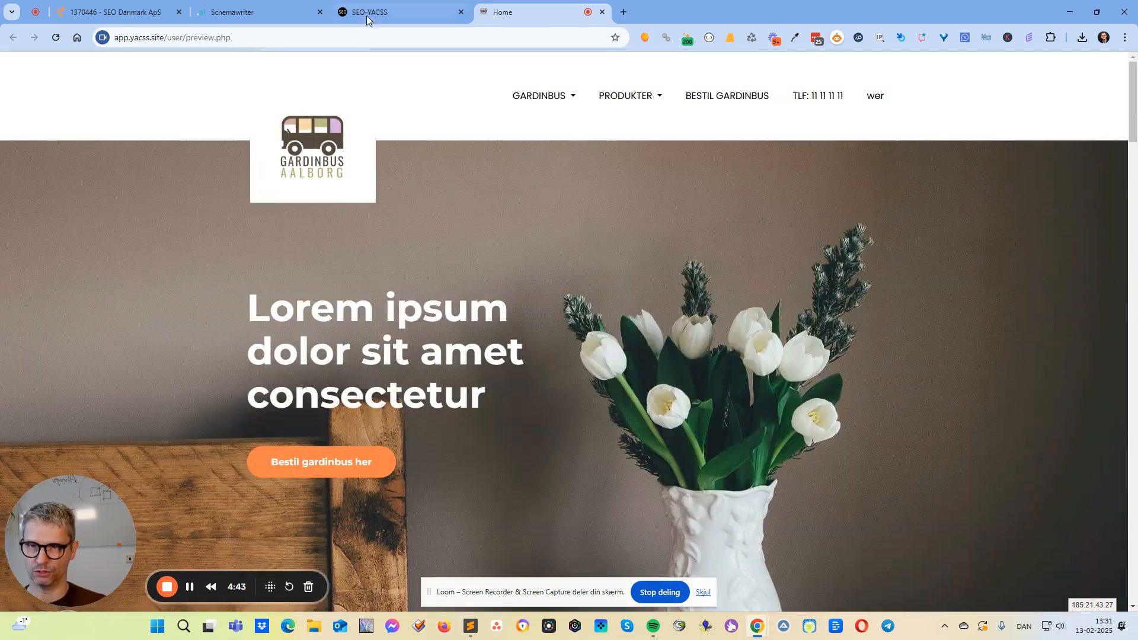
left_click(395, 7)
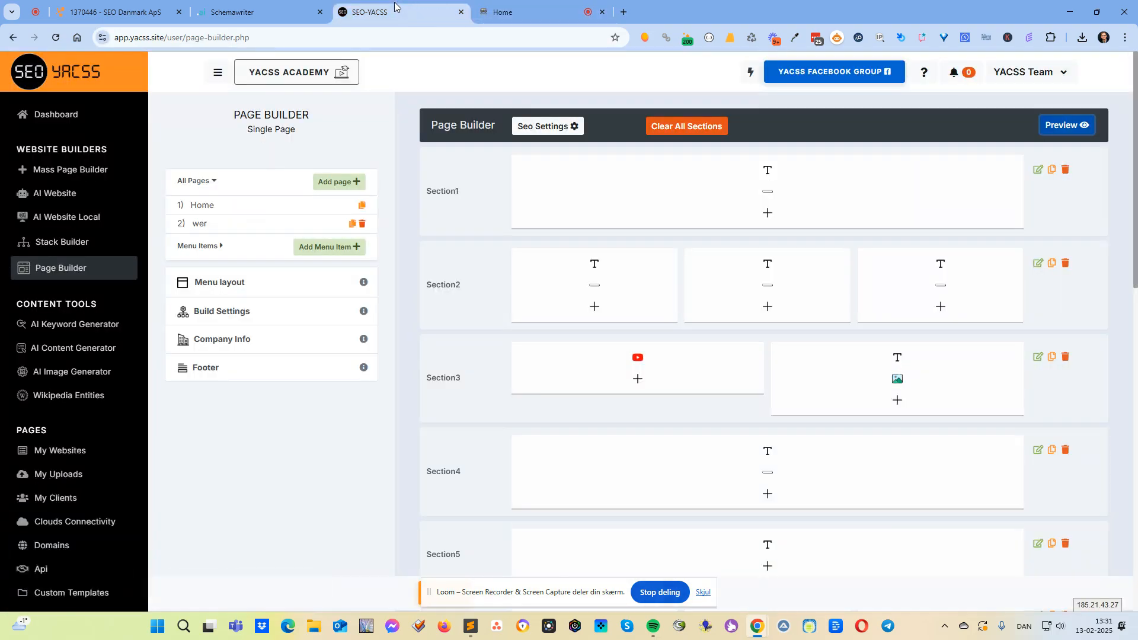
left_click(768, 172)
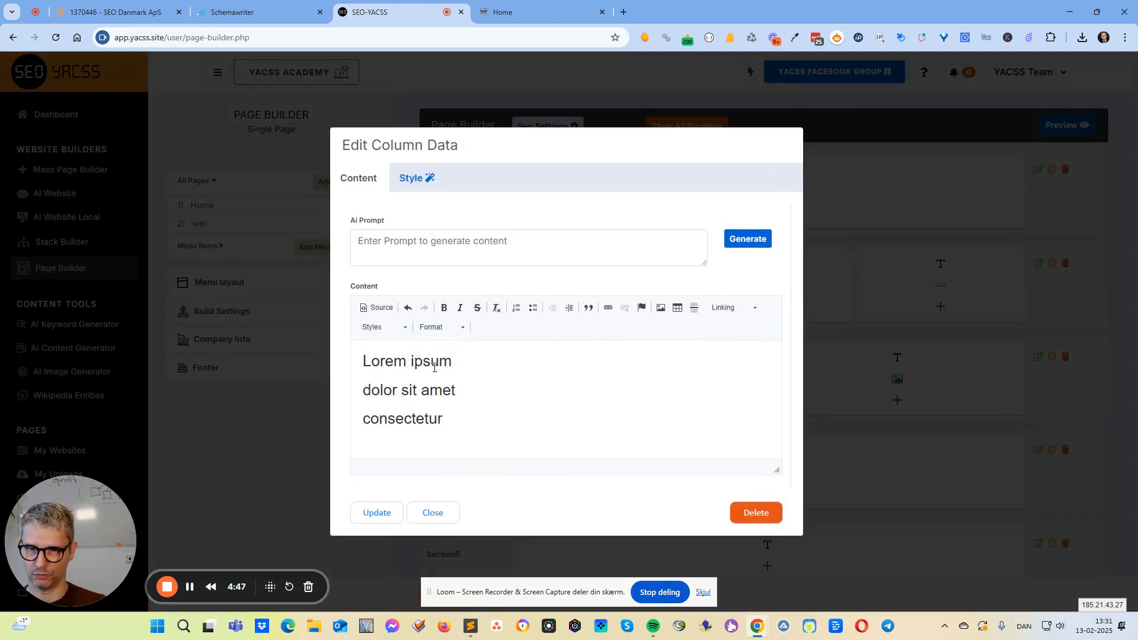
left_click_drag(385, 363, 428, 362)
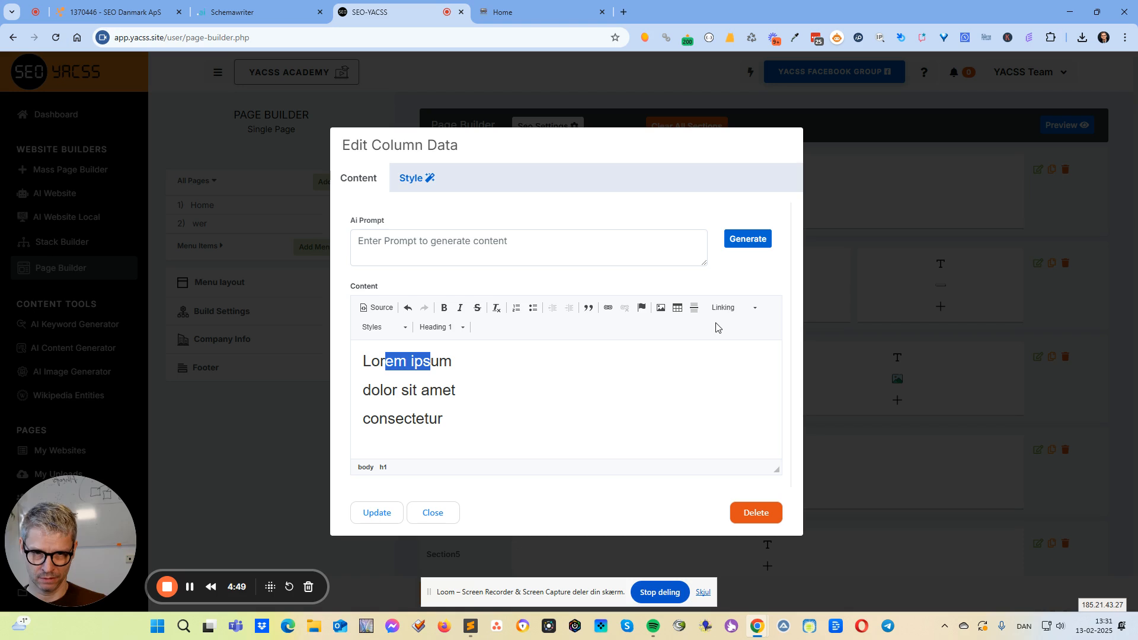
left_click(369, 363)
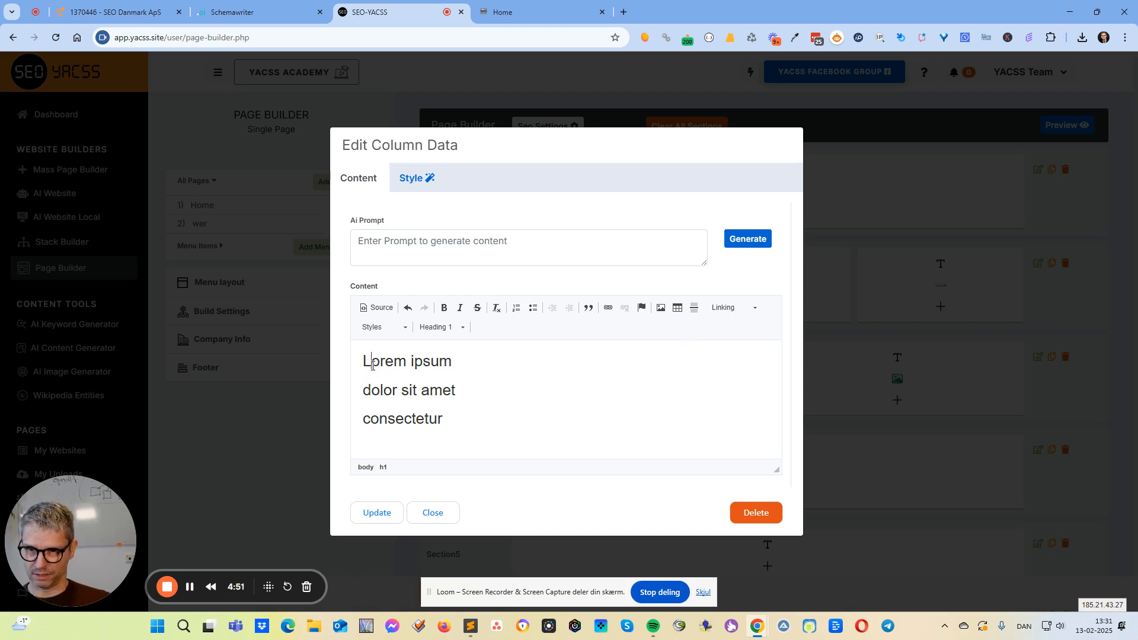
left_click_drag(371, 362, 431, 359)
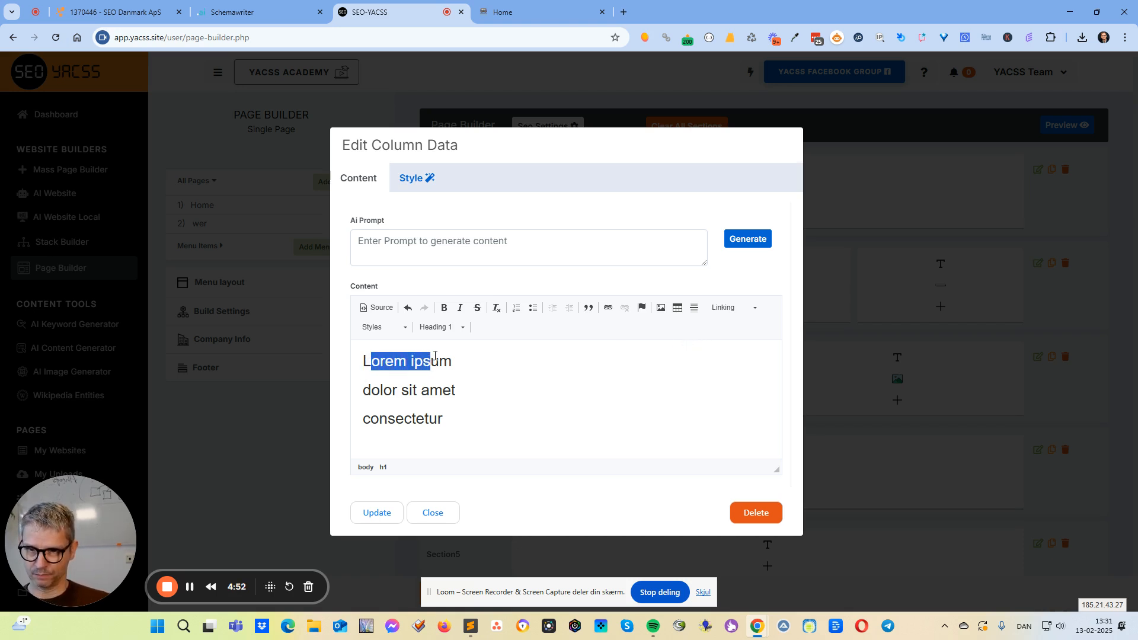
left_click(608, 308)
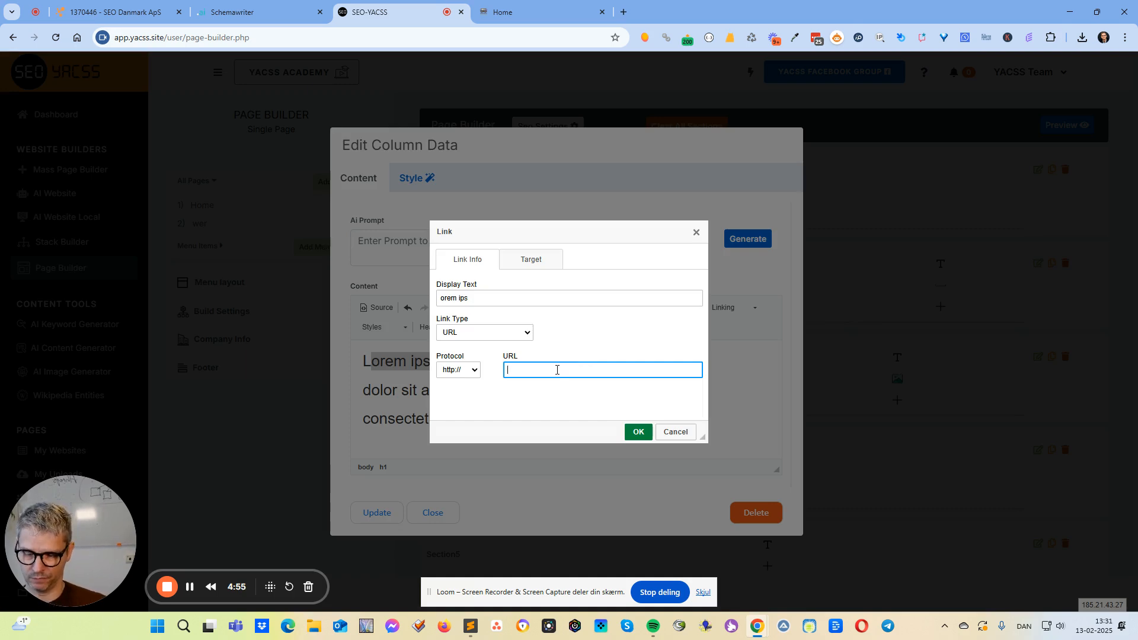
type("scehmaw")
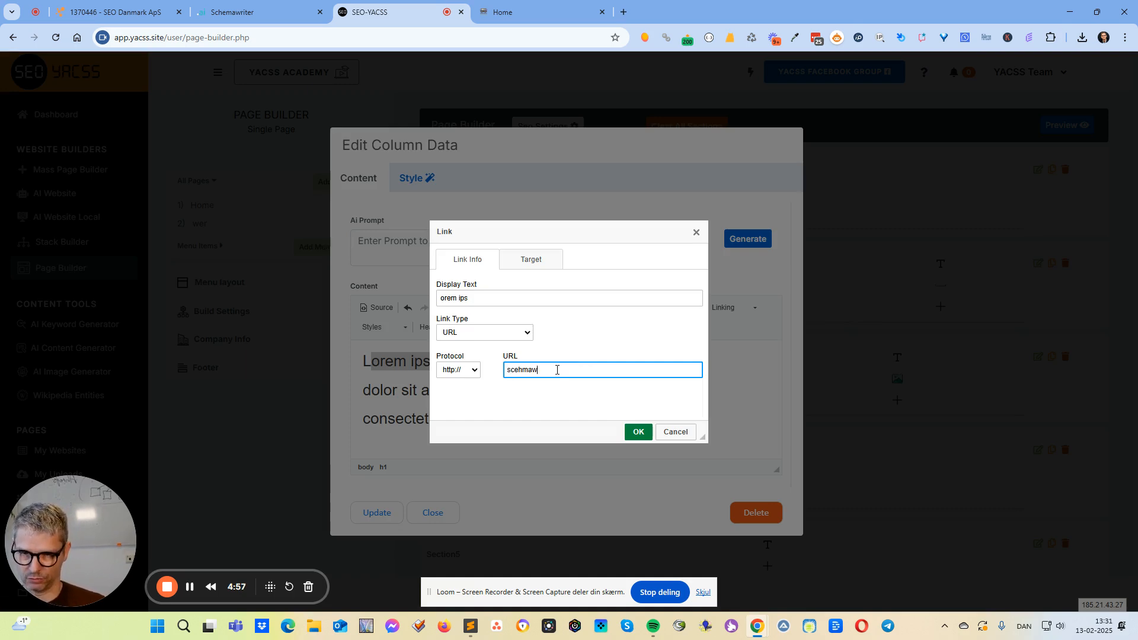
type("hemawriter.ai")
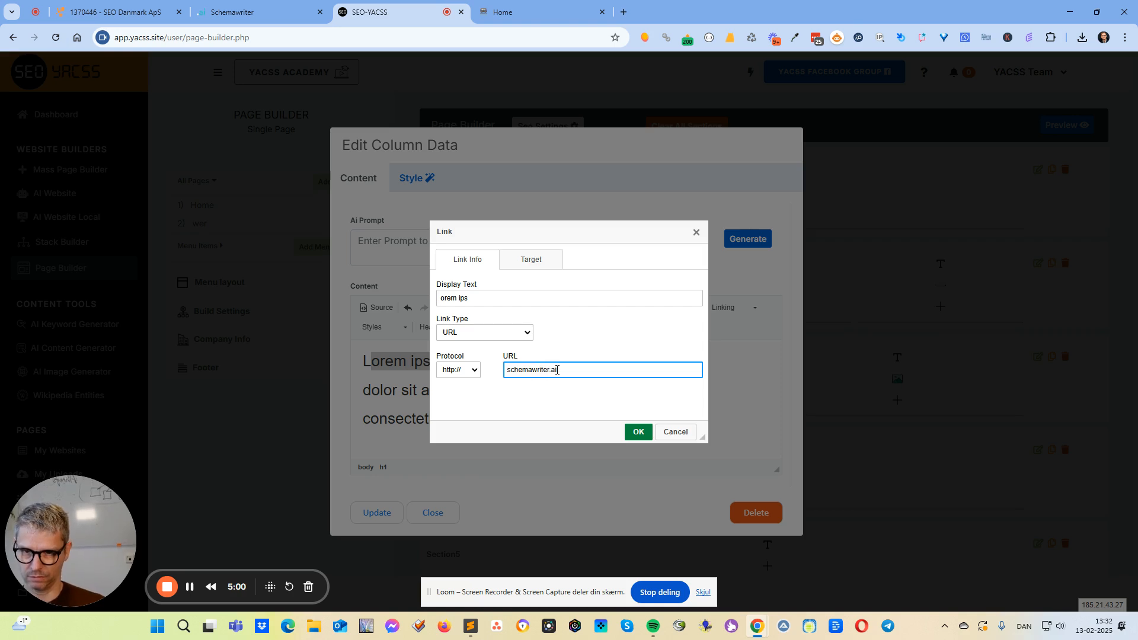
left_click(635, 431)
Link "olor sit amet" in the second heading line to the internal Privacy Policy page.
left_click(460, 386)
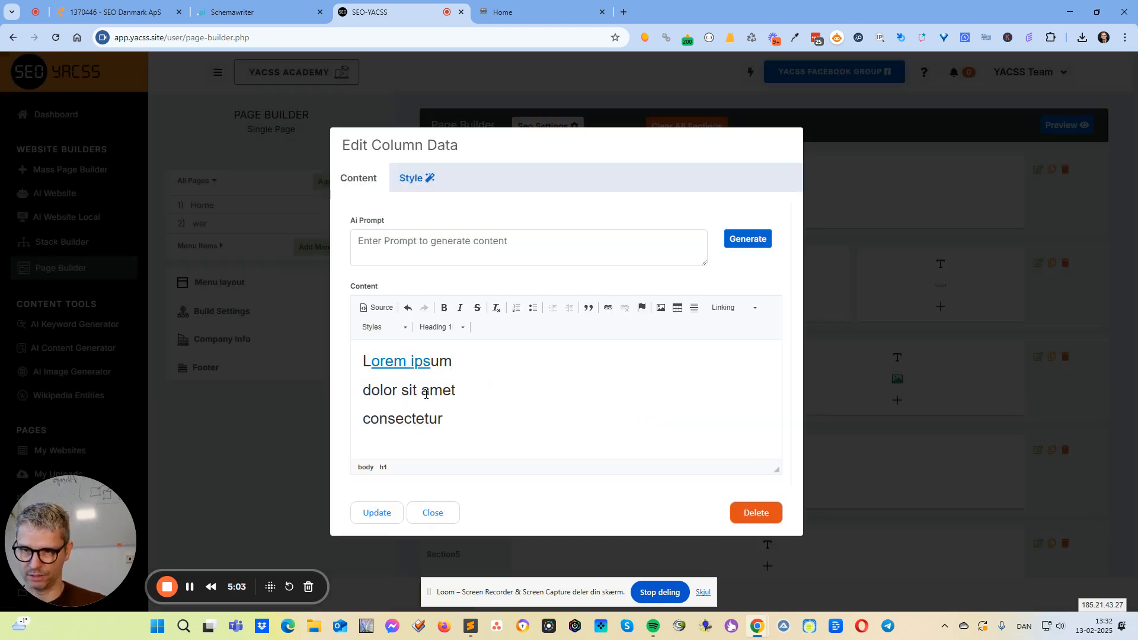
left_click_drag(457, 393, 370, 395)
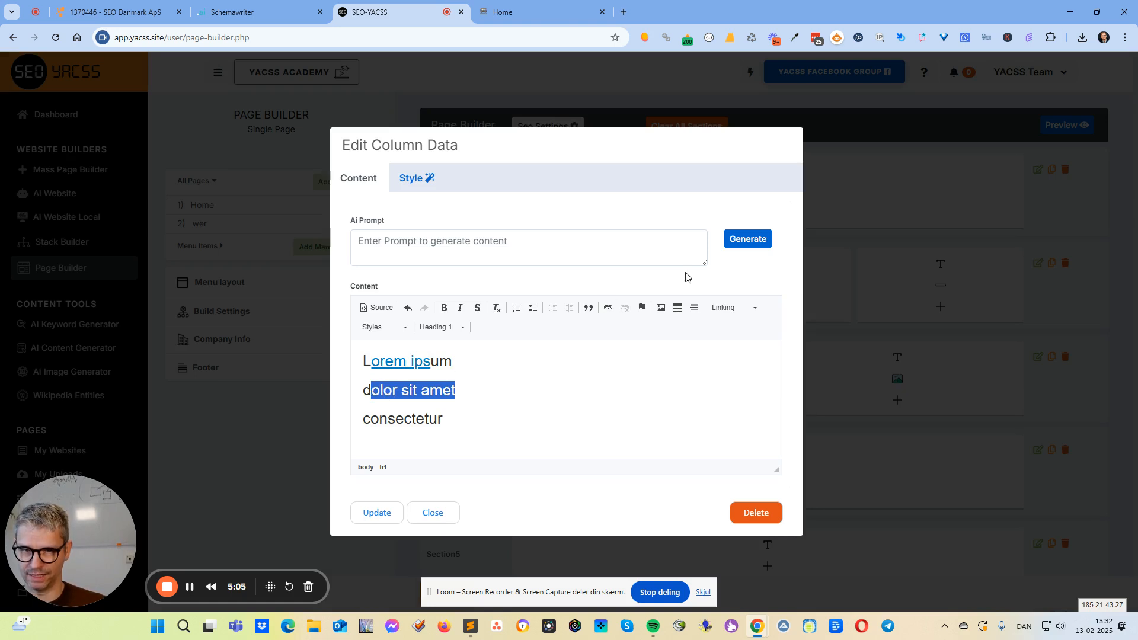
left_click(753, 309)
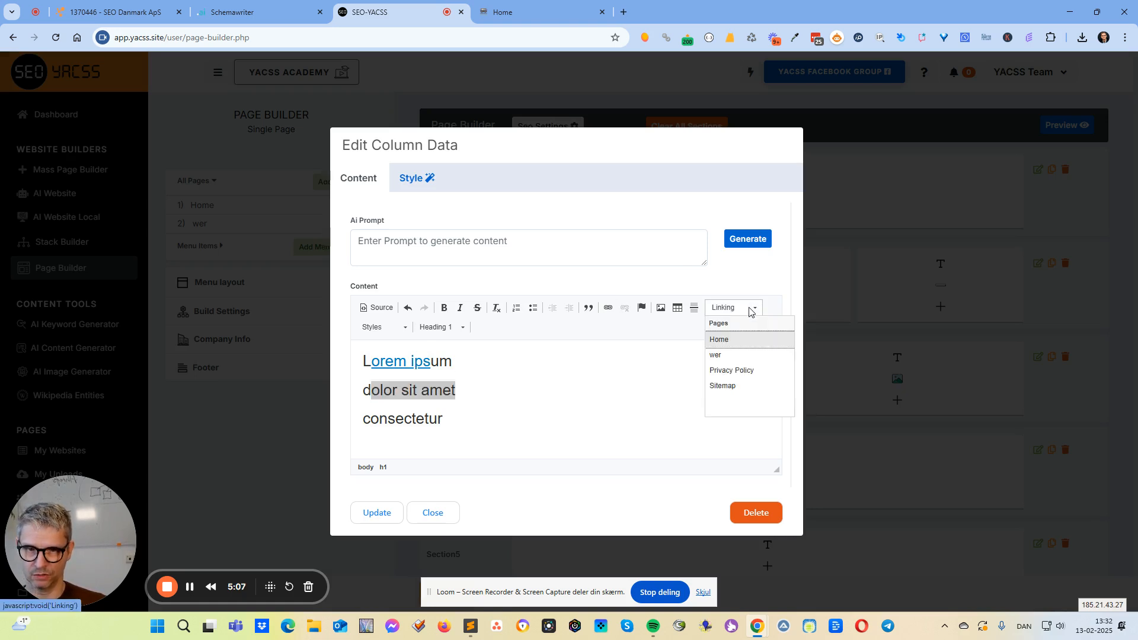
left_click(753, 372)
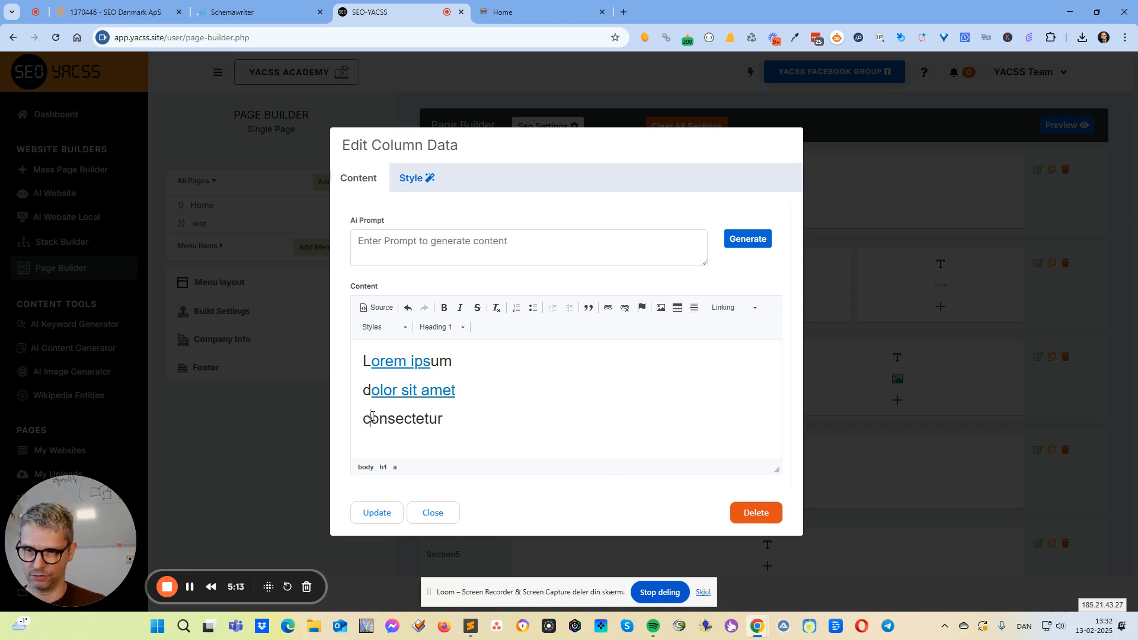
Replace the third heading line "consectetur" with "Sitemap".
left_click_drag(372, 418, 438, 420)
left_click(755, 308)
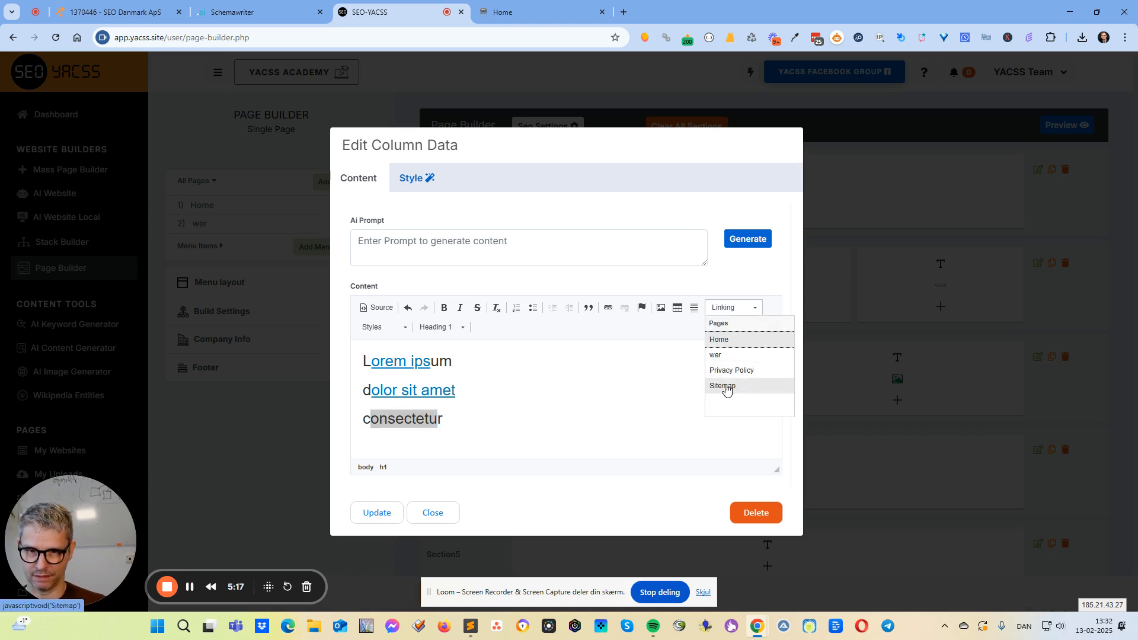
left_click(471, 422)
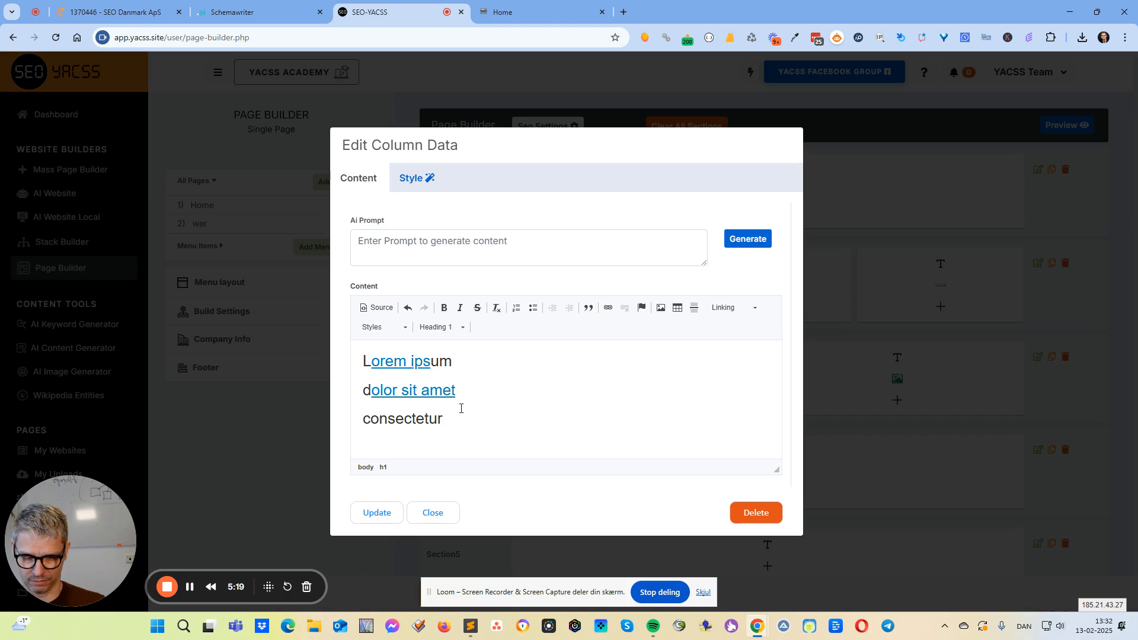
key("shift+Left")
key("shift+Left")
key("shift+Left")
key("shift+Left")
key("shift+Left")
key("shift+Left")
key("shift+Left")
key("shift+Left")
key("shift+Left")
key("shift+Left")
key("shift+Left")
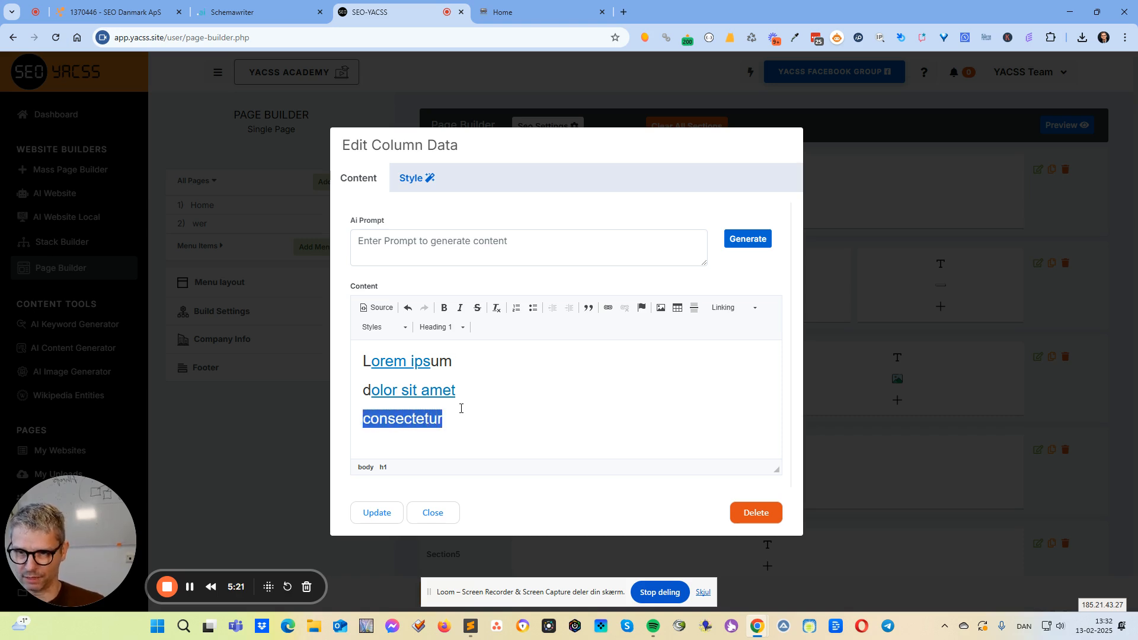
type("Sitemap")
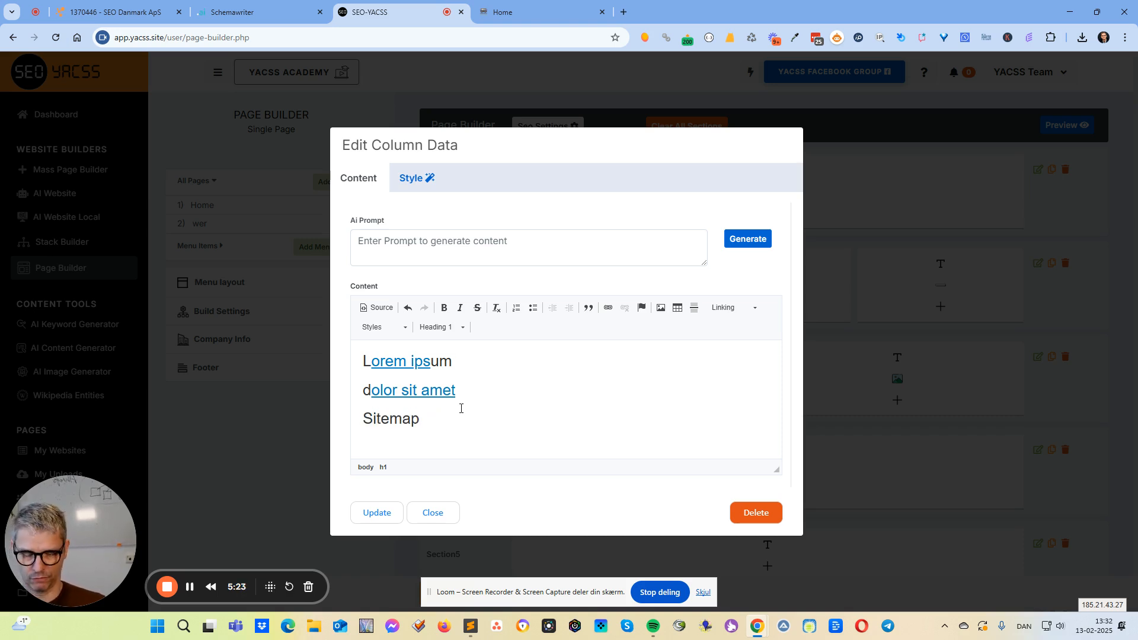
Link the word "Sitemap" to the internal Sitemap page and save Section1's text block.
key("shift+Left")
key("shift+Left")
key("shift+Left")
key("shift+Left")
key("shift+Left")
key("shift+Left")
key("shift+Left")
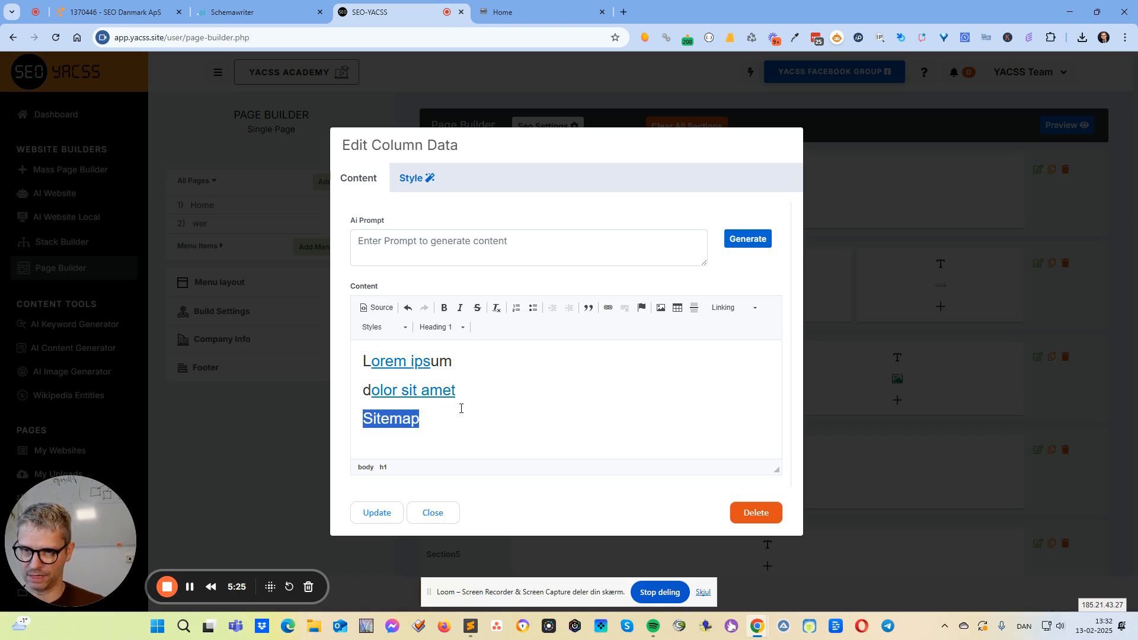
left_click(748, 308)
left_click(733, 386)
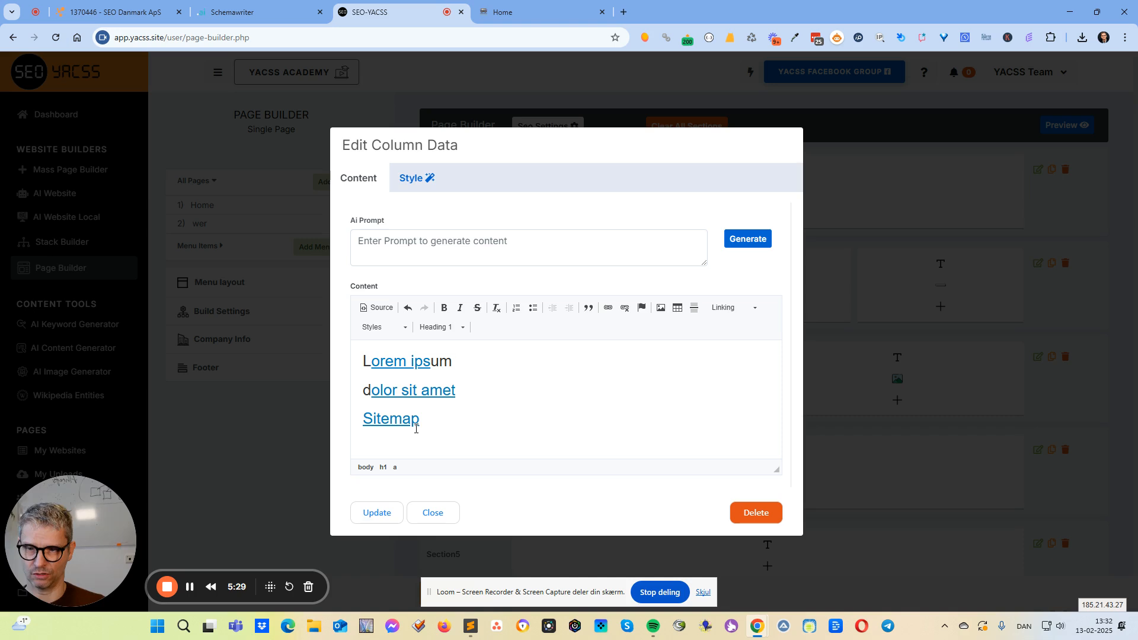
left_click(376, 513)
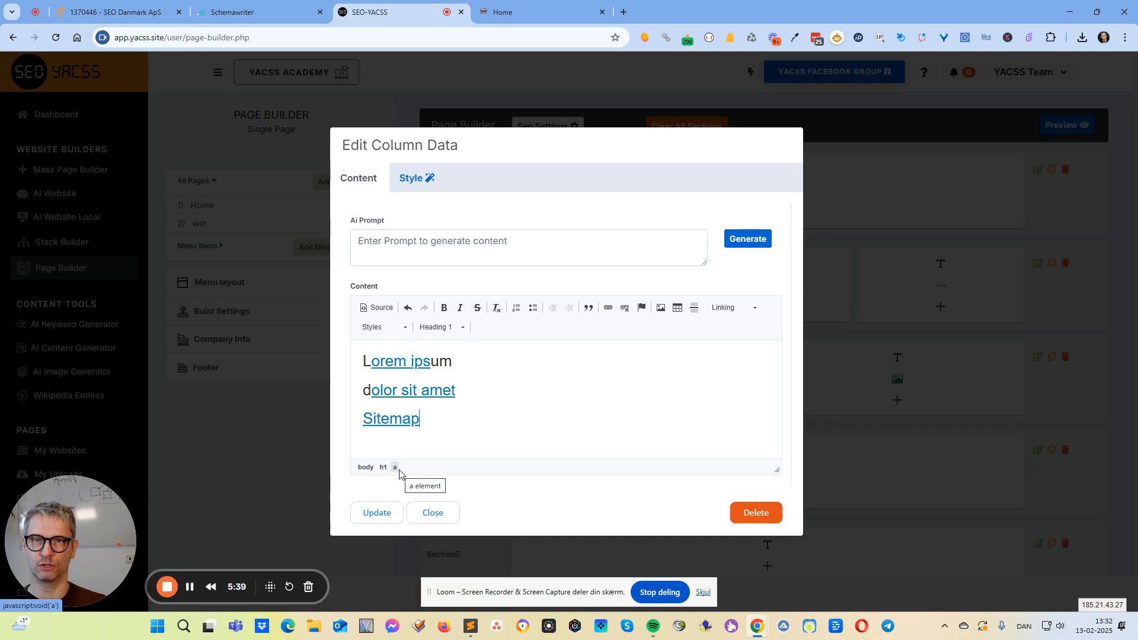
left_click(378, 513)
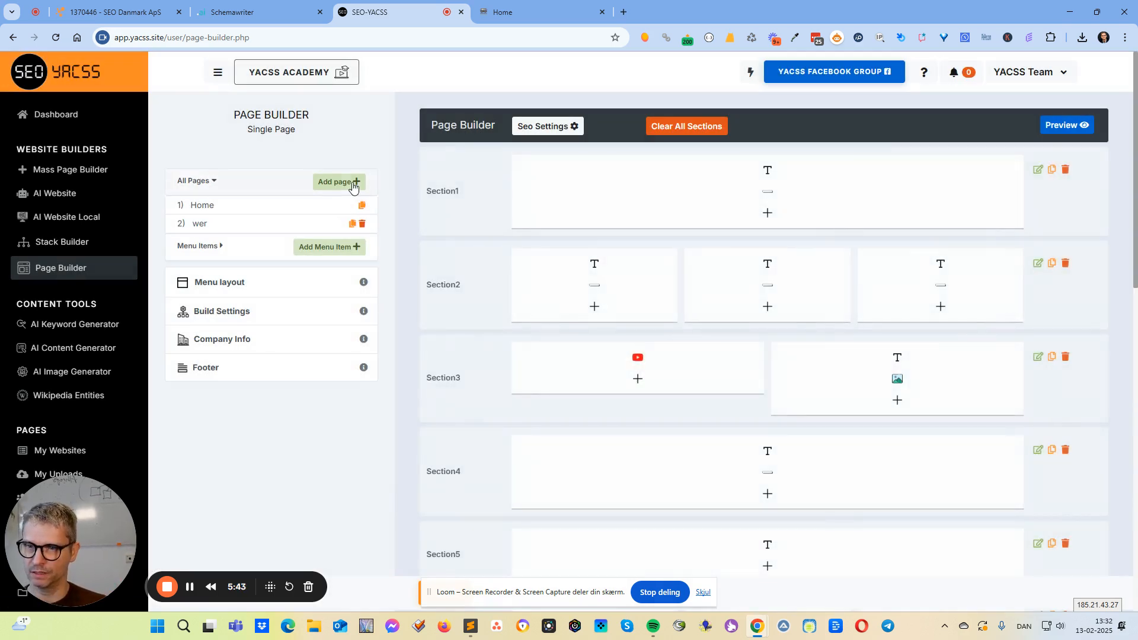
Add a new page with "jespernew" as both its page name and its filename.
left_click(342, 183)
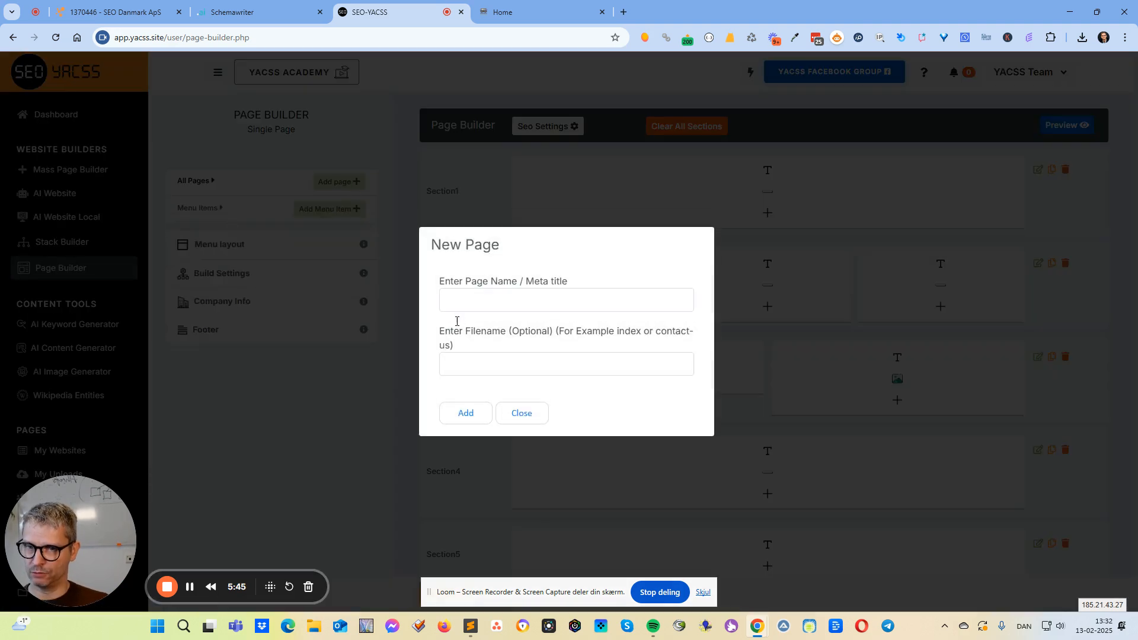
left_click(460, 305)
type("jespern")
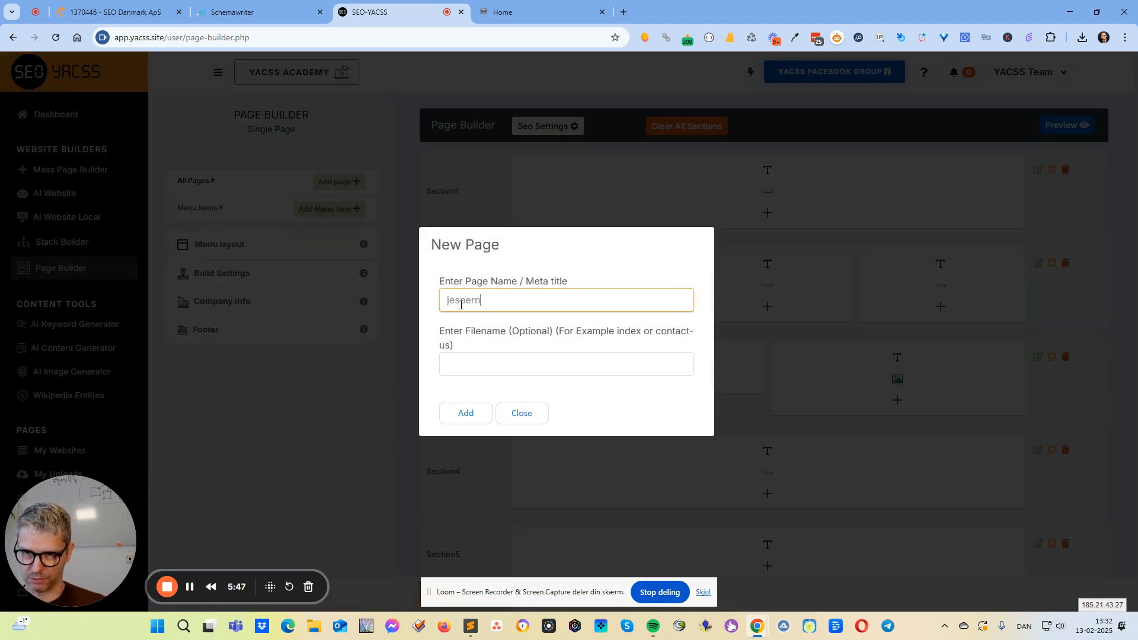
type("esw")
key("Tab")
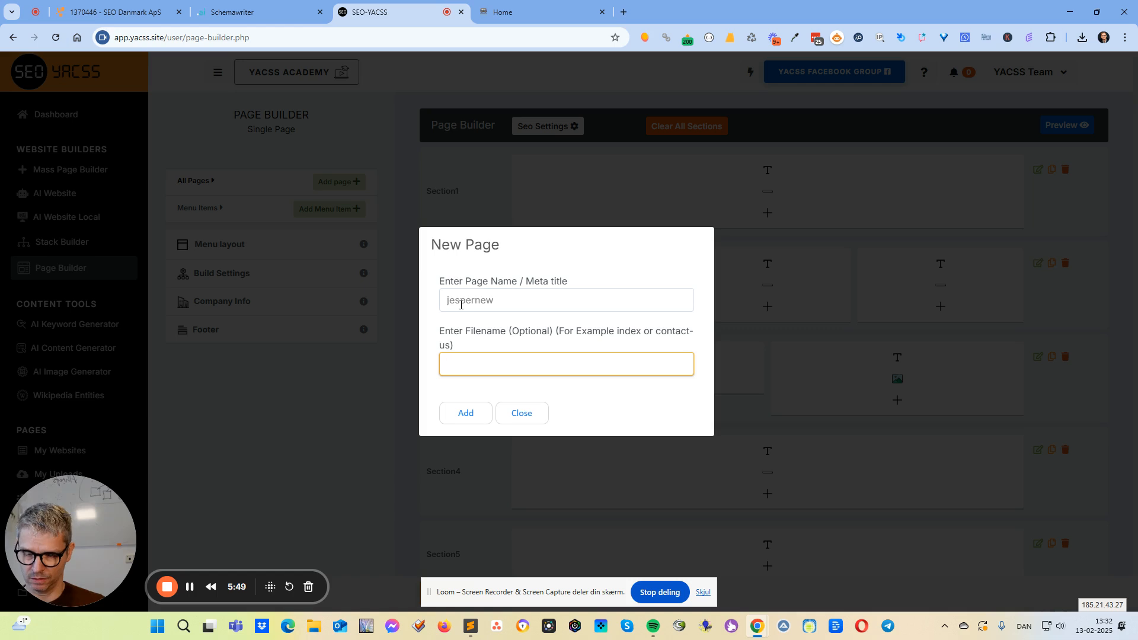
type("jespernews")
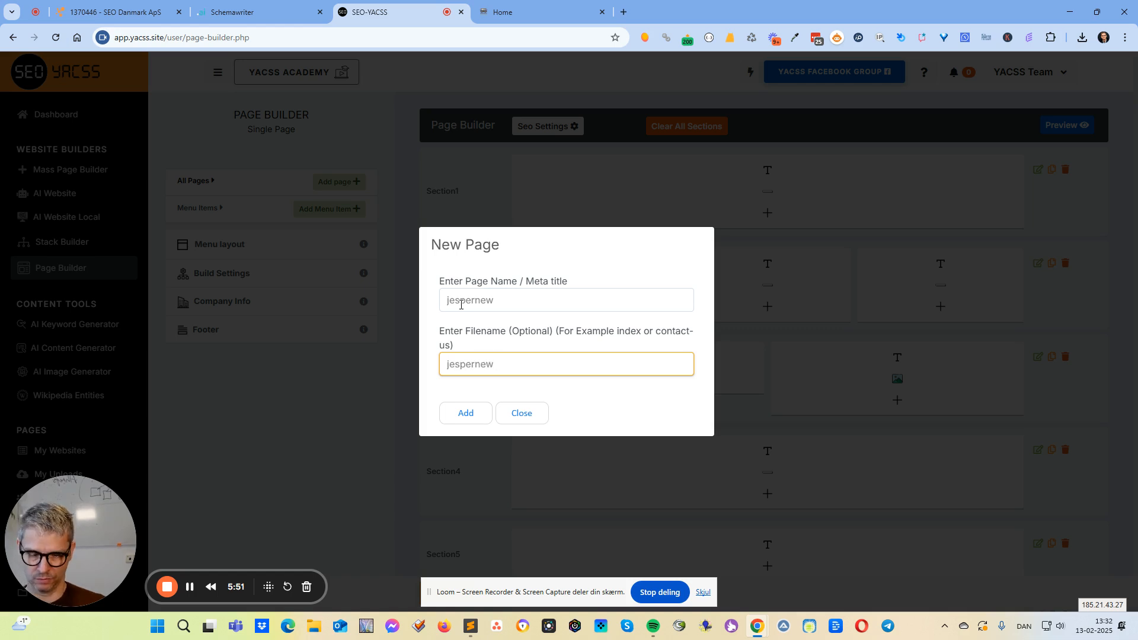
left_click_drag(494, 300, 542, 276)
left_click(455, 420)
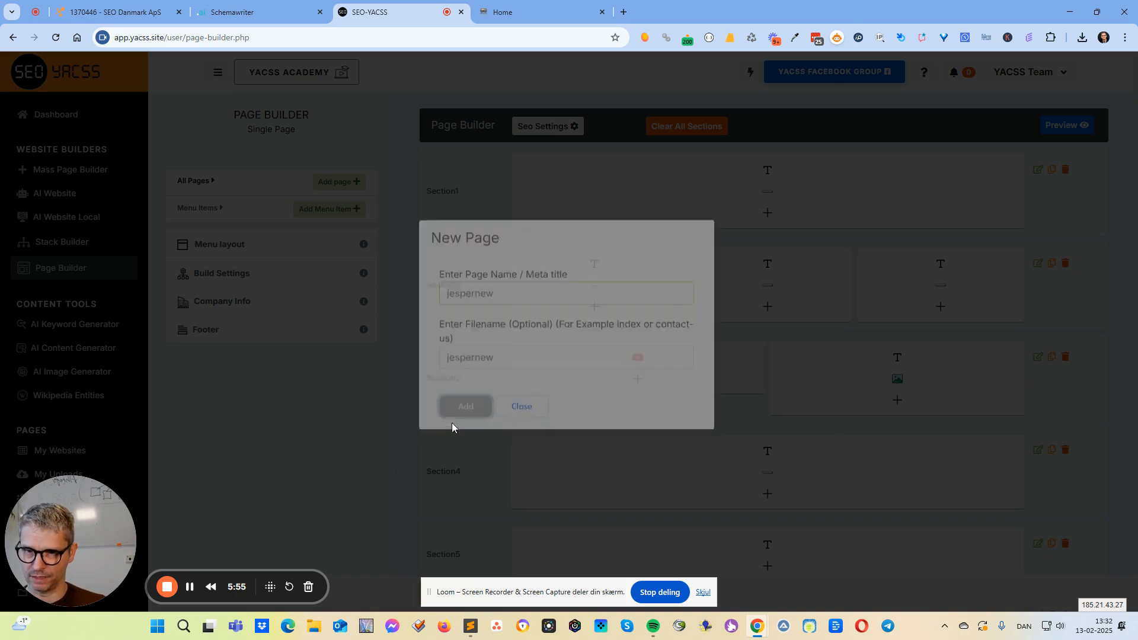
Open Section1's text block on the Home page and add the line "Link to jespernew" below Sitemap.
left_click(269, 186)
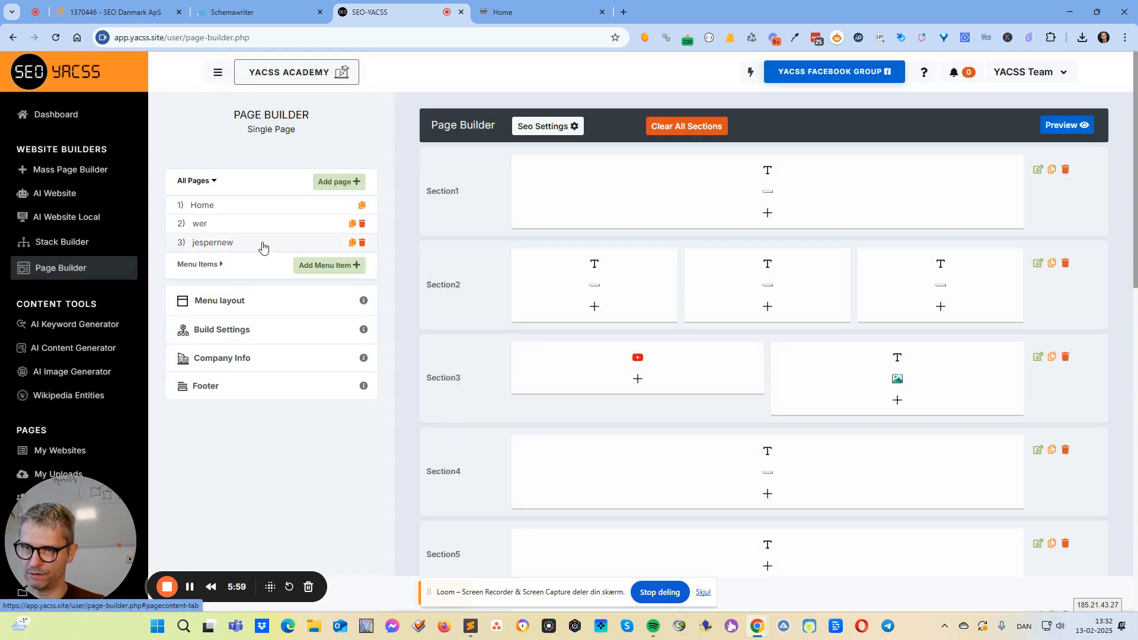
left_click(261, 205)
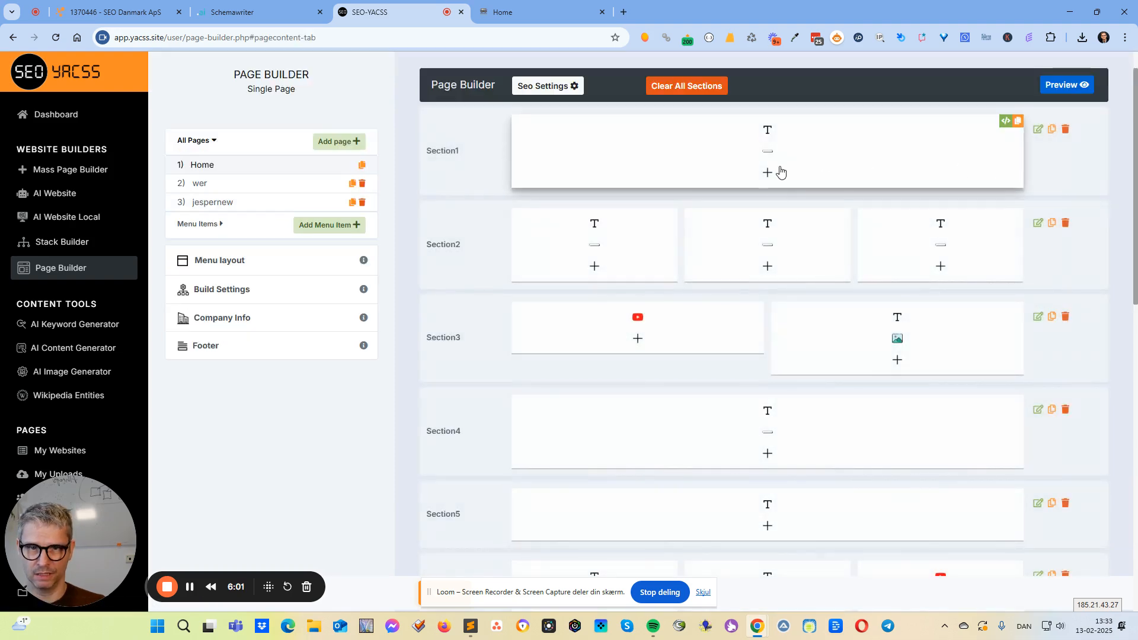
left_click(768, 132)
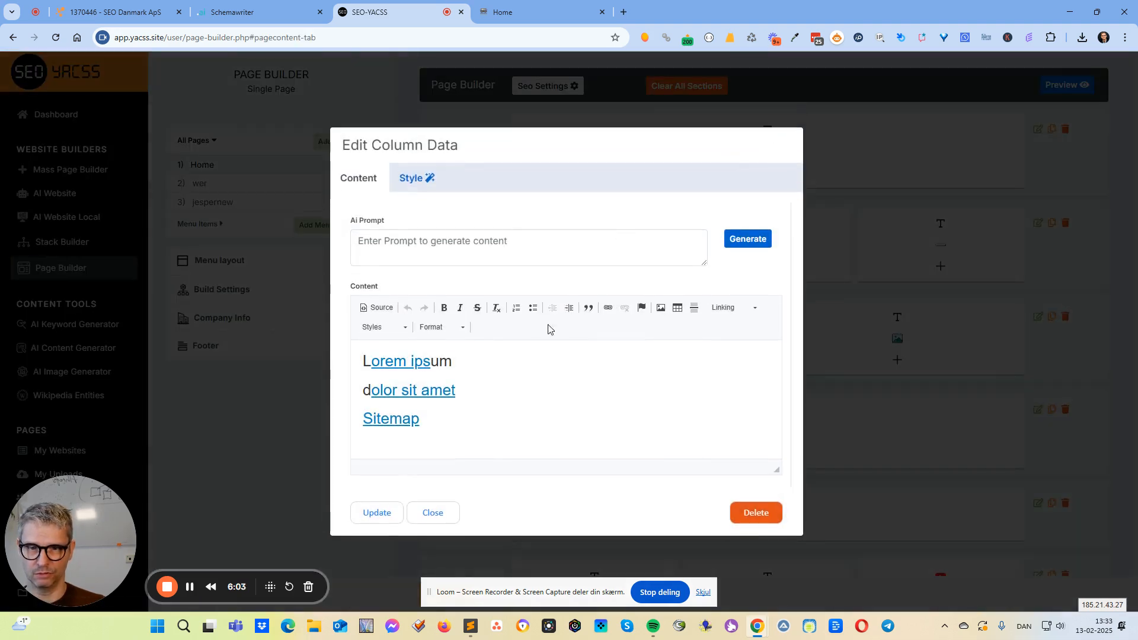
left_click(455, 414)
key("Return")
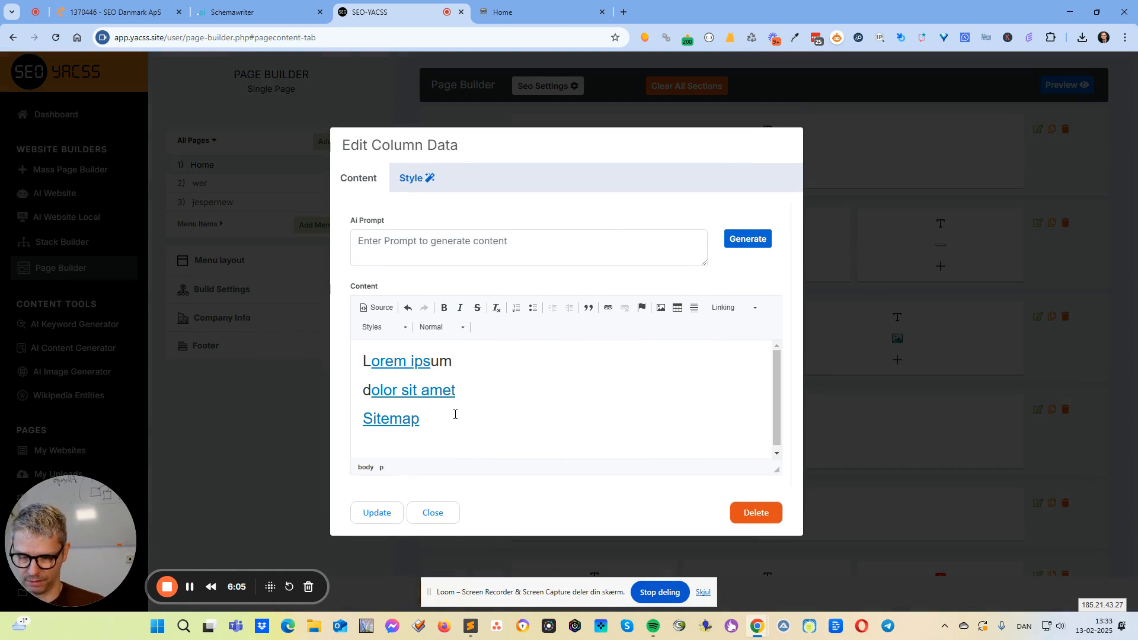
type("Link to jespernew")
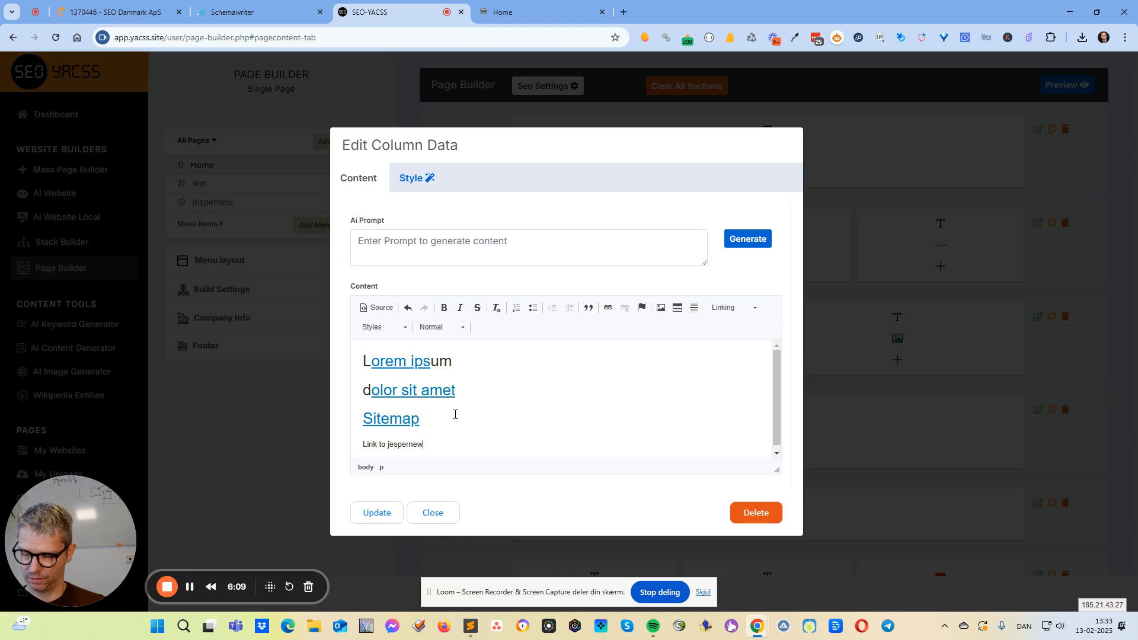
Link the whole "Link to jespernew" line to the internal jespernew page and save the text block.
key("shift+Left")
key("shift+Left")
key("shift+Left")
key("shift+Left")
key("shift+Left")
key("shift+Left")
key("shift+Left")
key("shift+Left")
key("shift+Left")
key("shift+Left")
key("shift+Left")
key("shift+Left")
key("shift+Left")
key("shift+Left")
key("shift+Left")
key("shift+Left")
key("shift+Left")
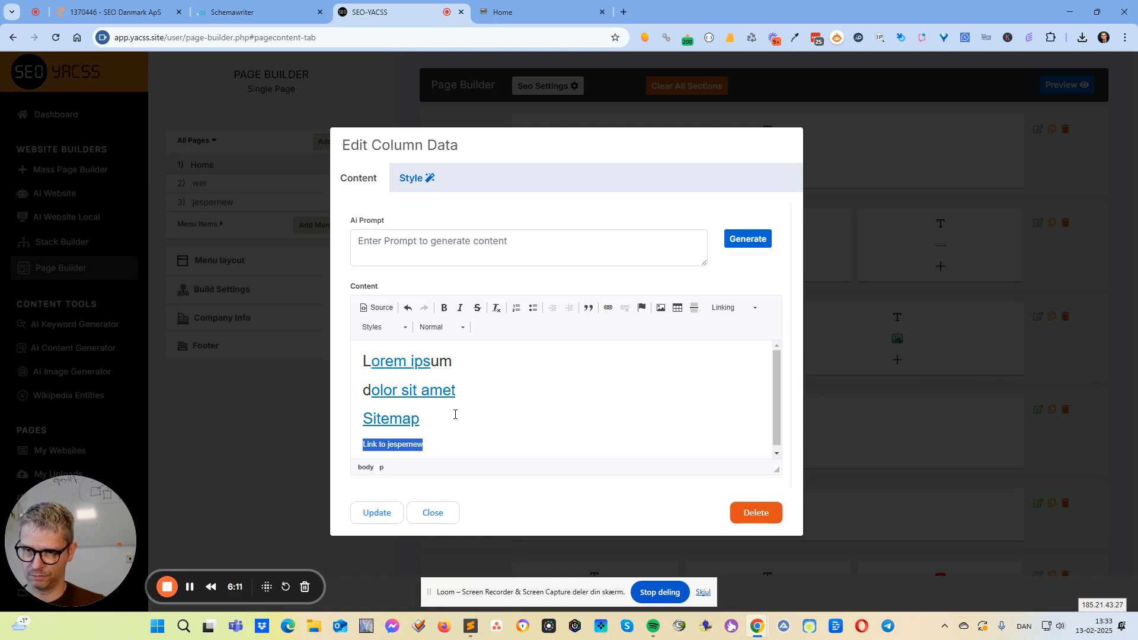
key("shift+Left")
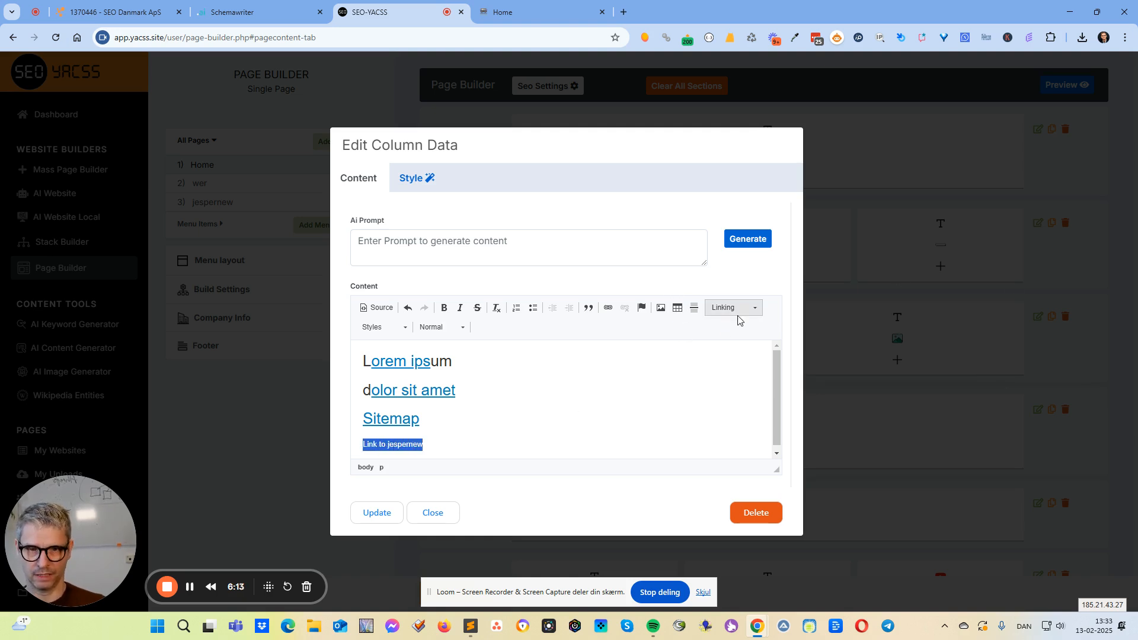
left_click(734, 307)
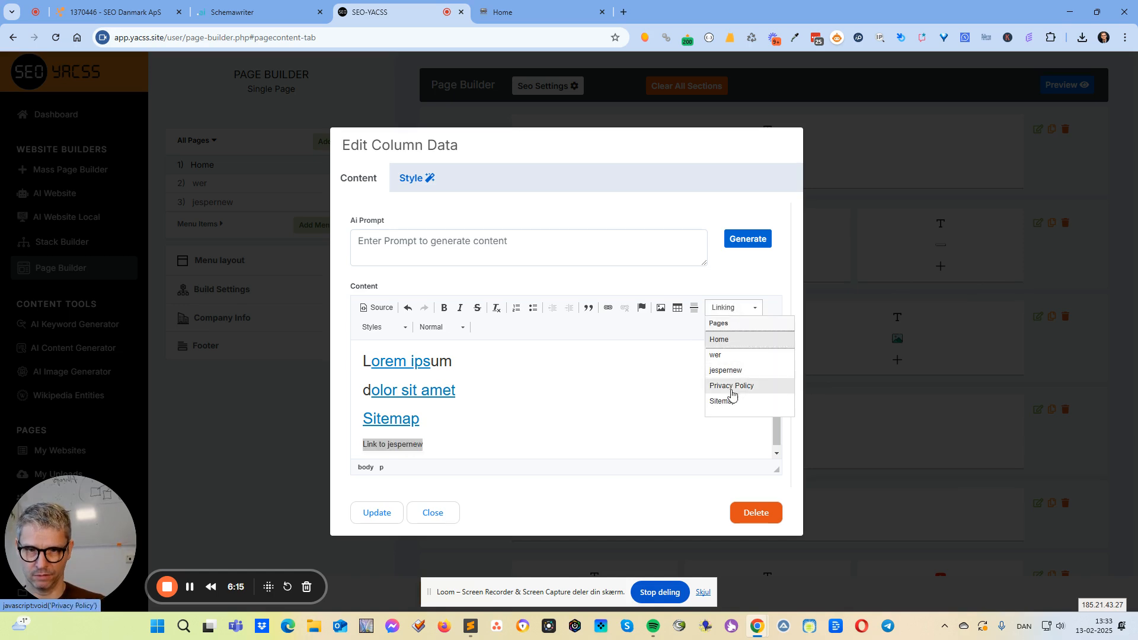
left_click(737, 369)
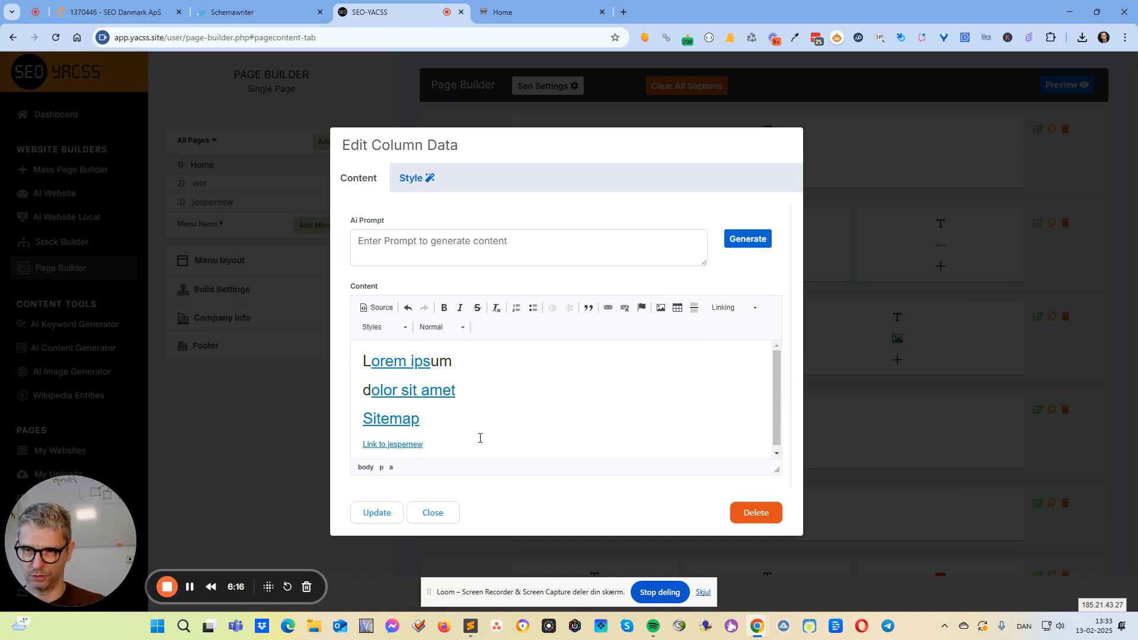
left_click(390, 512)
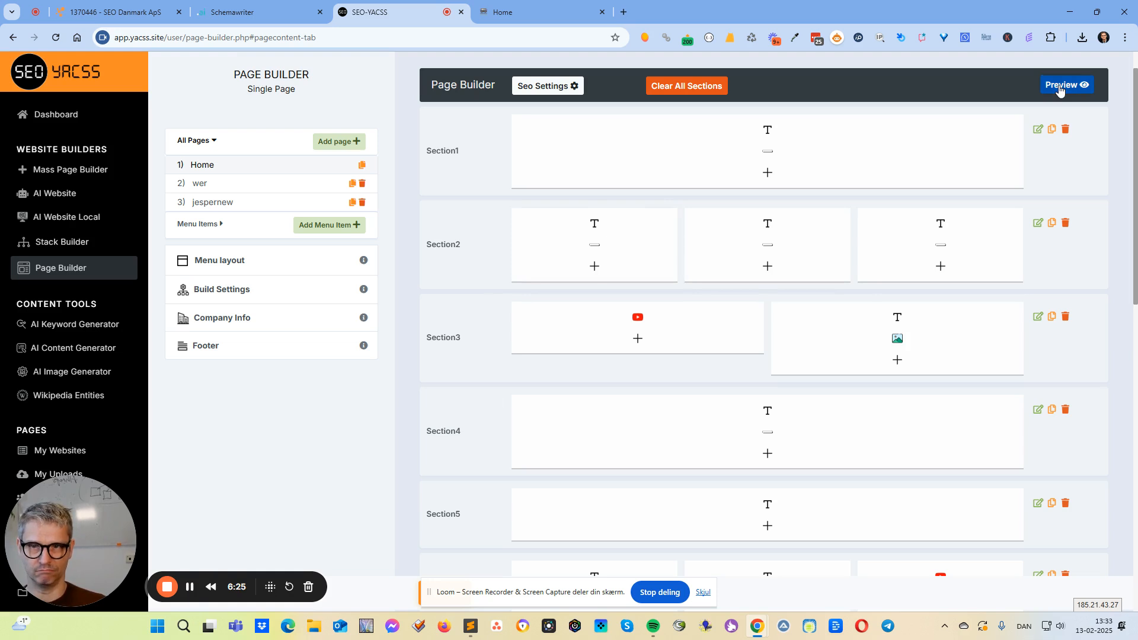
Start an AI widget on the jespernew page and generate its blog title from the input keyword "seo".
left_click(244, 208)
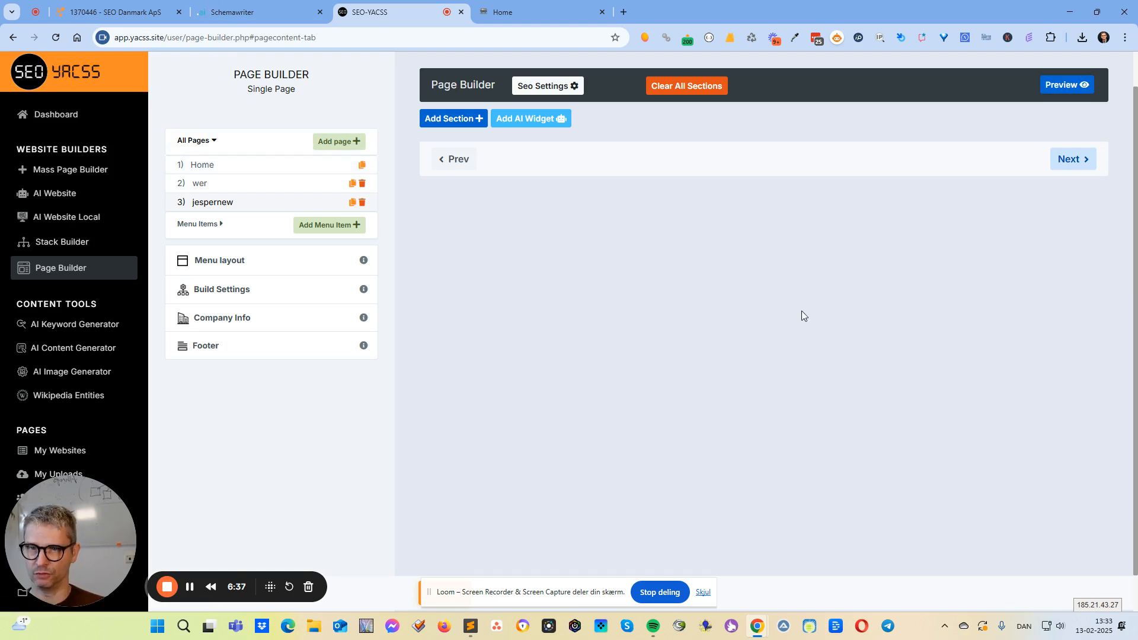
left_click(532, 120)
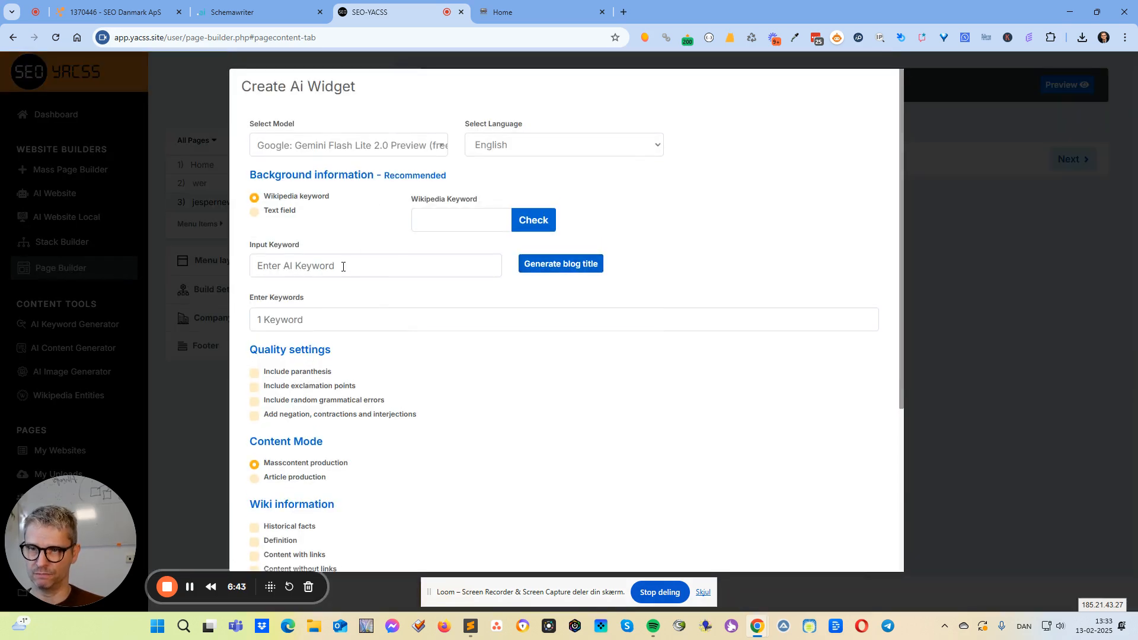
left_click(342, 265)
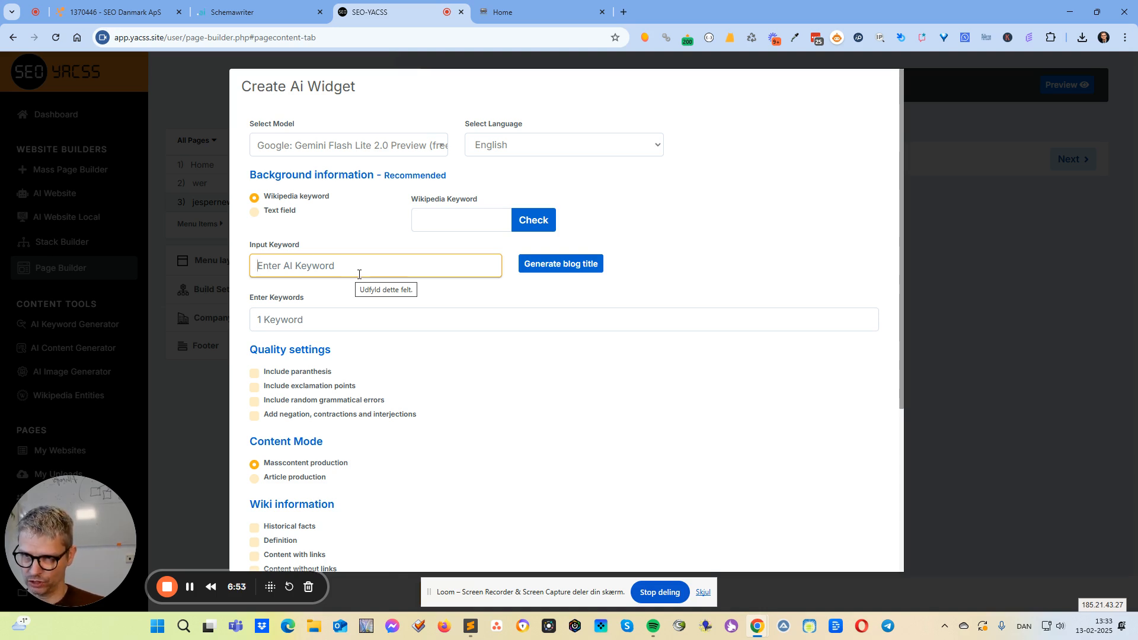
type("seo")
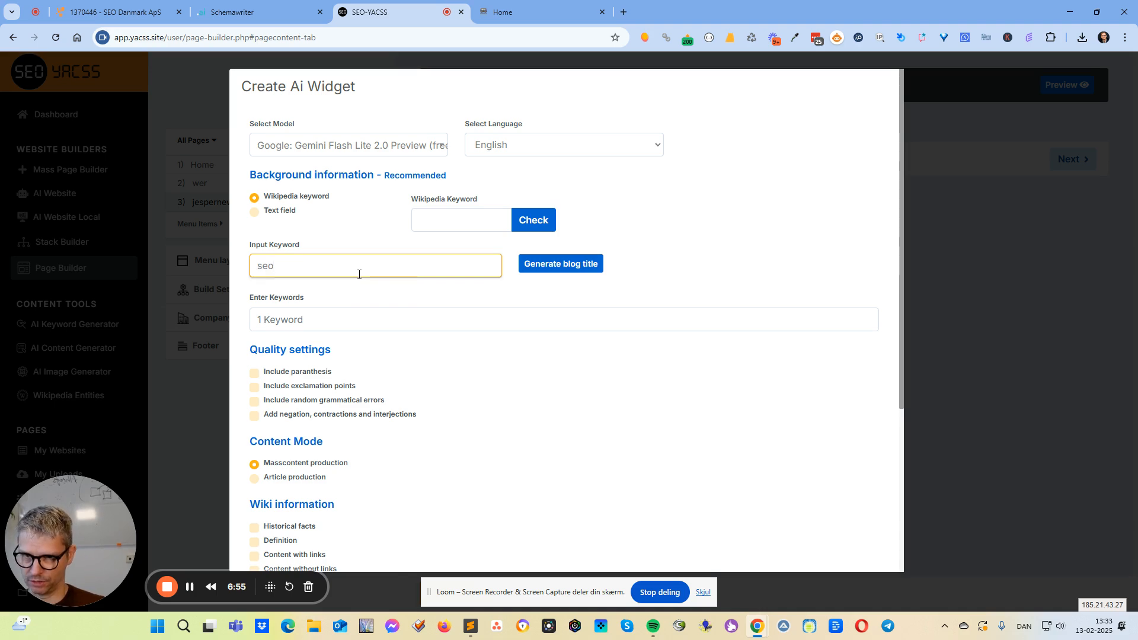
left_click(574, 268)
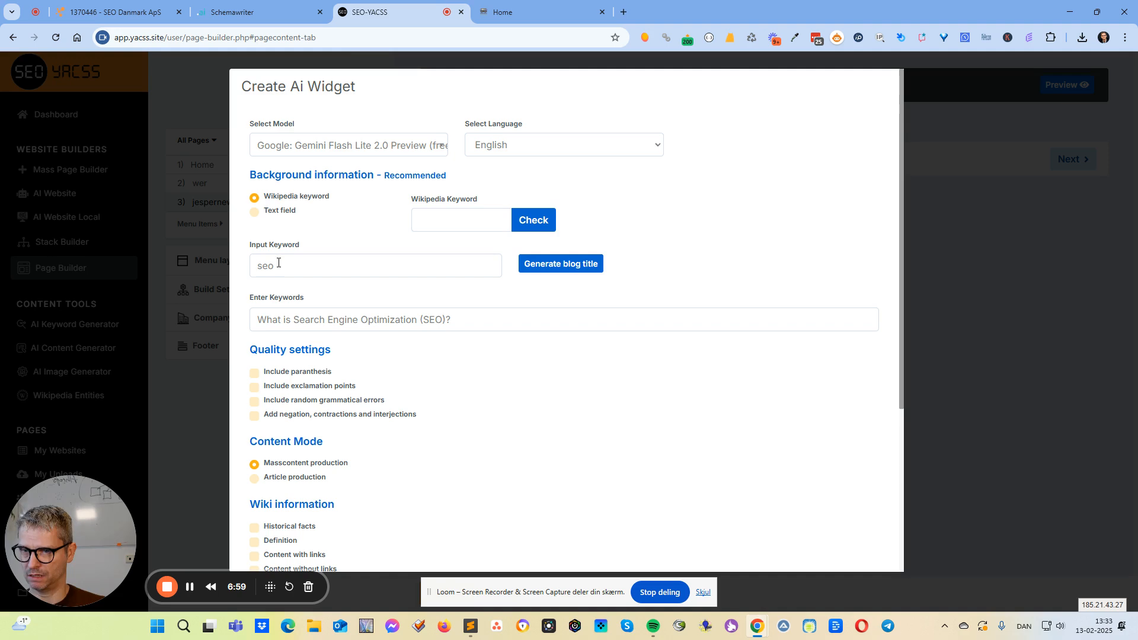
left_click(582, 266)
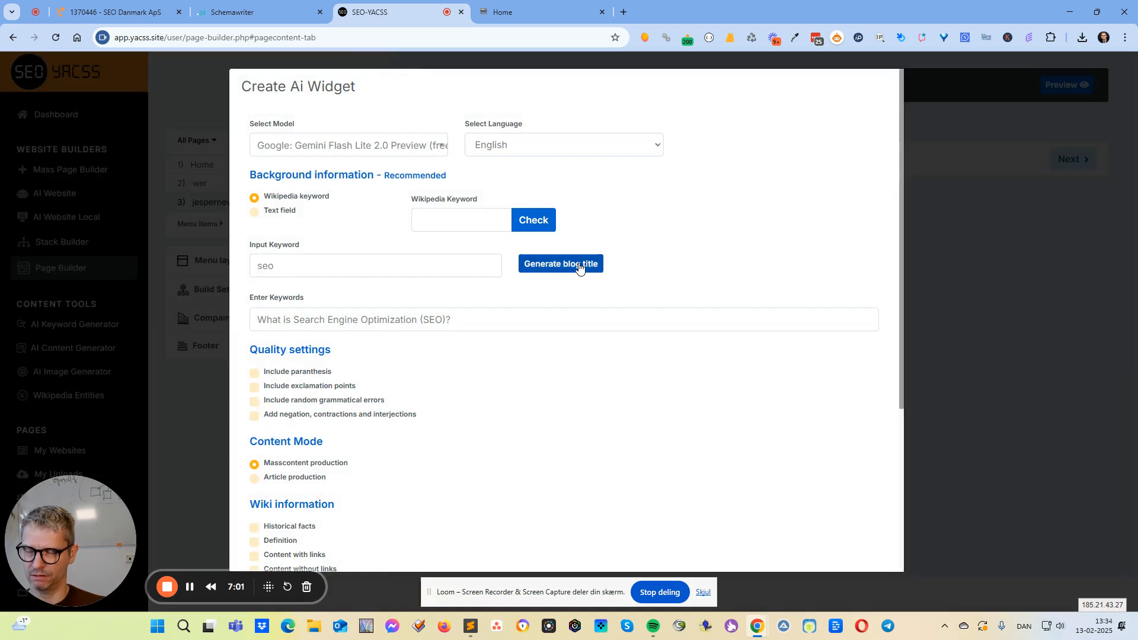
left_click(576, 268)
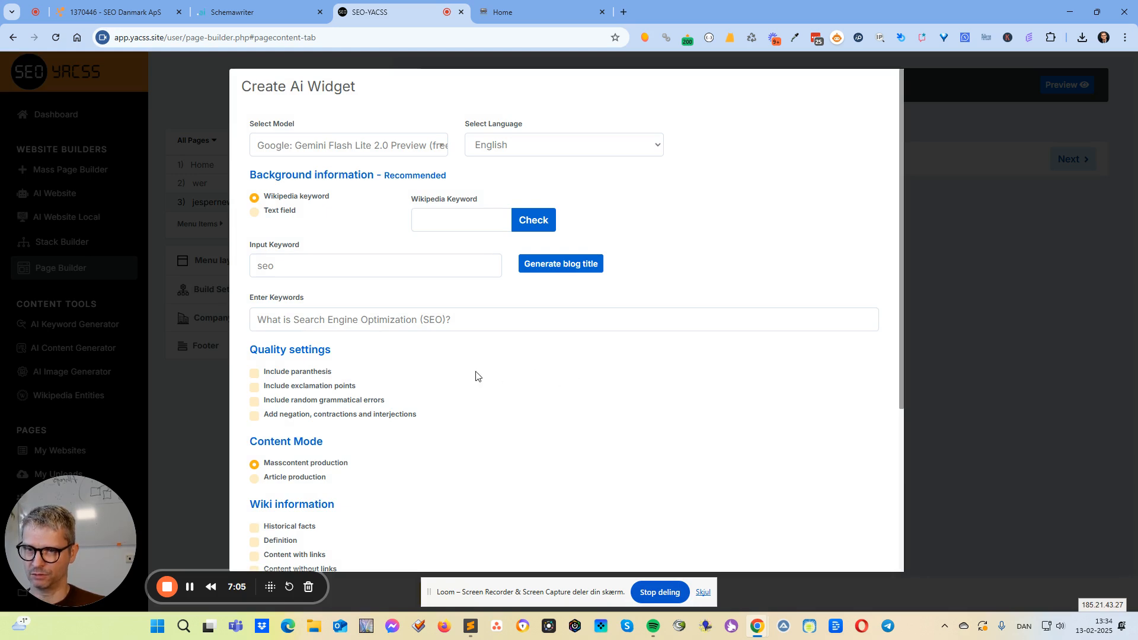
left_click(452, 317)
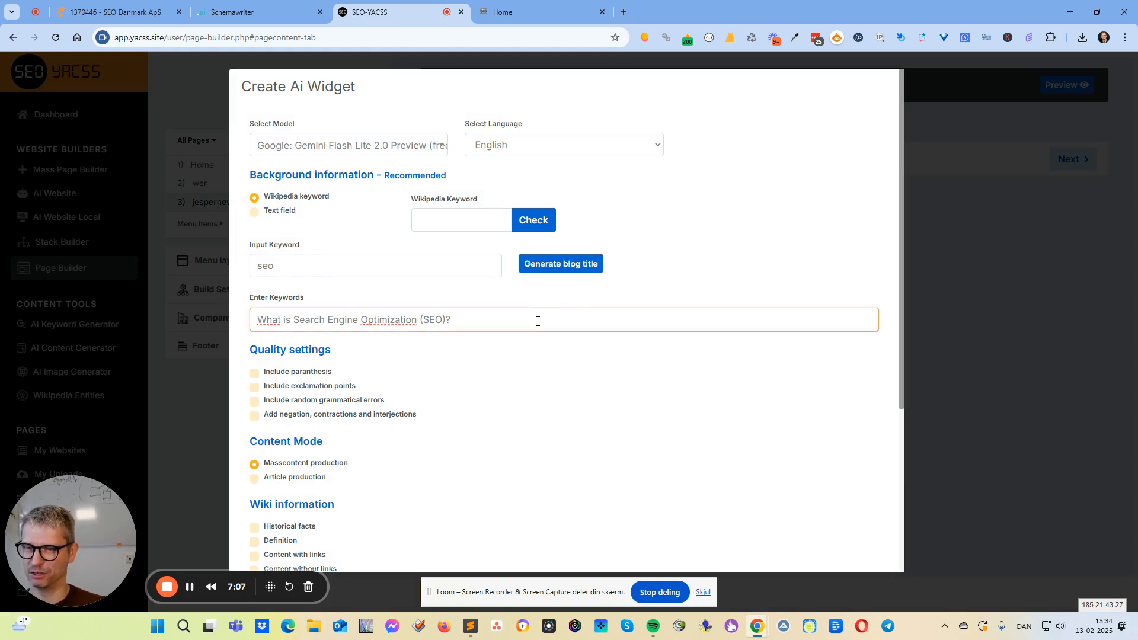
Switch the AI widget's content mode to Article production and set H2 start to 6.
scroll(502, 312, "down", 5)
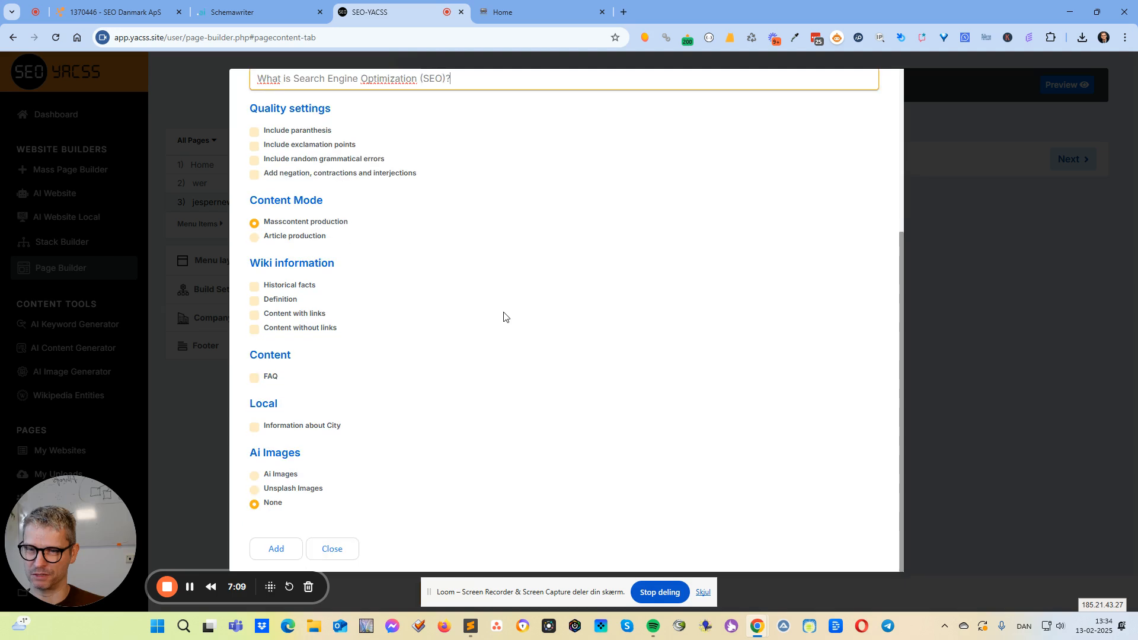
scroll(505, 315, "up", 2)
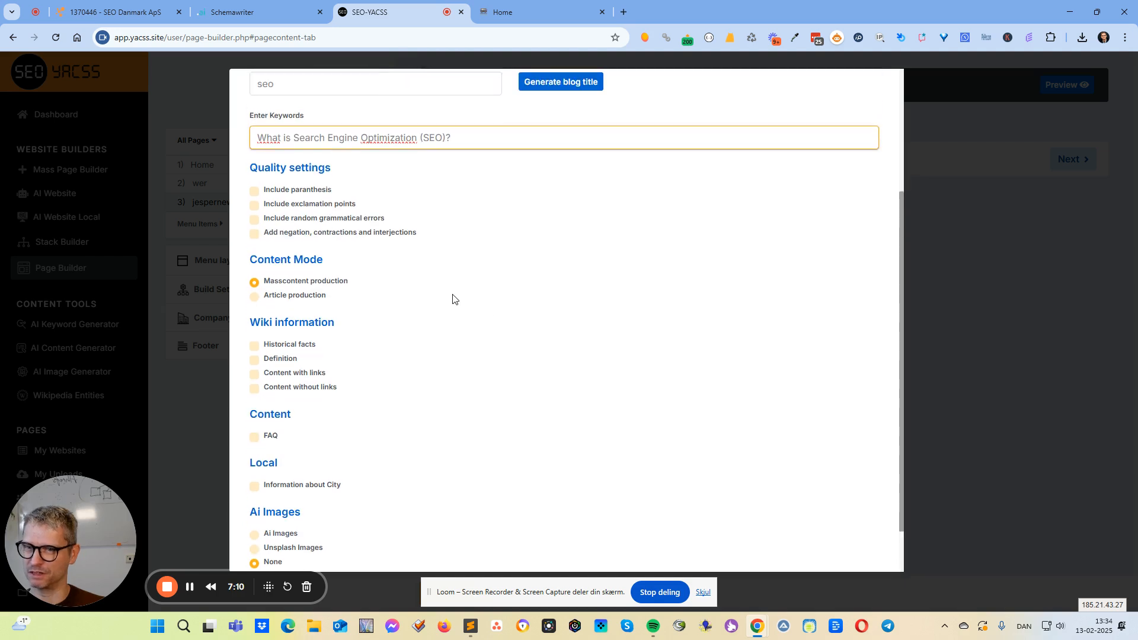
left_click(255, 297)
key("Tab")
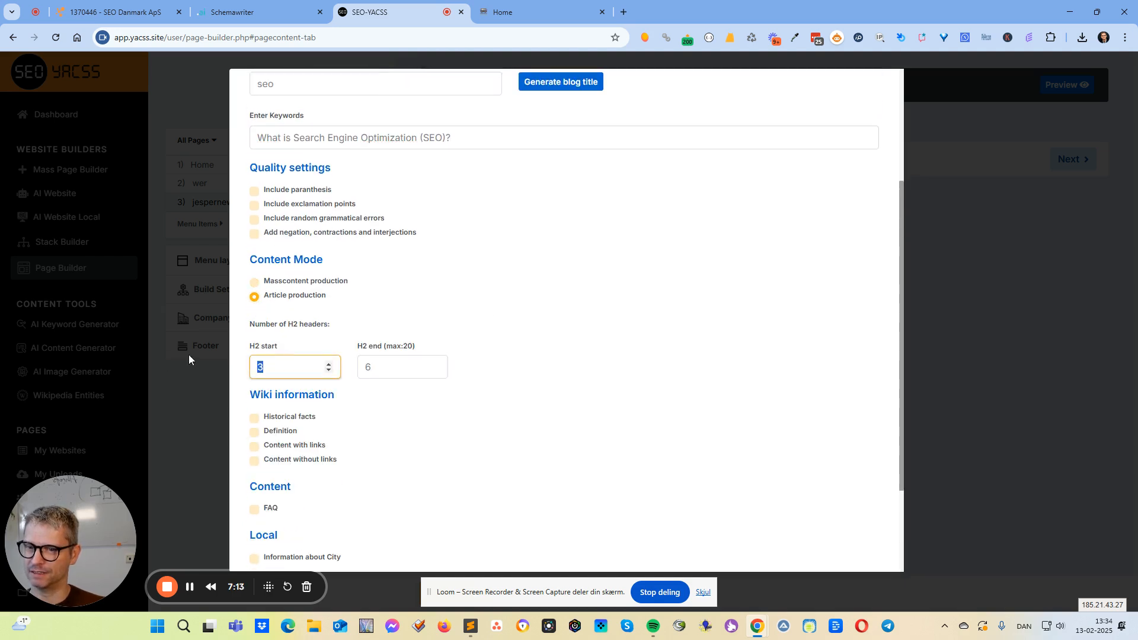
type("67")
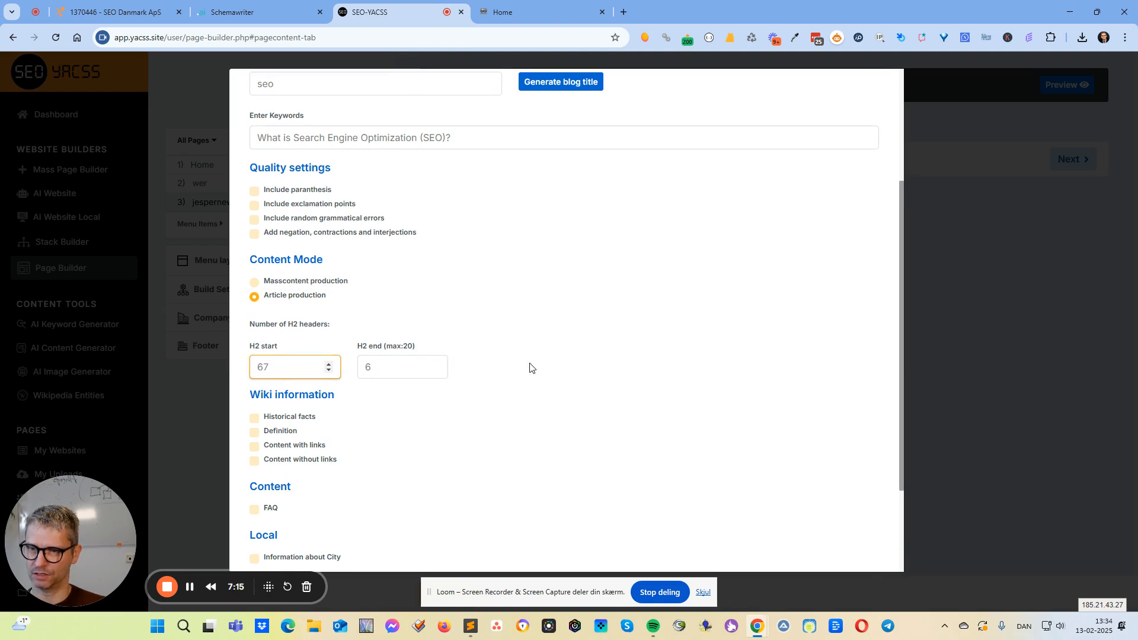
key("BackSpace")
Use Unsplash images with the keyword "marketing" for the AI widget and add it to the jespernew page.
scroll(439, 371, "down", 2)
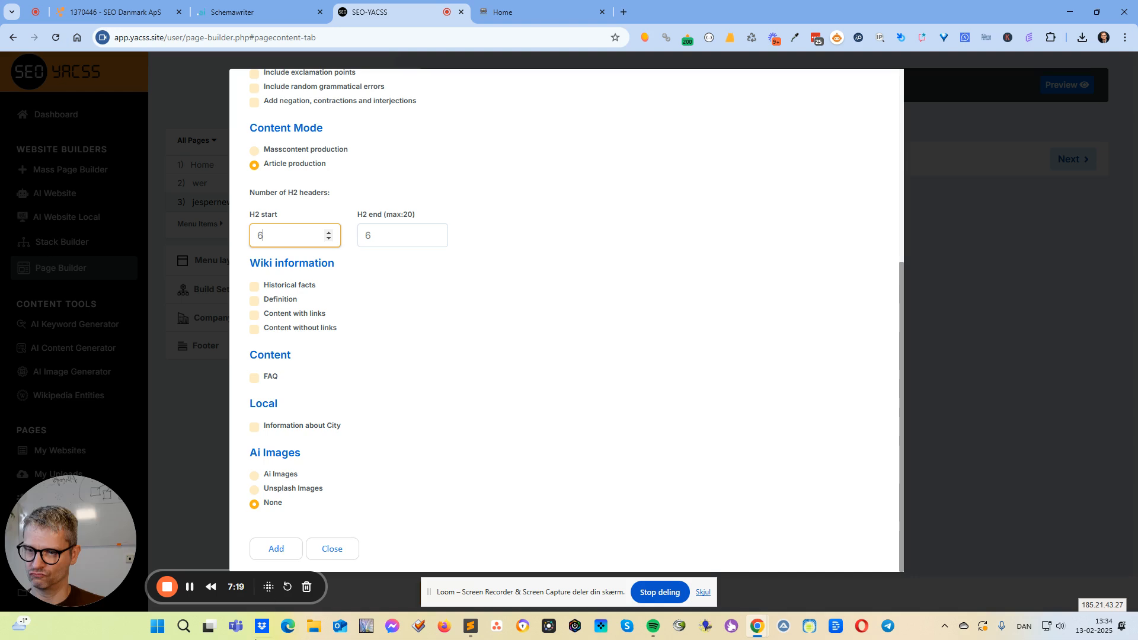
left_click(278, 489)
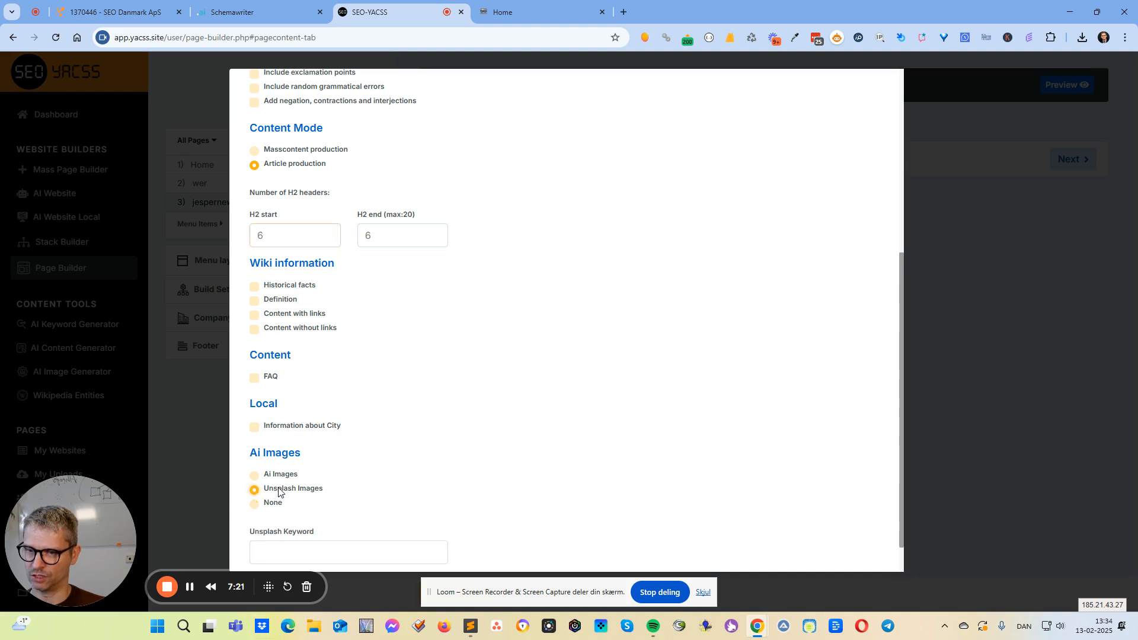
left_click(292, 549)
type("market")
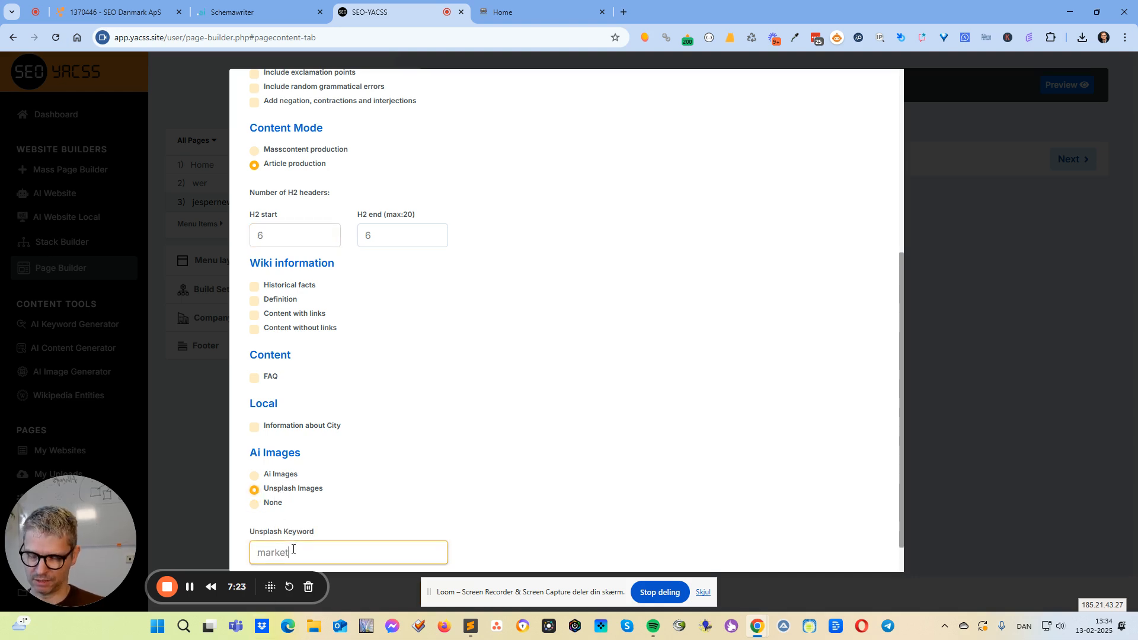
type("ing")
scroll(397, 308, "down", 1)
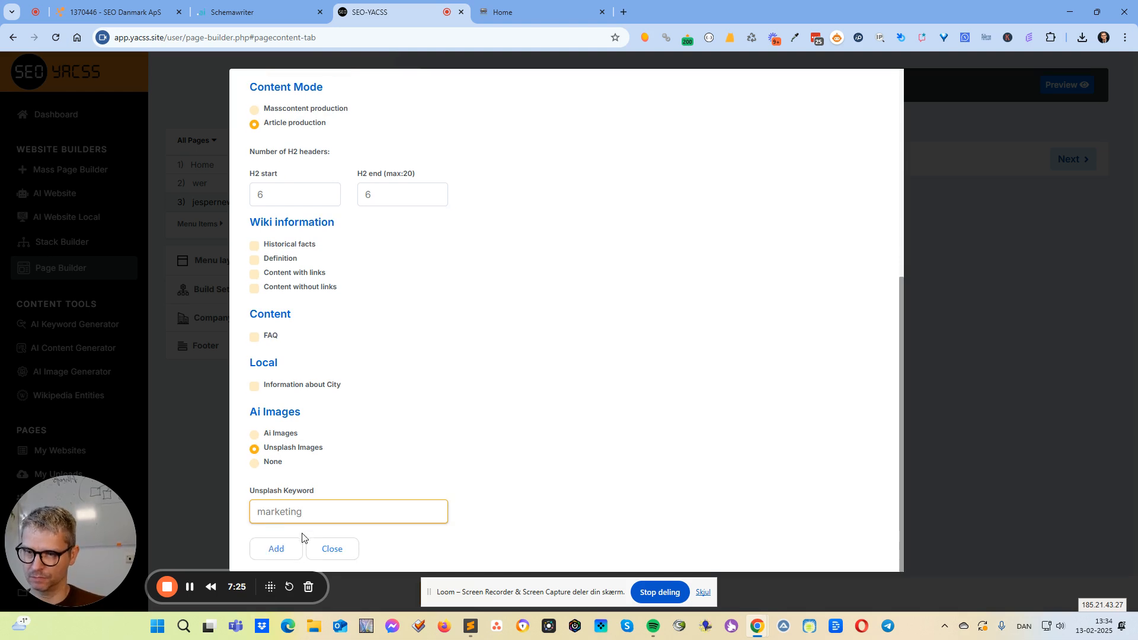
left_click(291, 551)
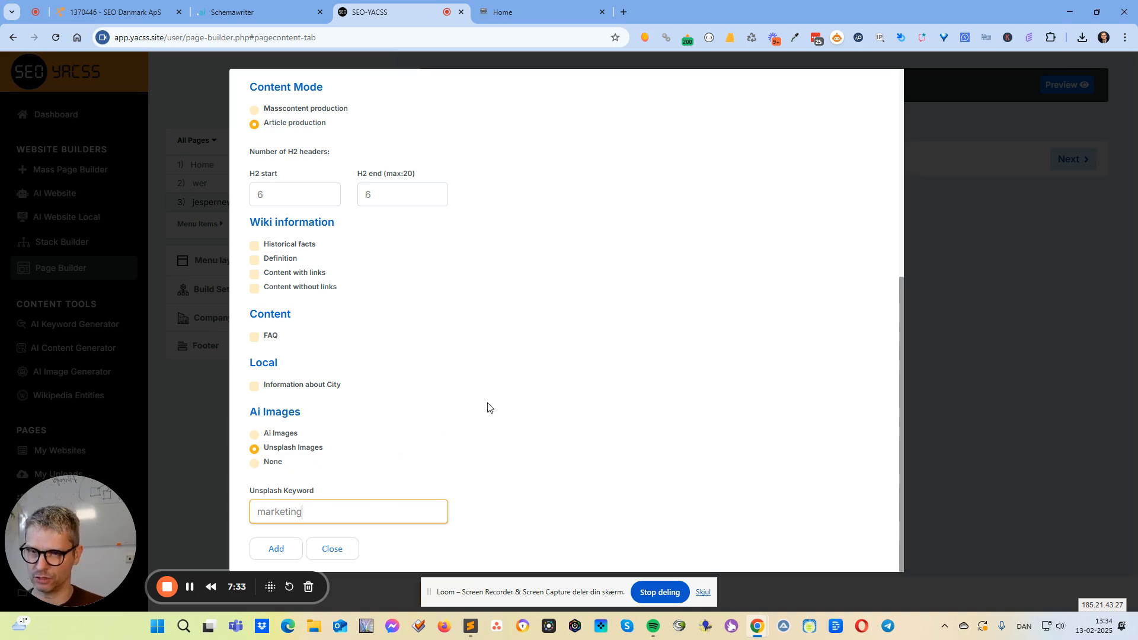
scroll(487, 408, "up", 6)
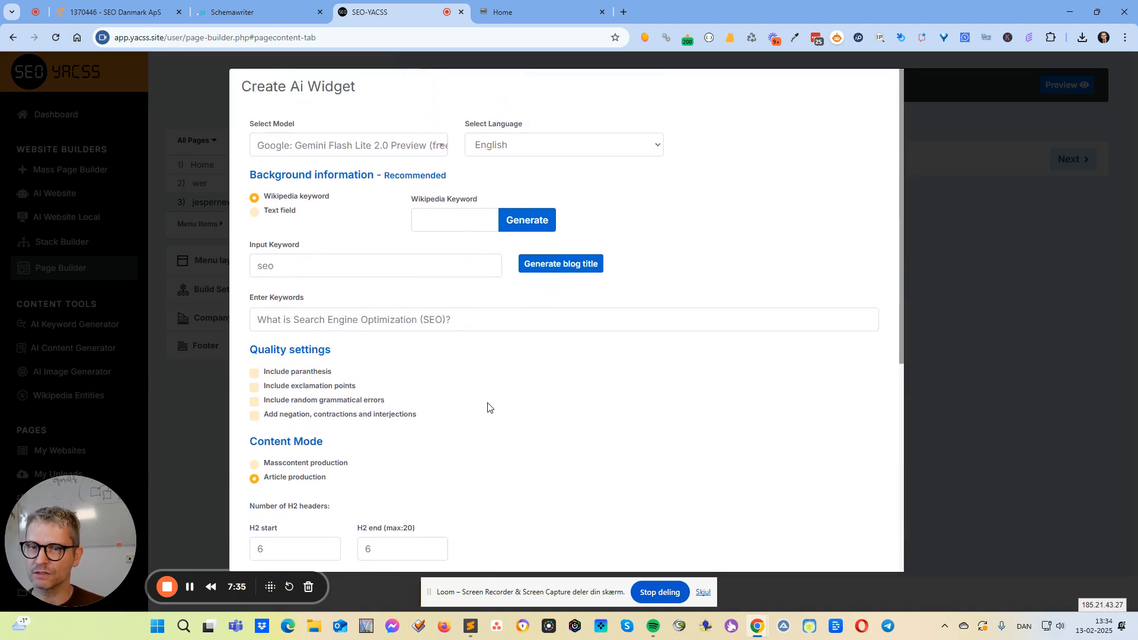
scroll(488, 408, "down", 6)
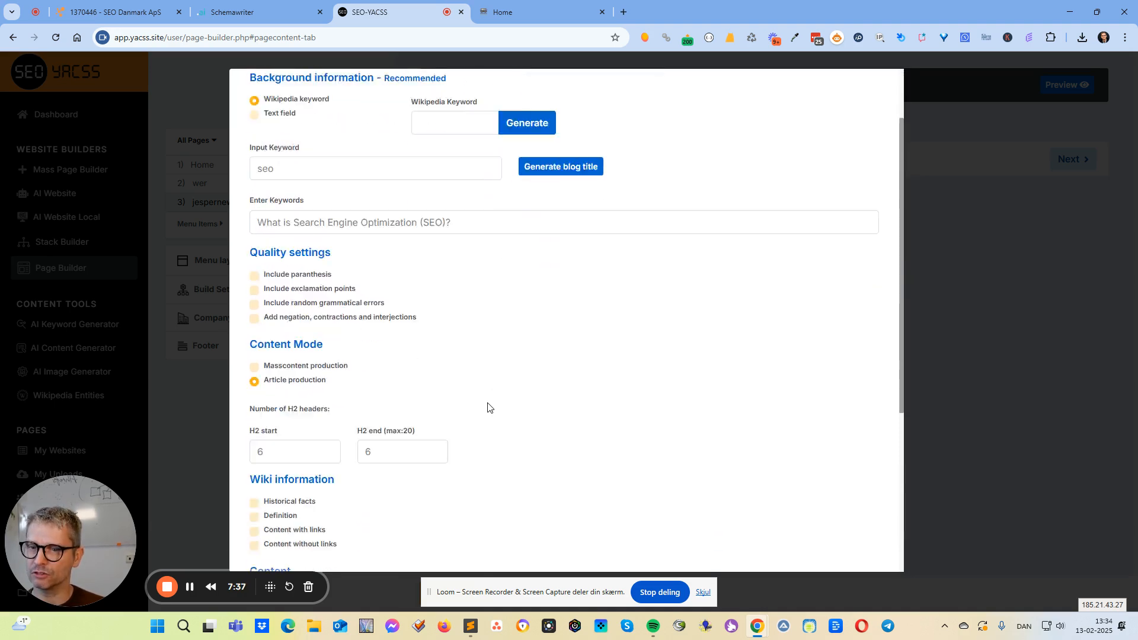
left_click(279, 550)
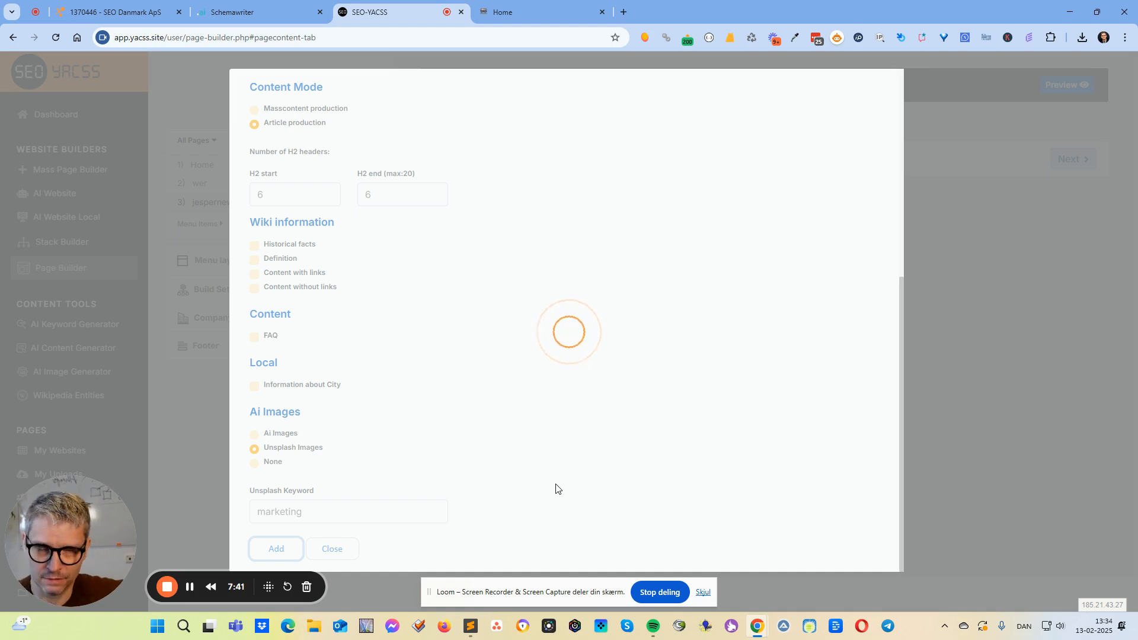
Preview the jespernew page and look through its generated article from the header to the footer.
scroll(557, 490, "down", 4)
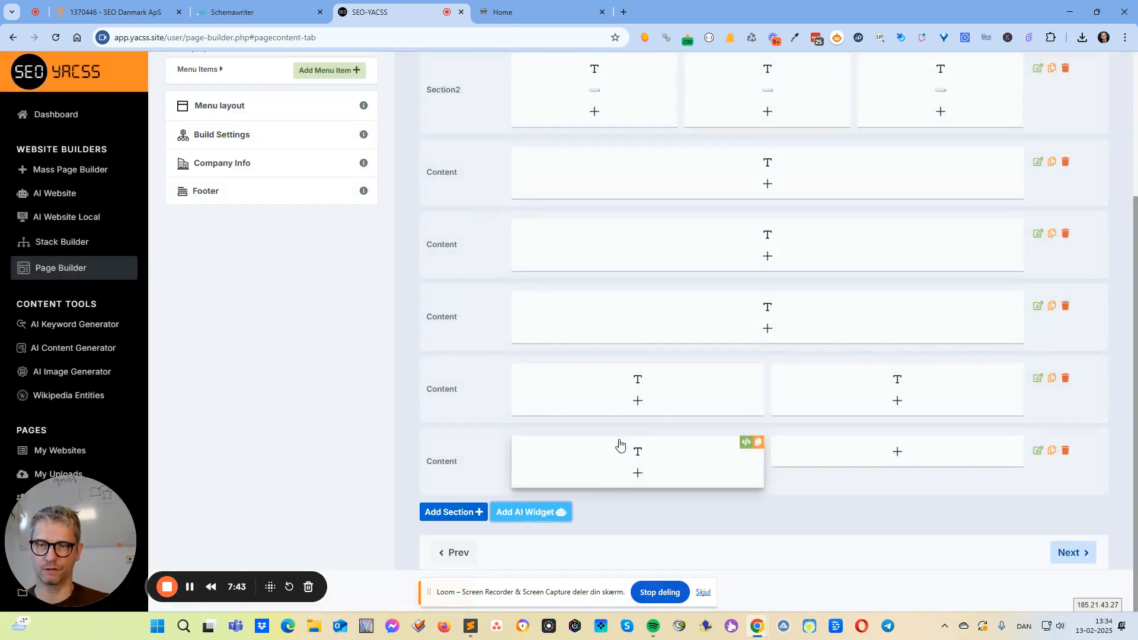
scroll(853, 394, "up", 4)
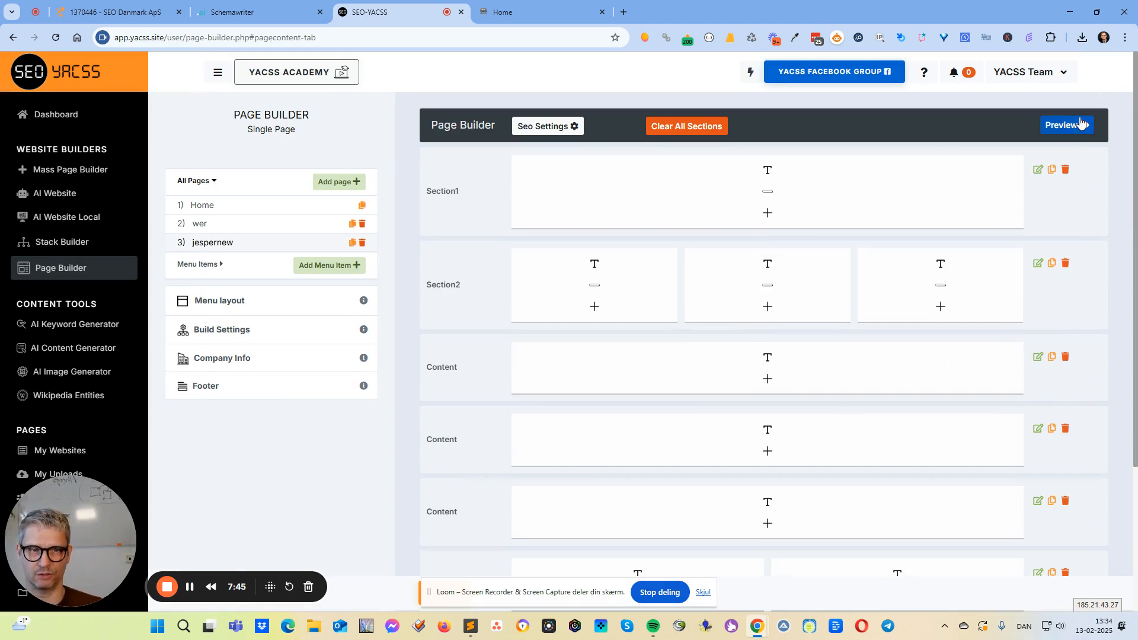
left_click(1070, 126)
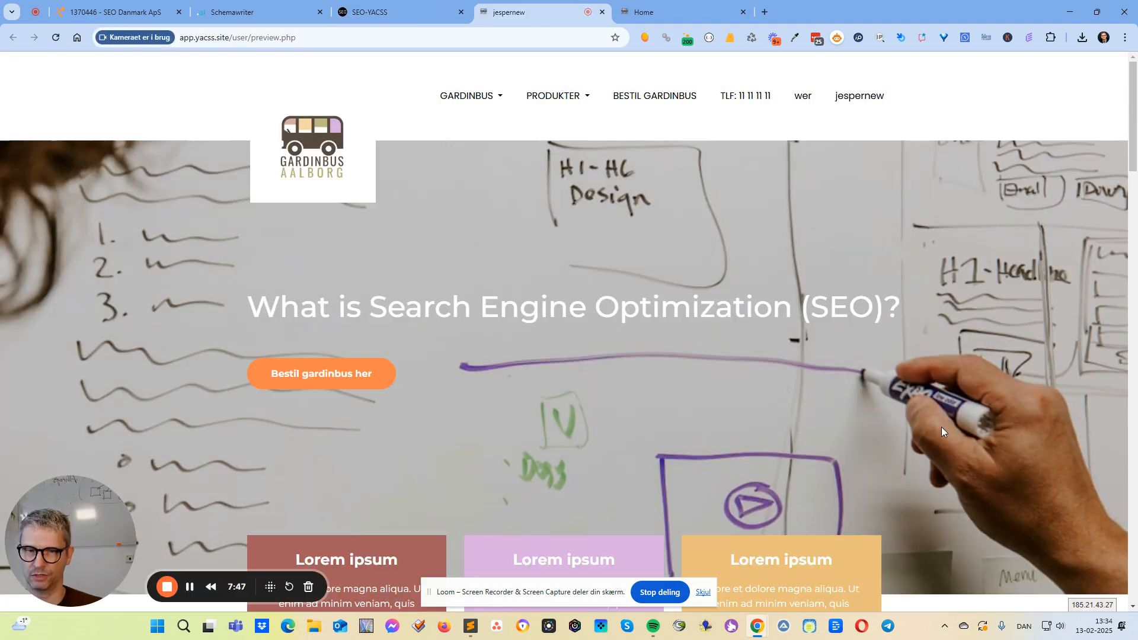
scroll(942, 426, "down", 15)
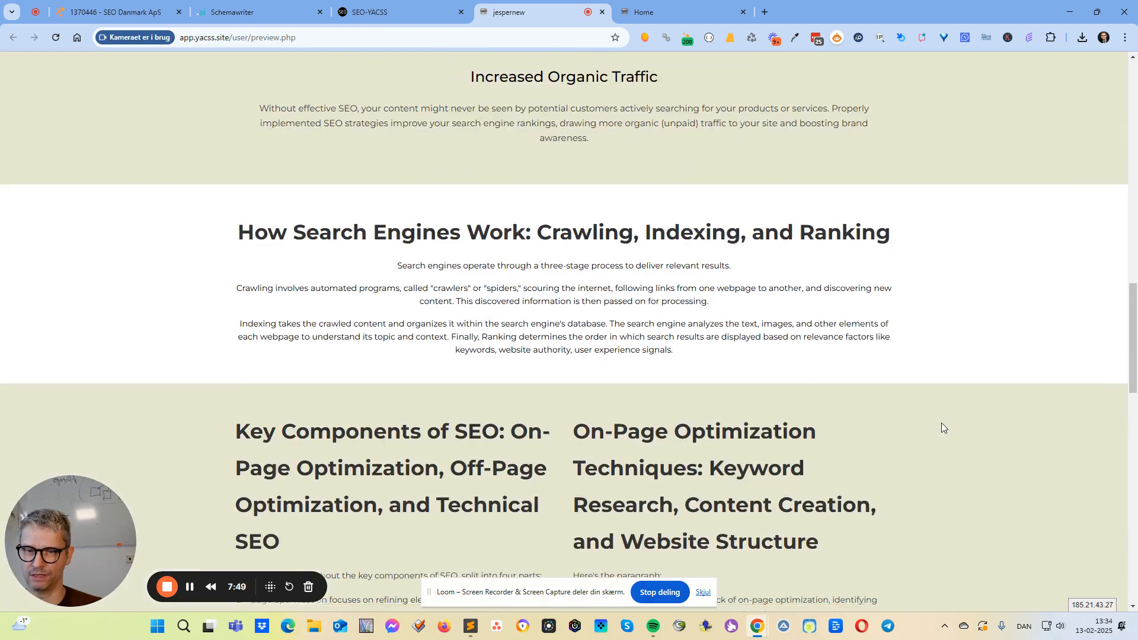
scroll(941, 427, "down", 20)
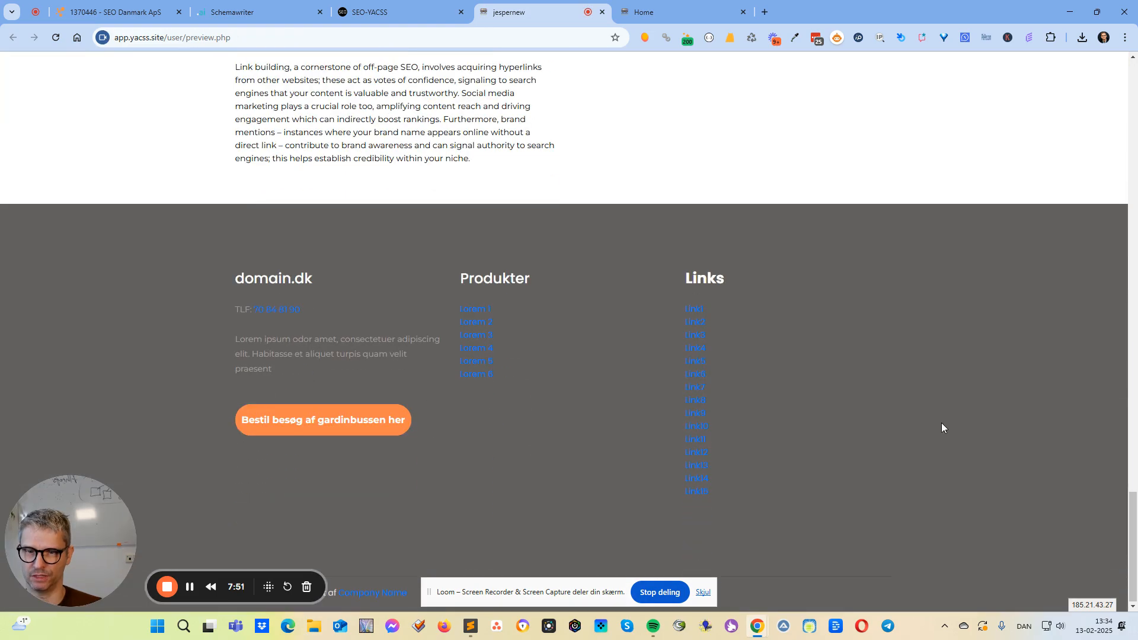
scroll(942, 428, "up", 12)
scroll(943, 428, "up", 12)
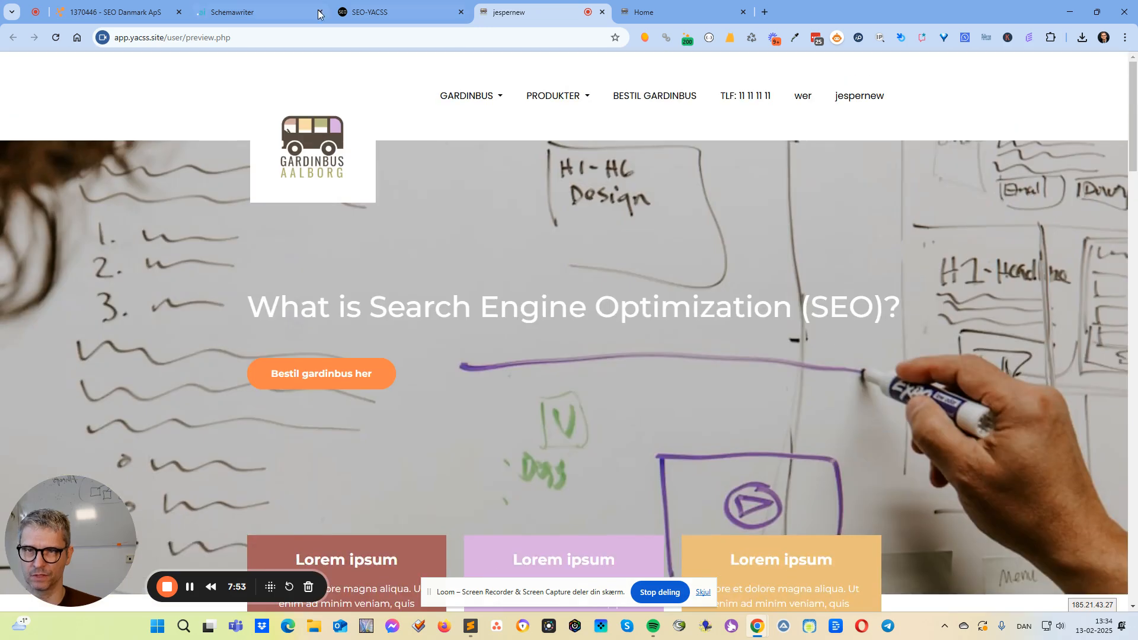
Return to the Page Builder, open the Wikipedia Entities tool and process the keyword "search engine optimization".
left_click(383, 13)
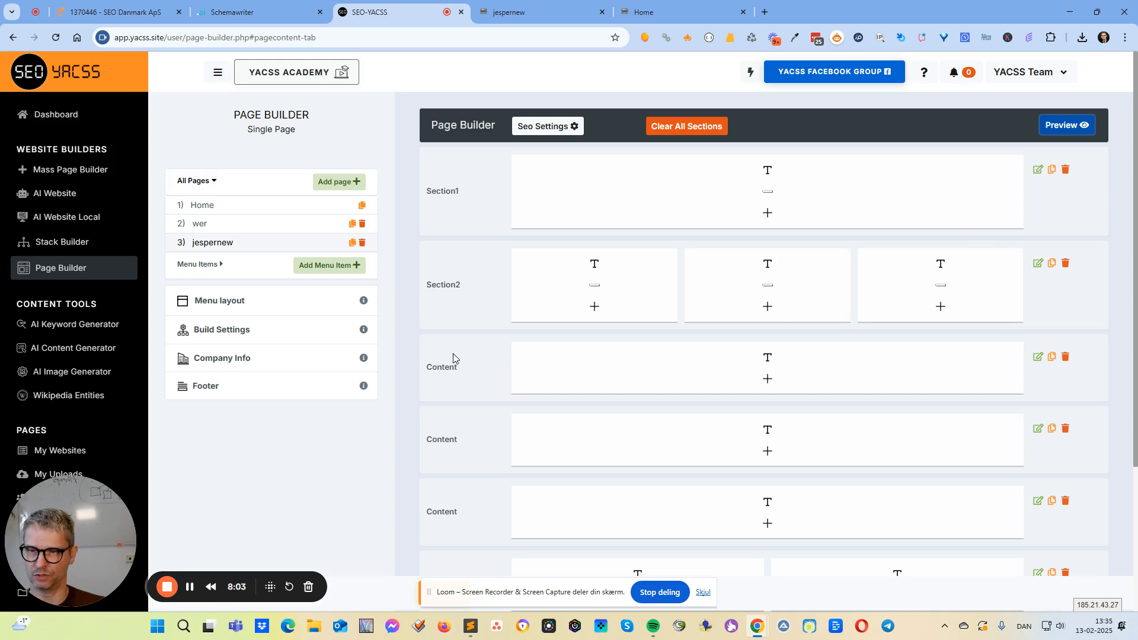
scroll(1067, 463, "down", 3)
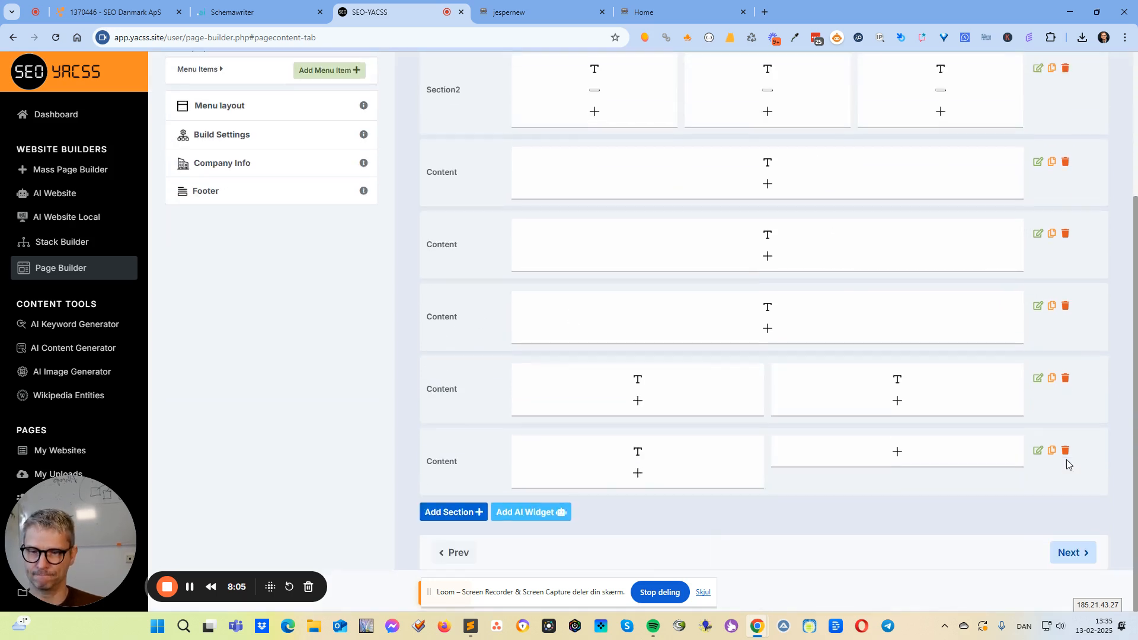
left_click(191, 590)
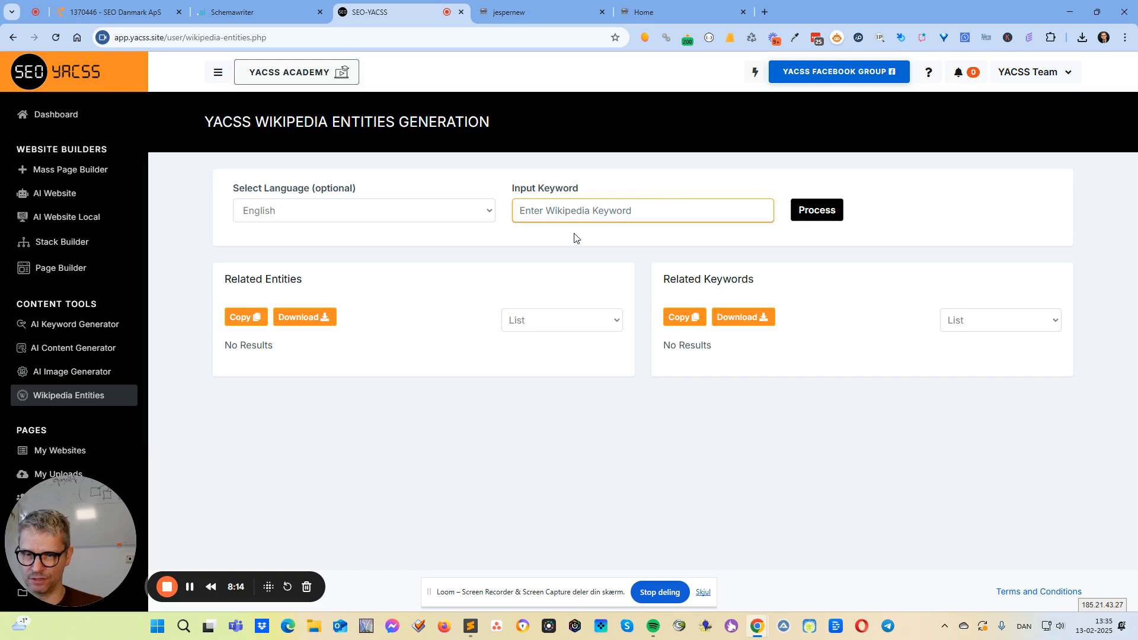
type("search engin")
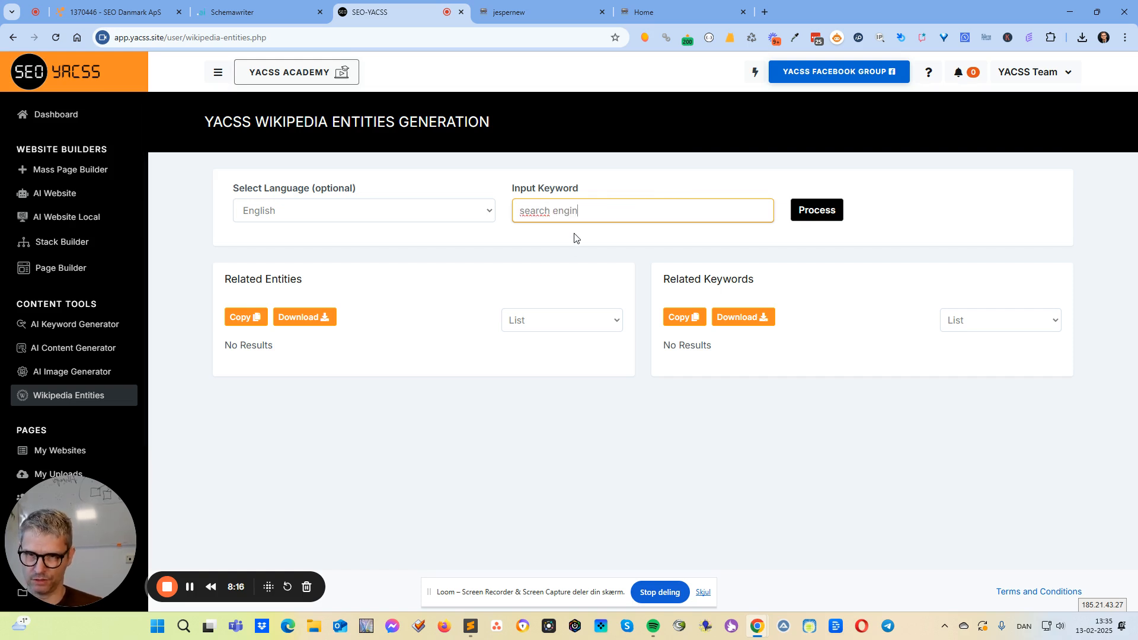
type("e optimizatrion")
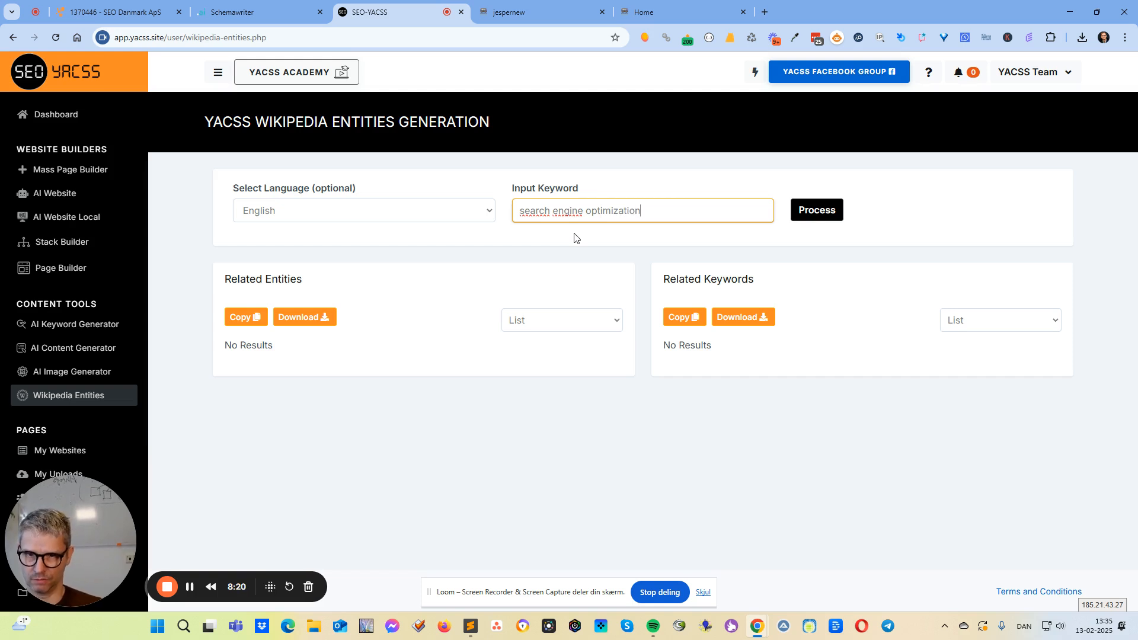
left_click(820, 201)
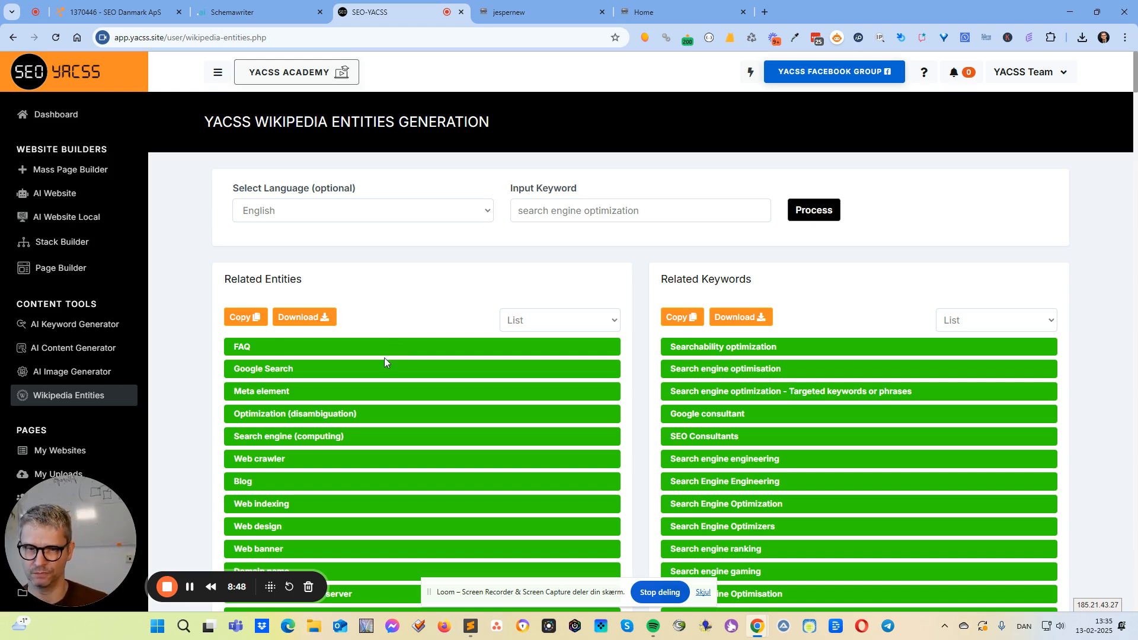
Examine the related entities and related keywords for the processed keyword, and check the available languages.
scroll(920, 315, "down", 20)
scroll(907, 319, "up", 20)
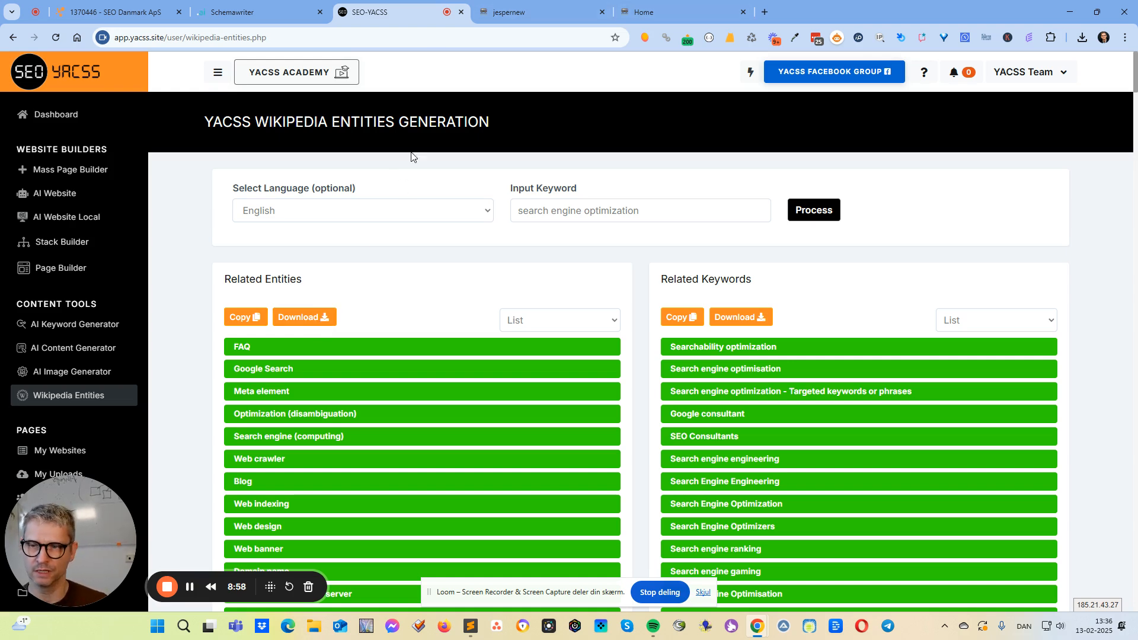
left_click_drag(307, 281, 221, 286)
left_click_drag(799, 276, 646, 274)
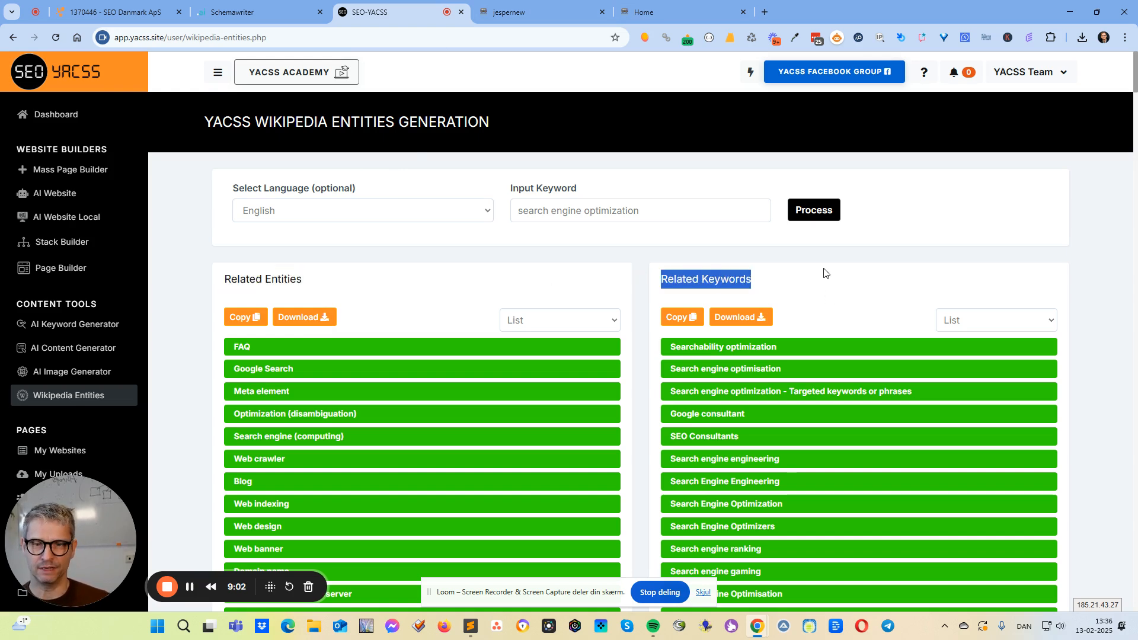
left_click_drag(643, 212, 502, 221)
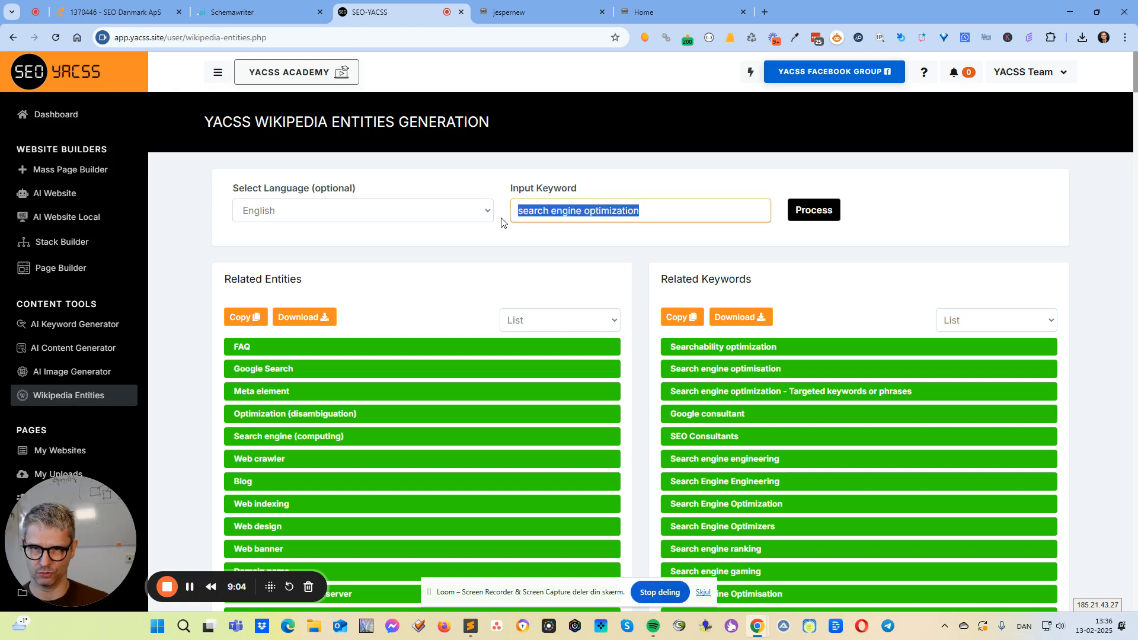
left_click(629, 245)
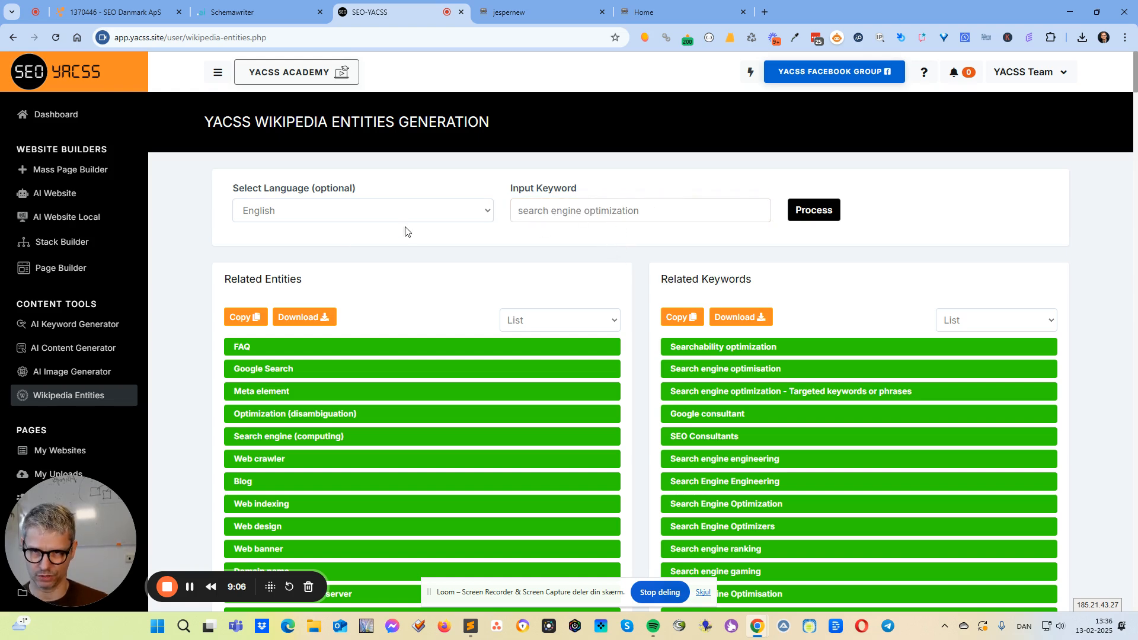
left_click(428, 212)
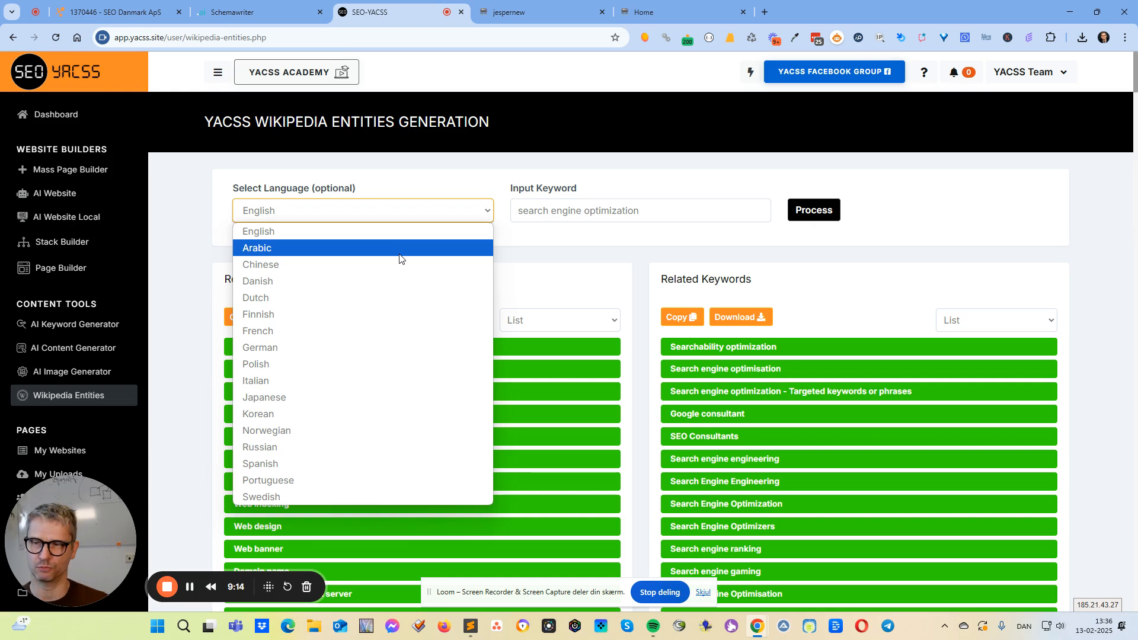
left_click(641, 256)
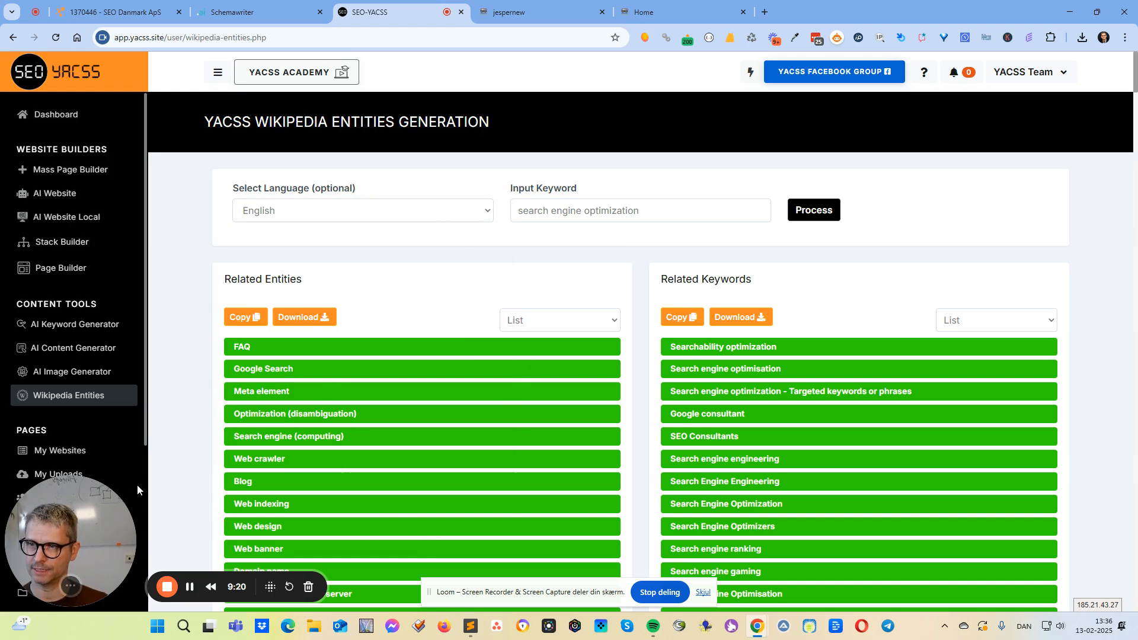
scroll(137, 485, "down", 4)
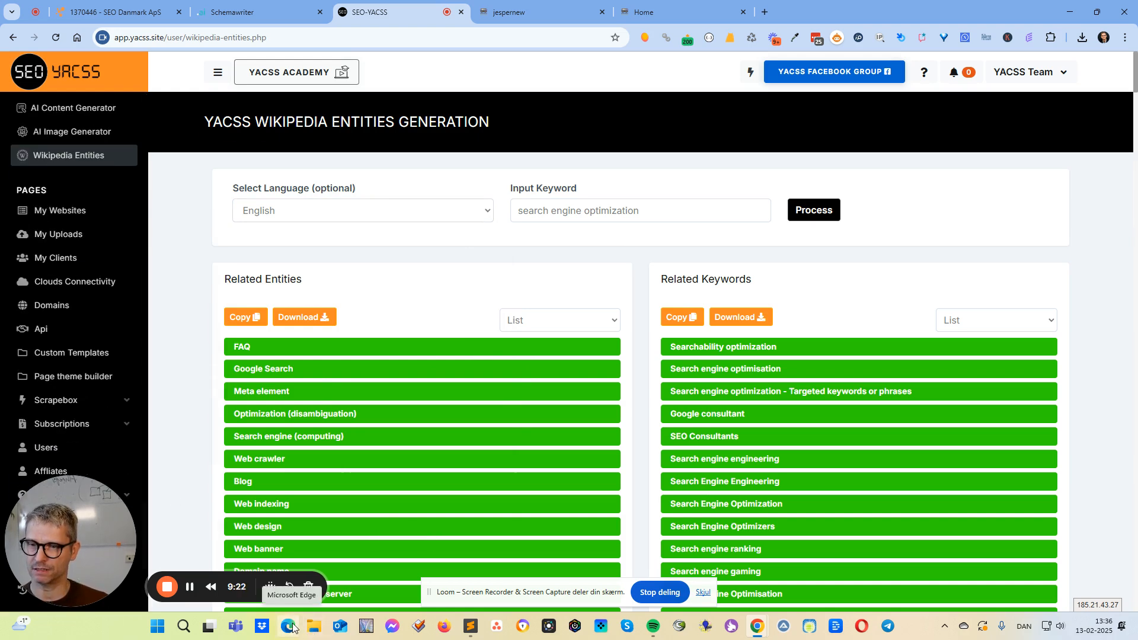
scroll(15, 453, "up", 4)
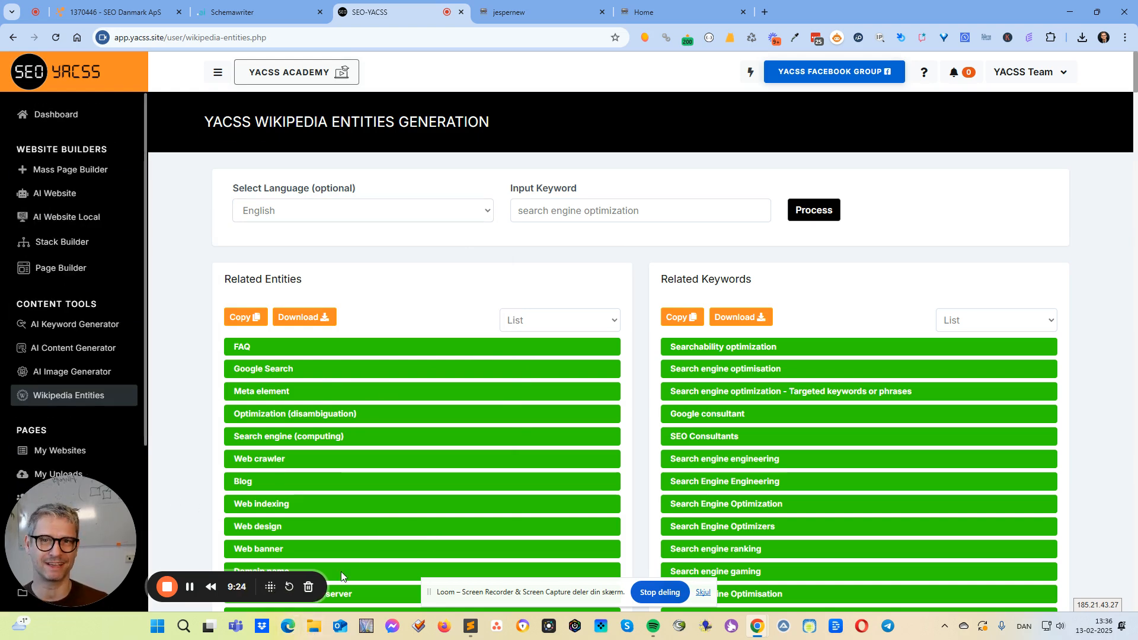